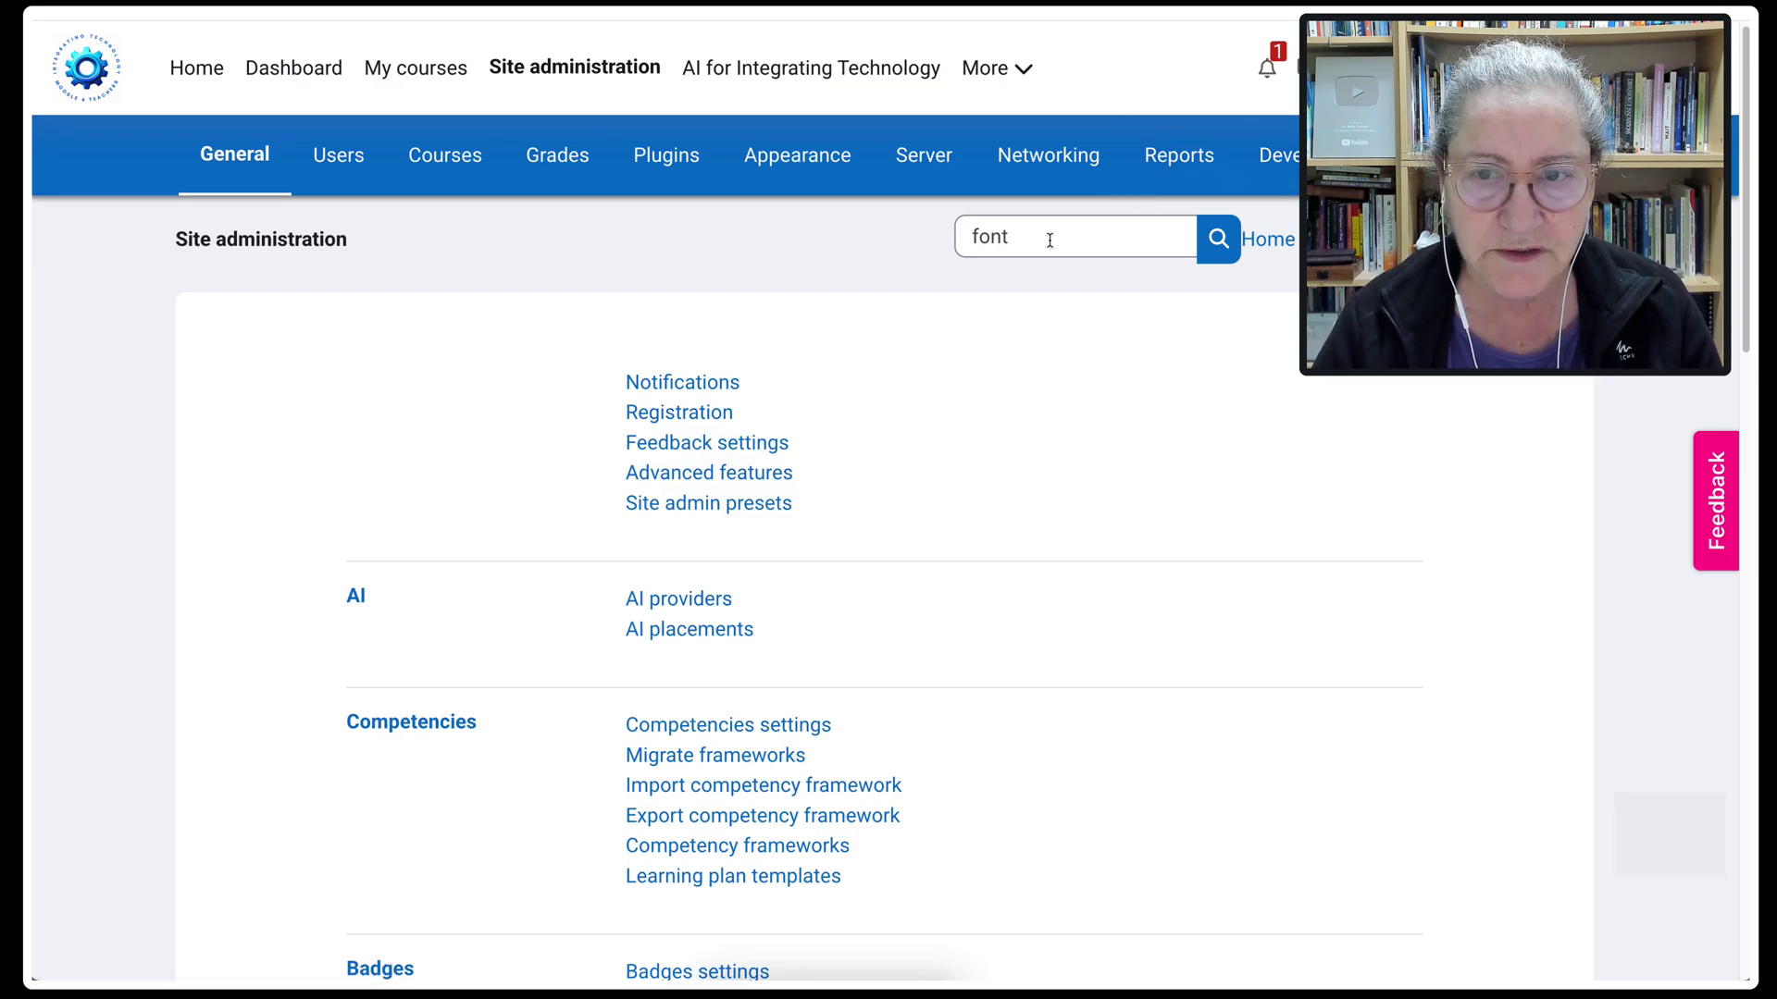
# Run the site administration settings search for 'font'.
pyautogui.click(1218, 242)
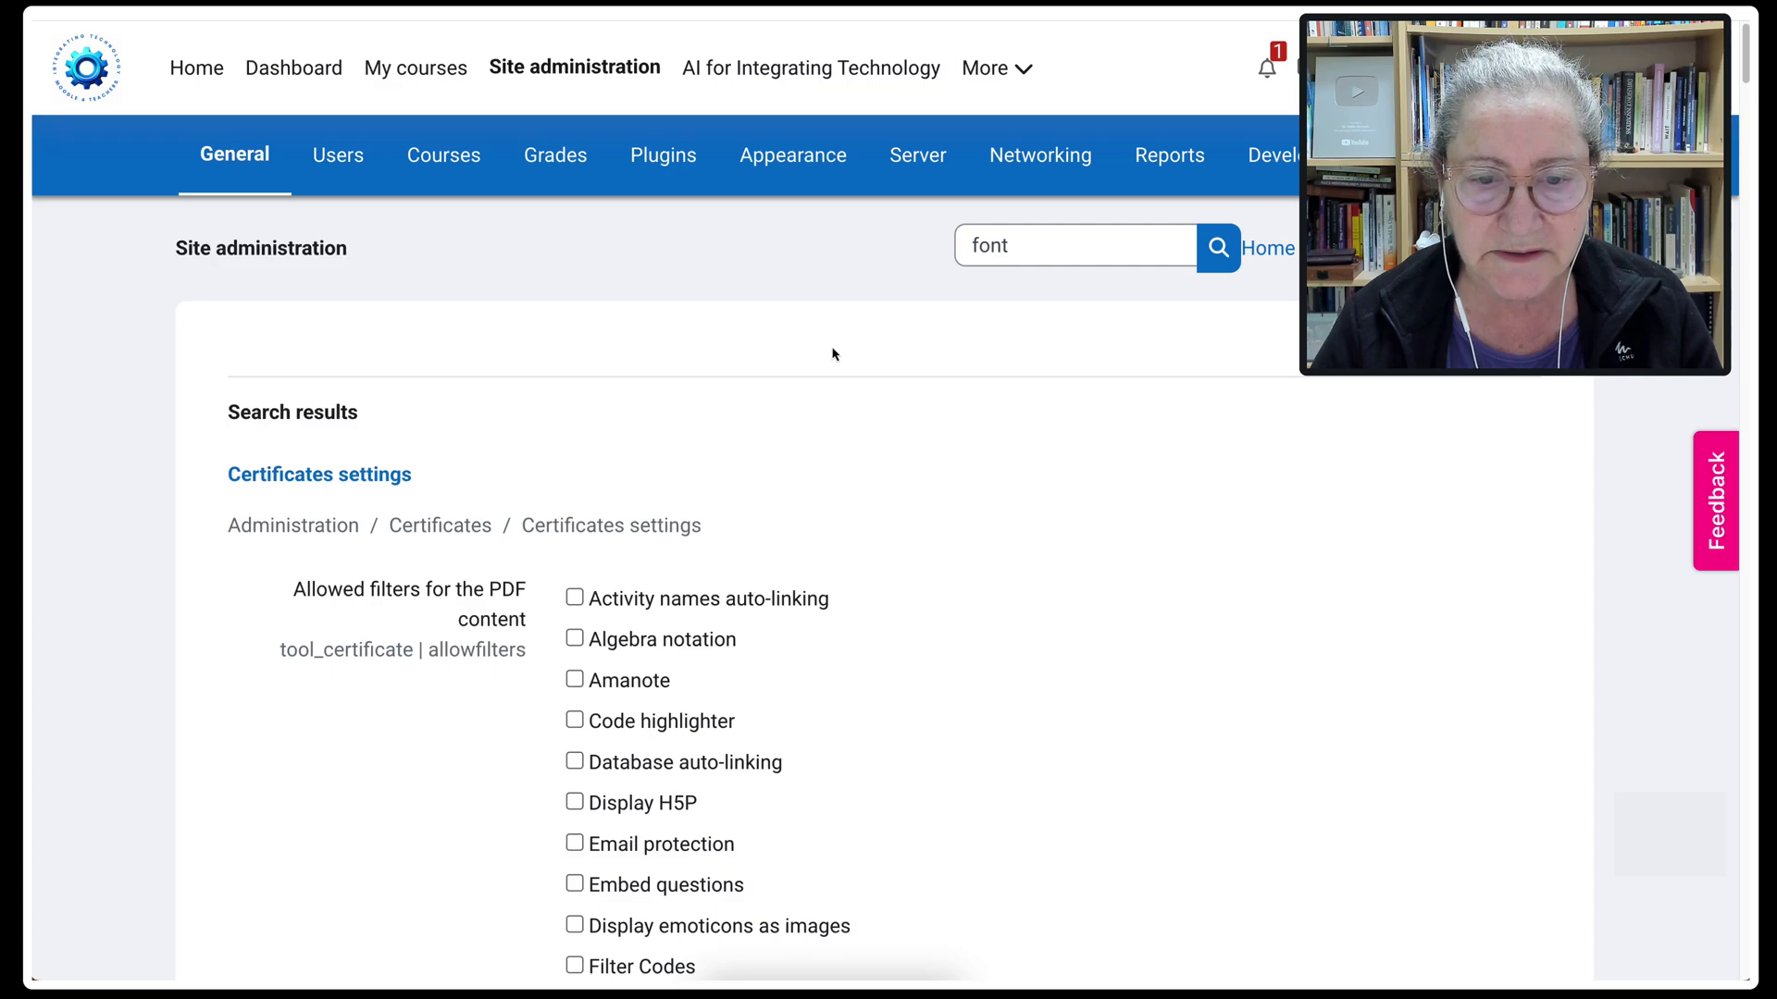
pyautogui.scroll(-2, 832, 353)
pyautogui.scroll(-2, 832, 354)
pyautogui.scroll(-3, 832, 354)
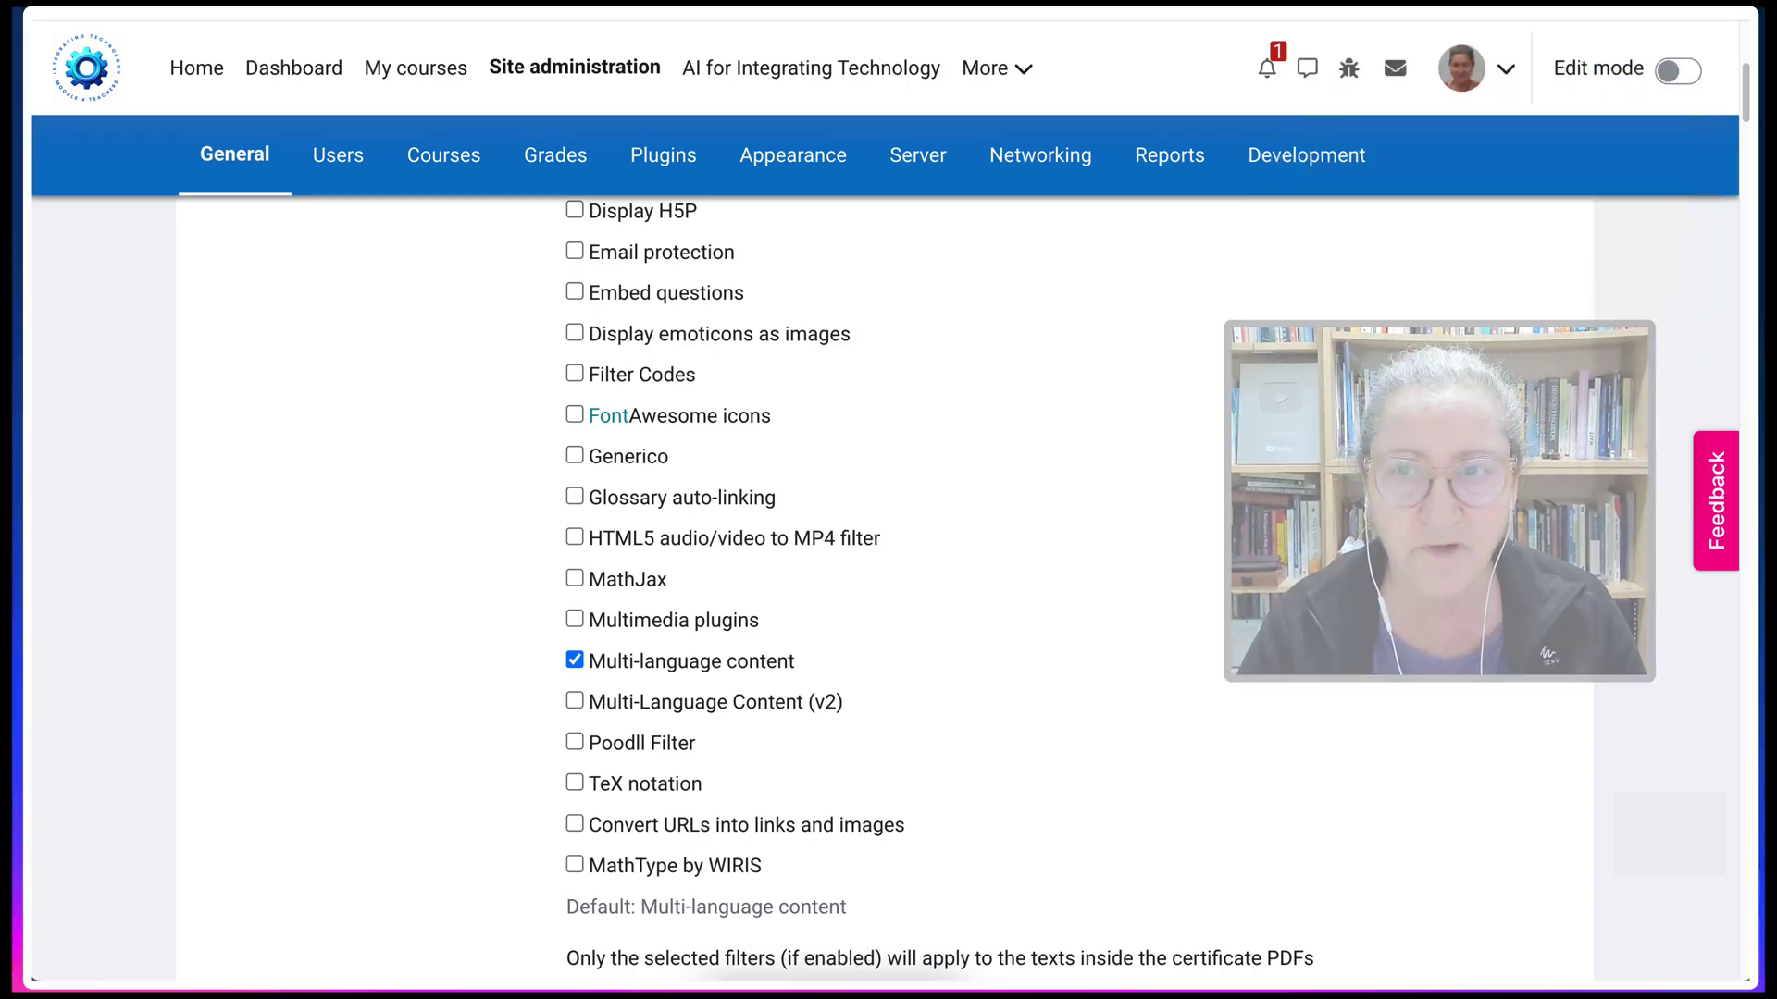
pyautogui.scroll(-10, 647, 462)
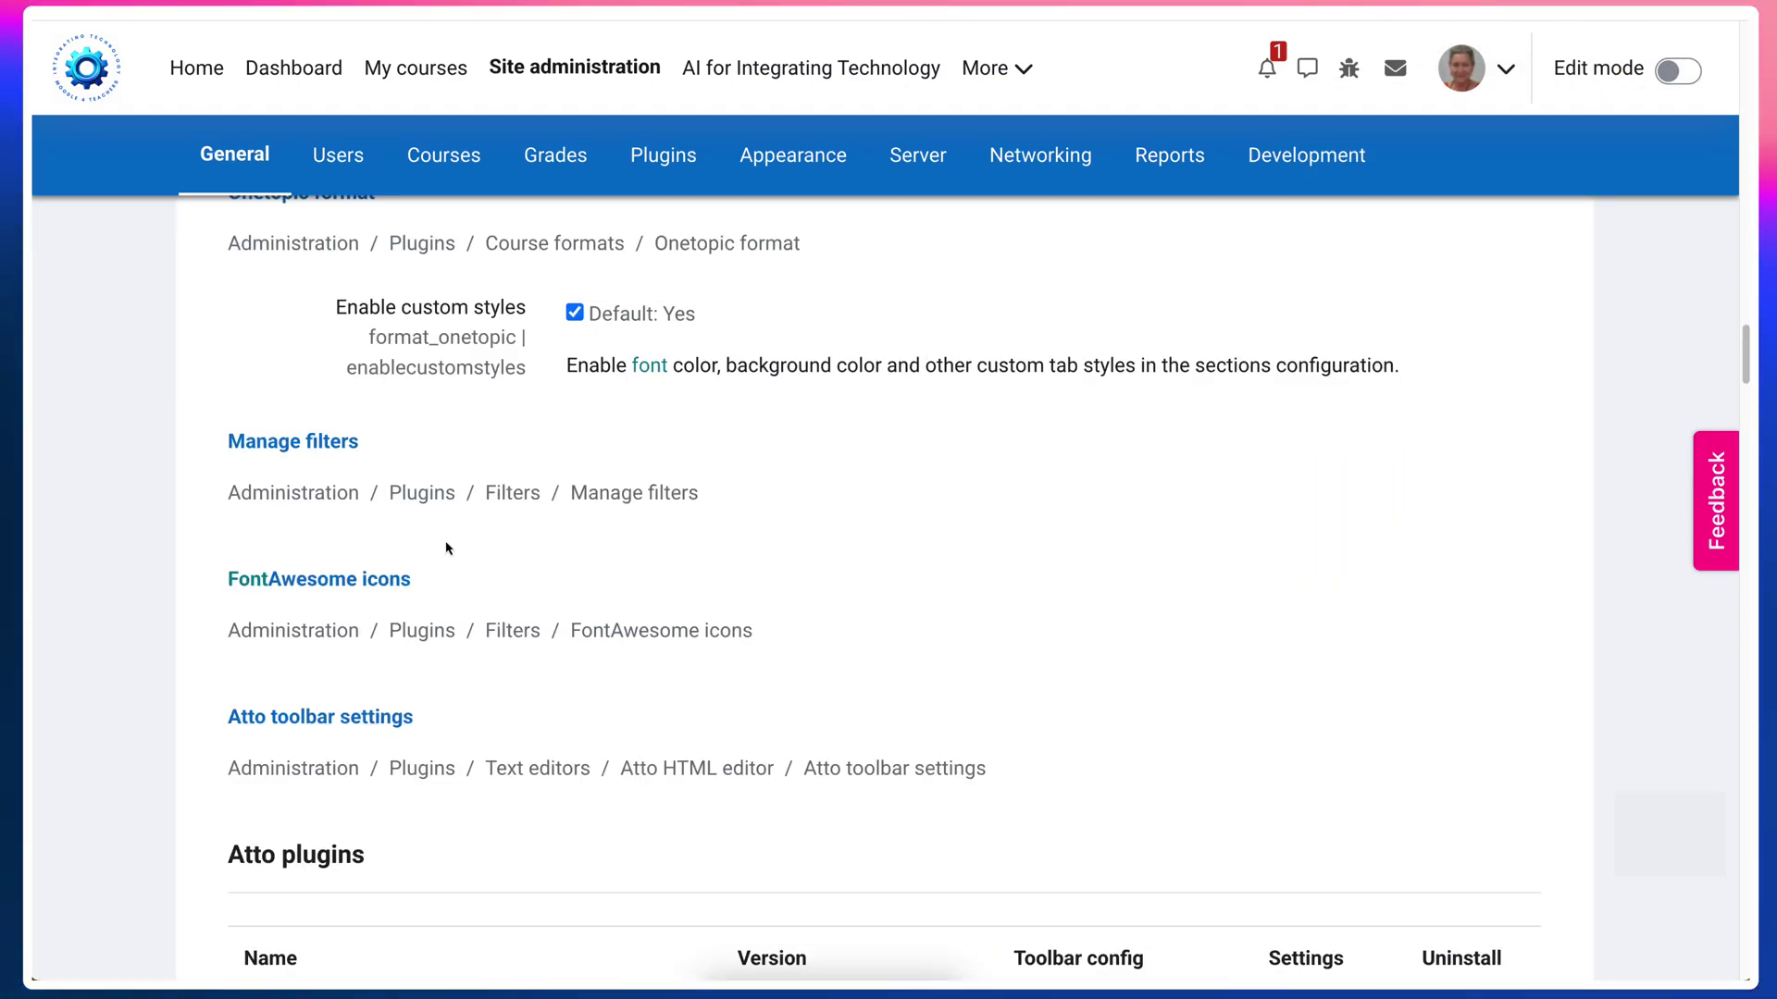
pyautogui.click(340, 589)
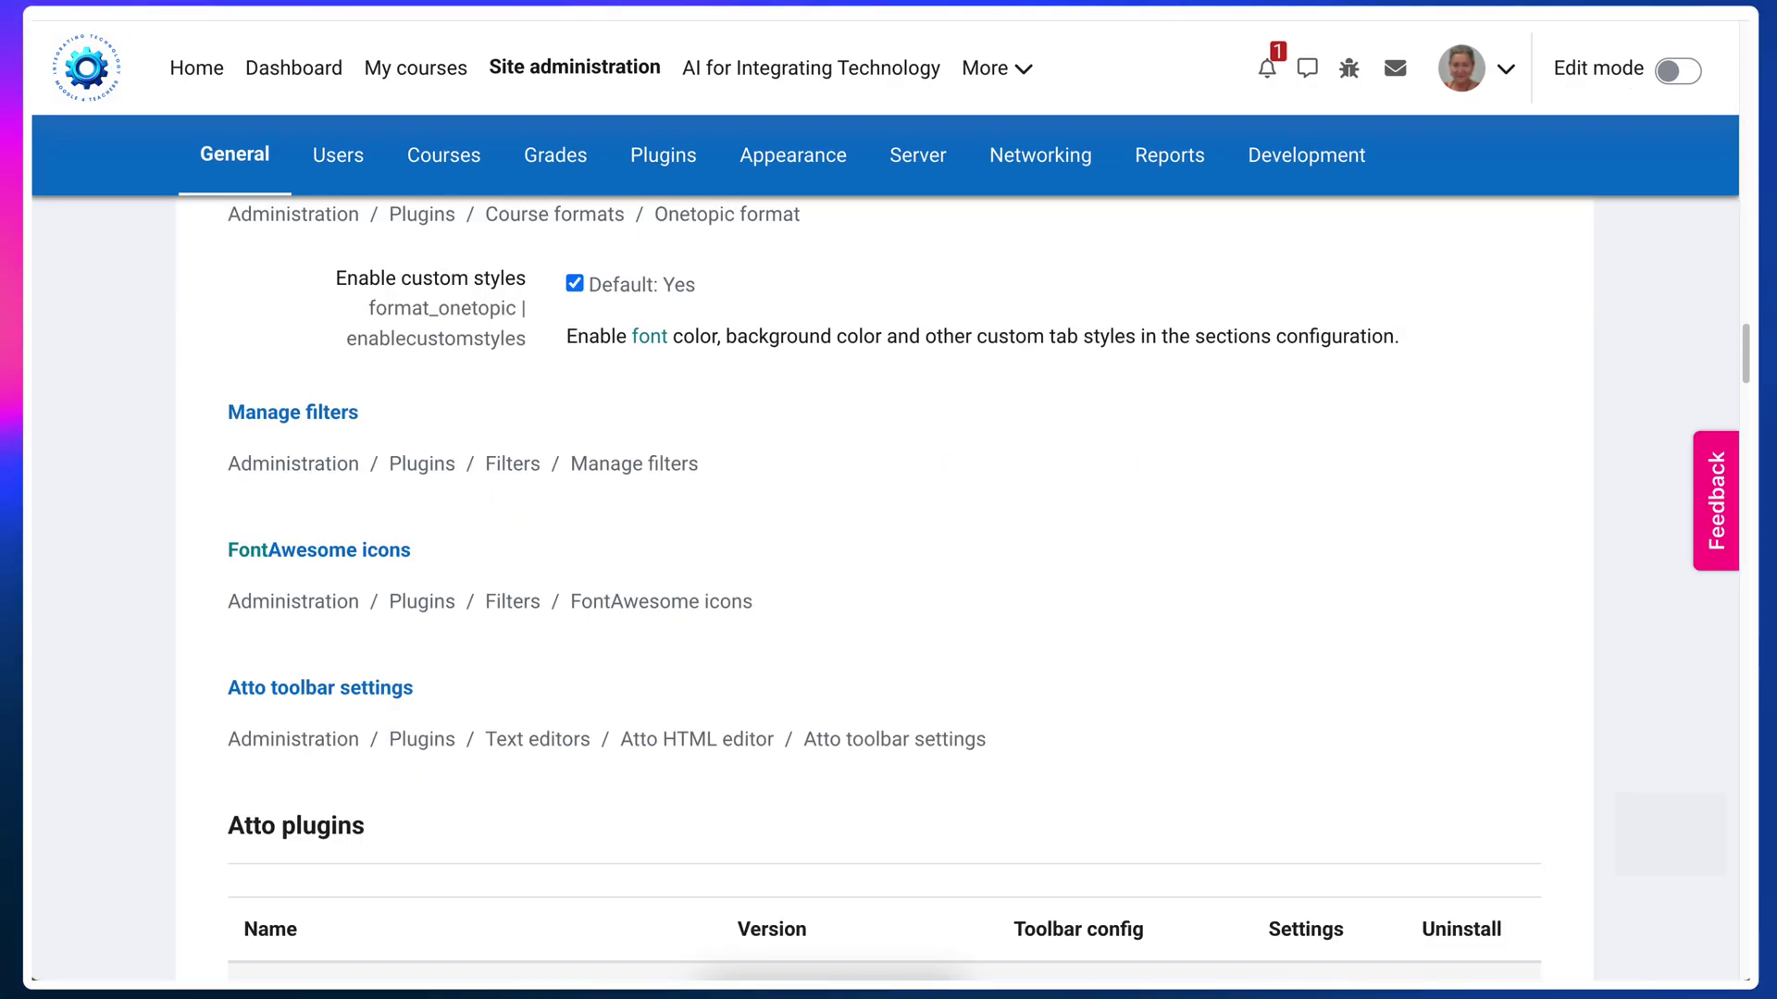
pyautogui.scroll(-2, 436, 502)
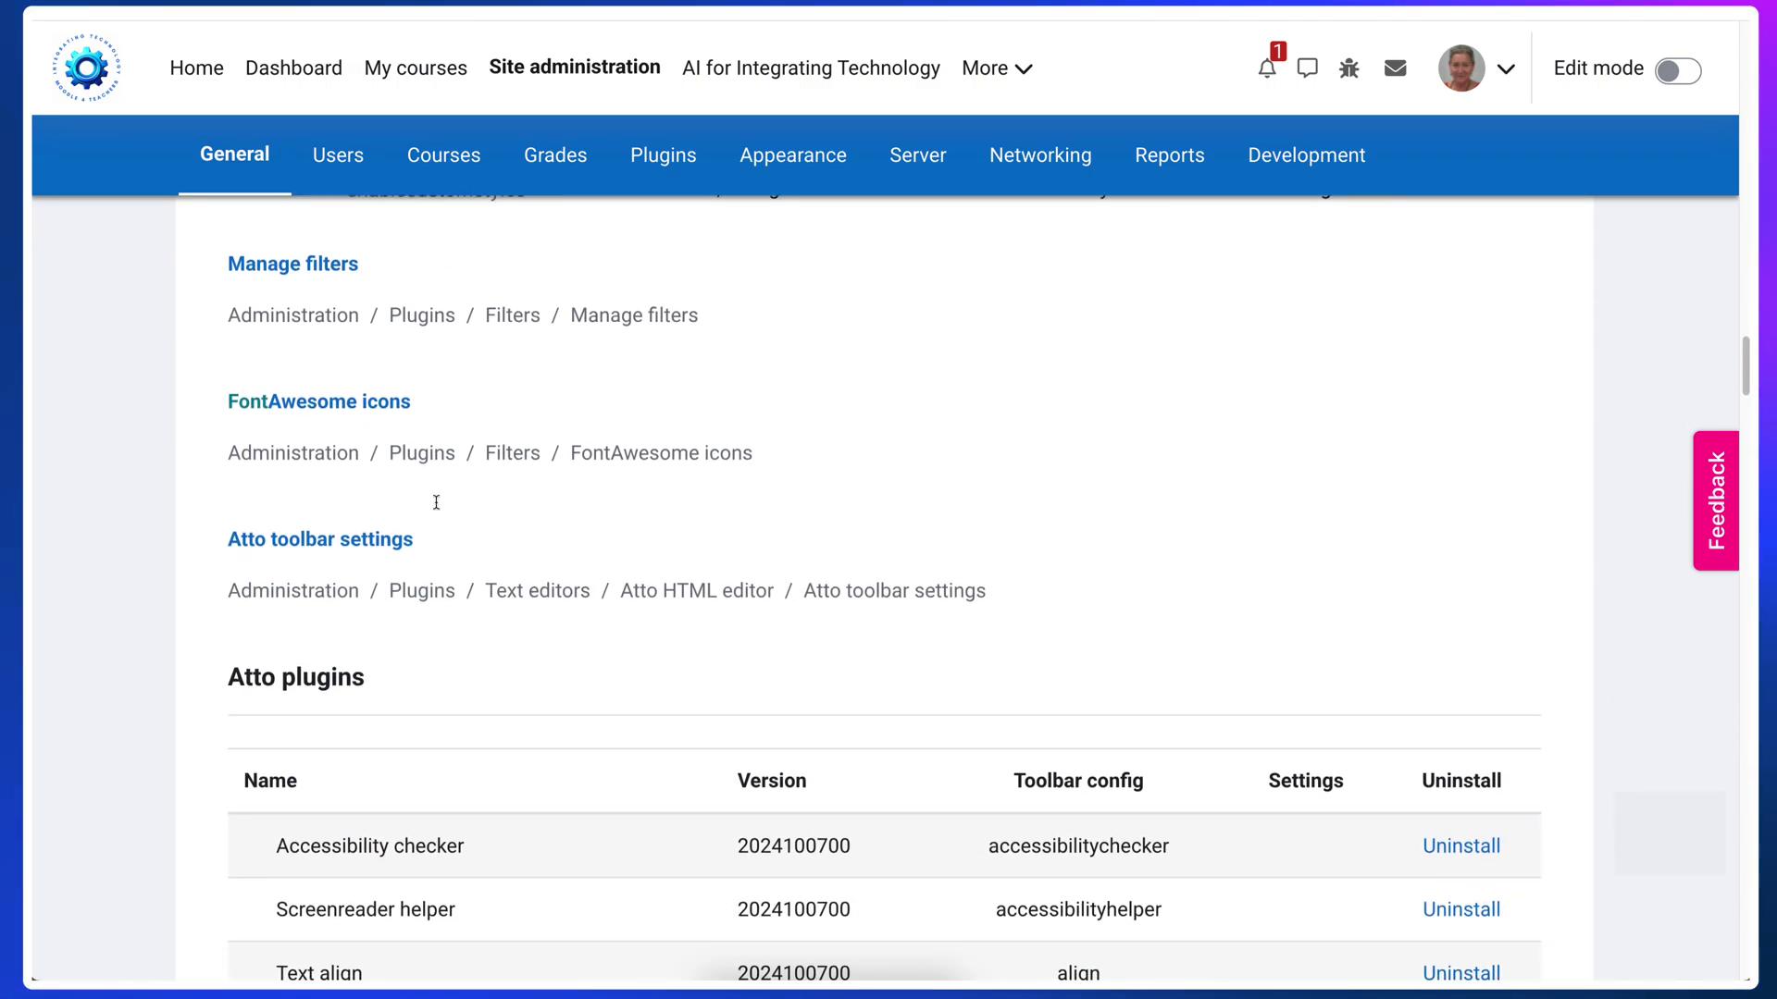
pyautogui.scroll(-1, 436, 502)
pyautogui.scroll(-2, 589, 614)
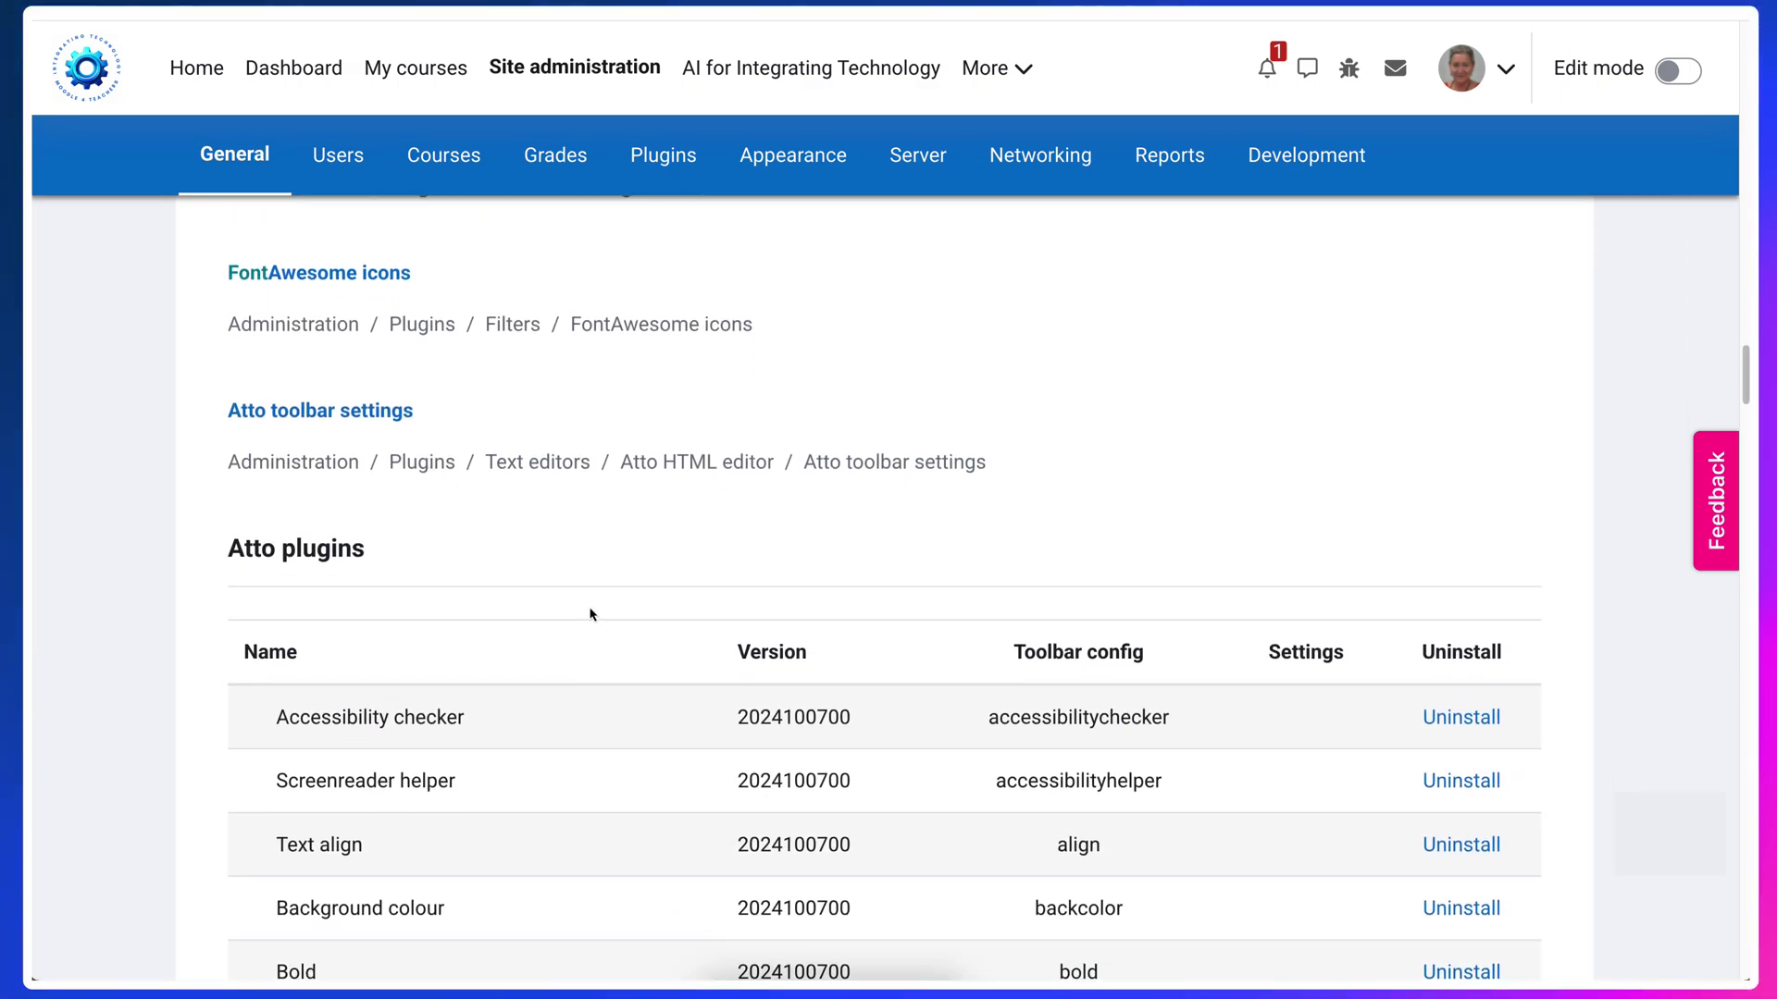
pyautogui.scroll(-1, 765, 635)
pyautogui.scroll(-3, 767, 645)
pyautogui.scroll(-2, 767, 645)
pyautogui.scroll(-2, 767, 645)
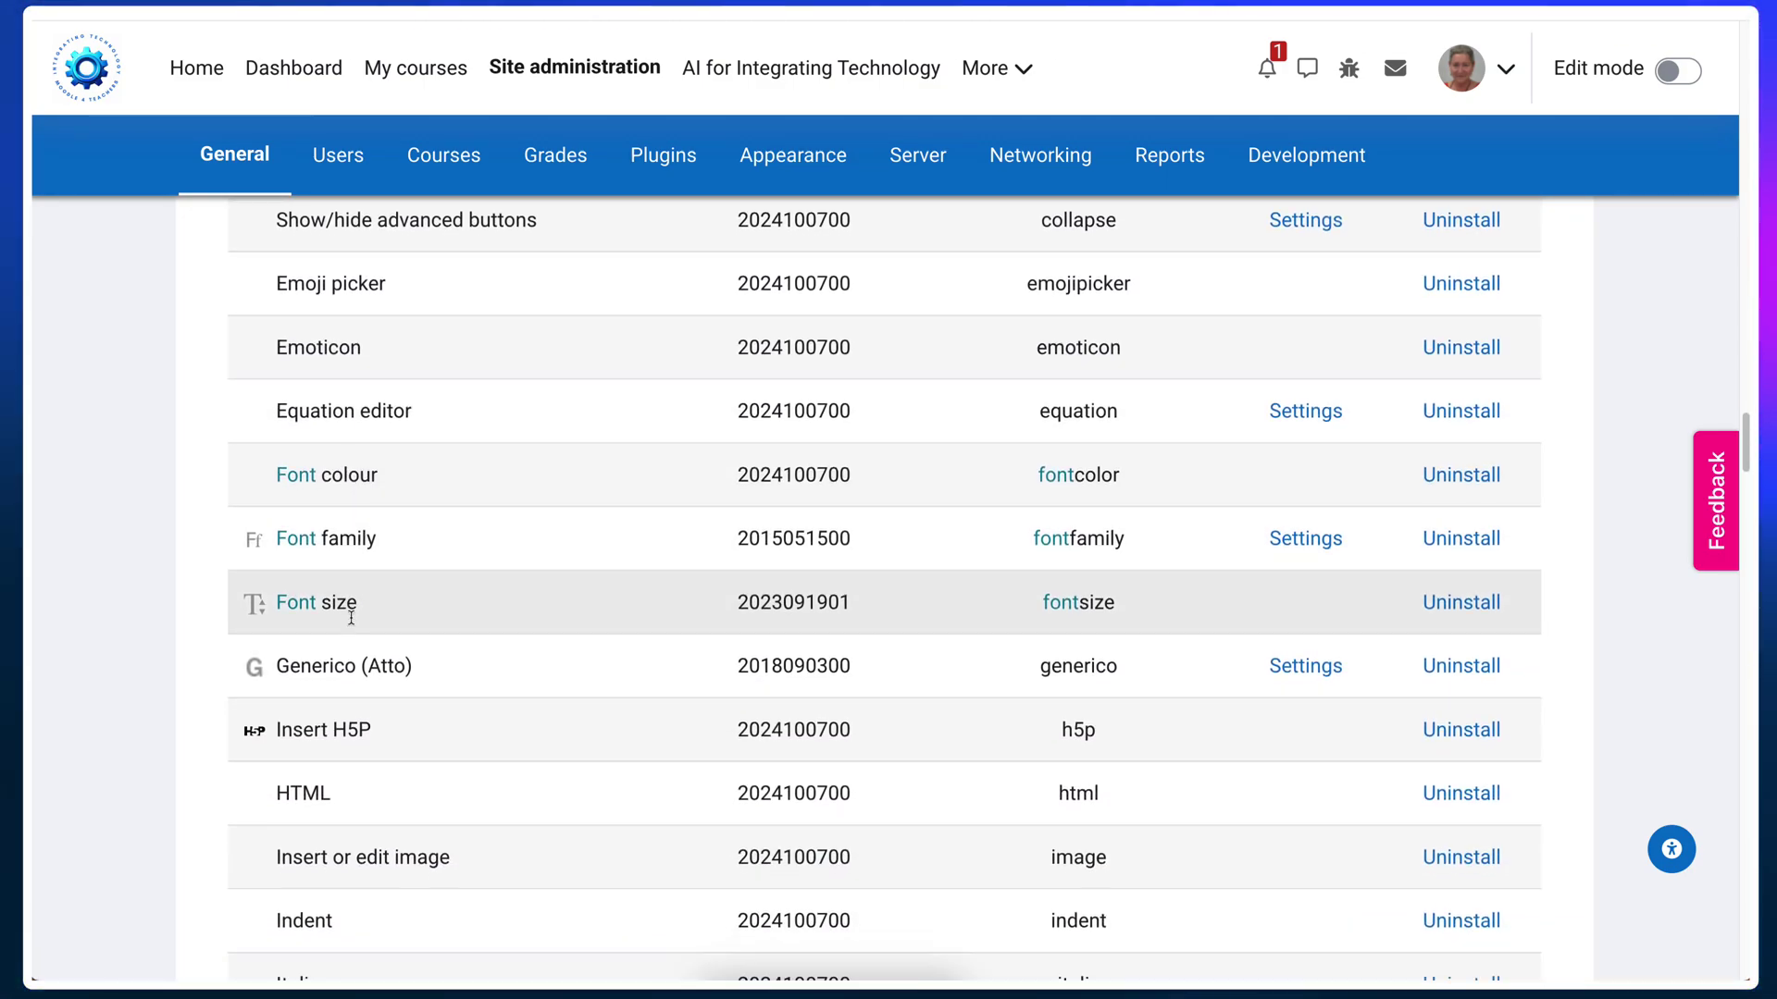
pyautogui.scroll(-2, 366, 611)
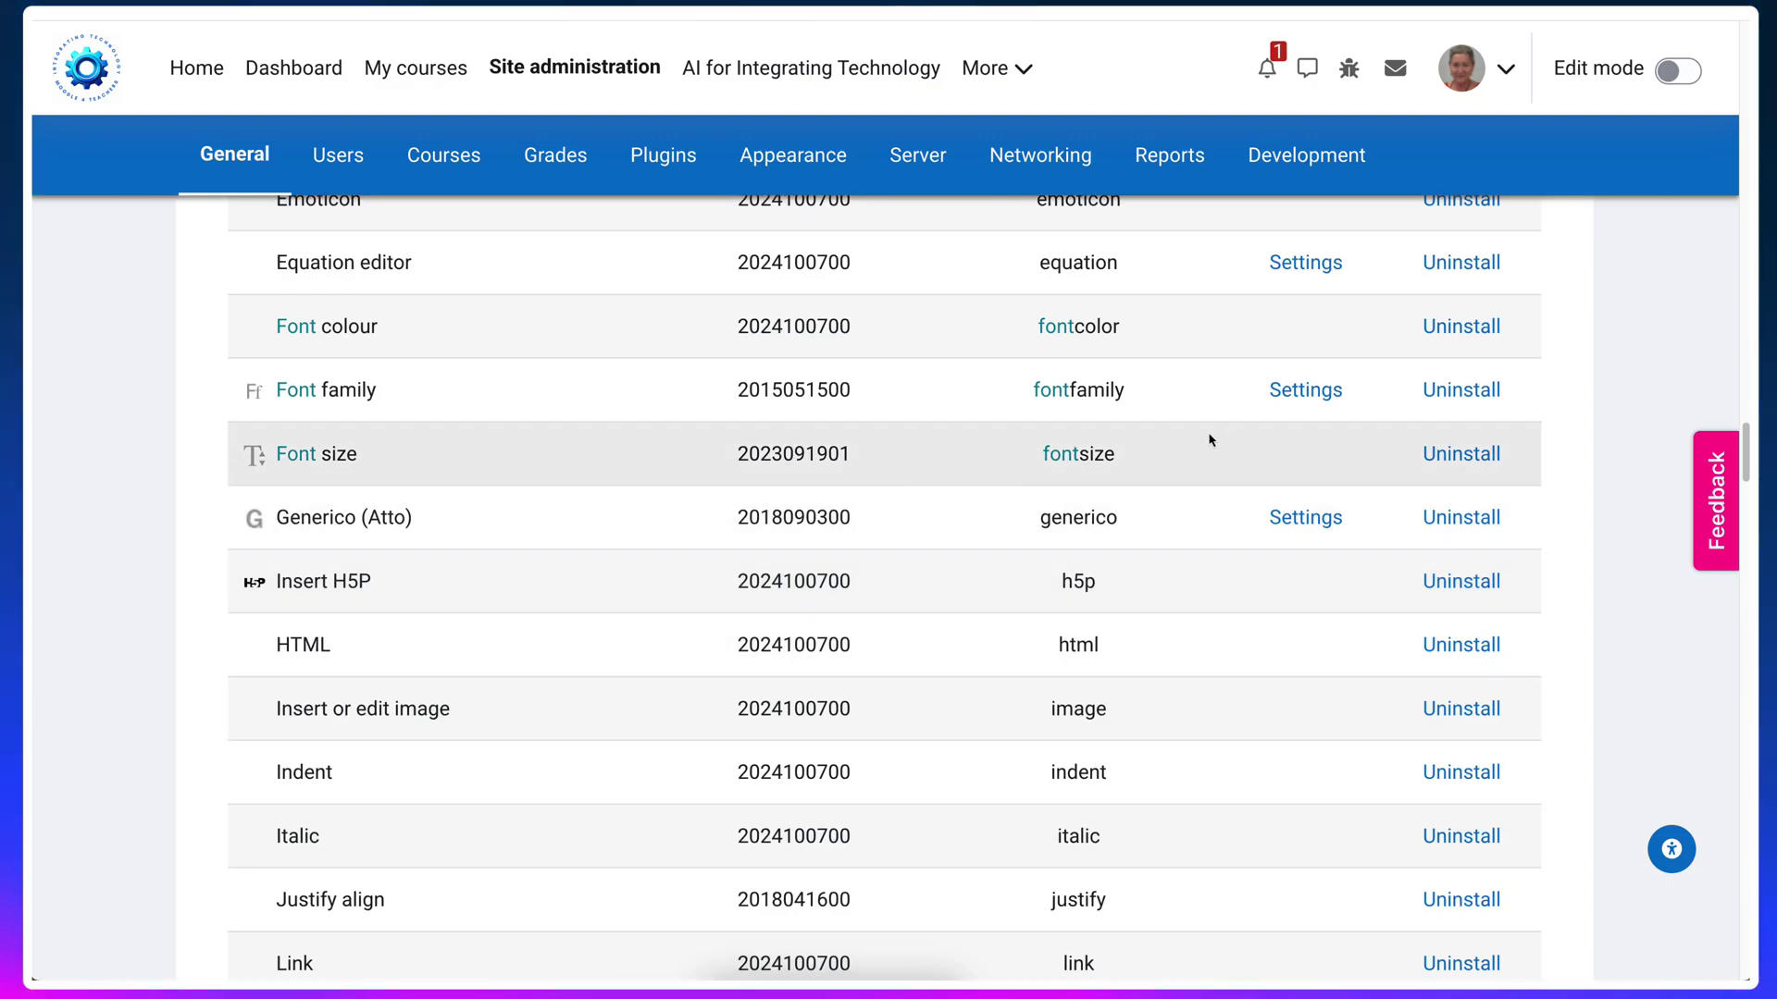
pyautogui.scroll(1, 1300, 407)
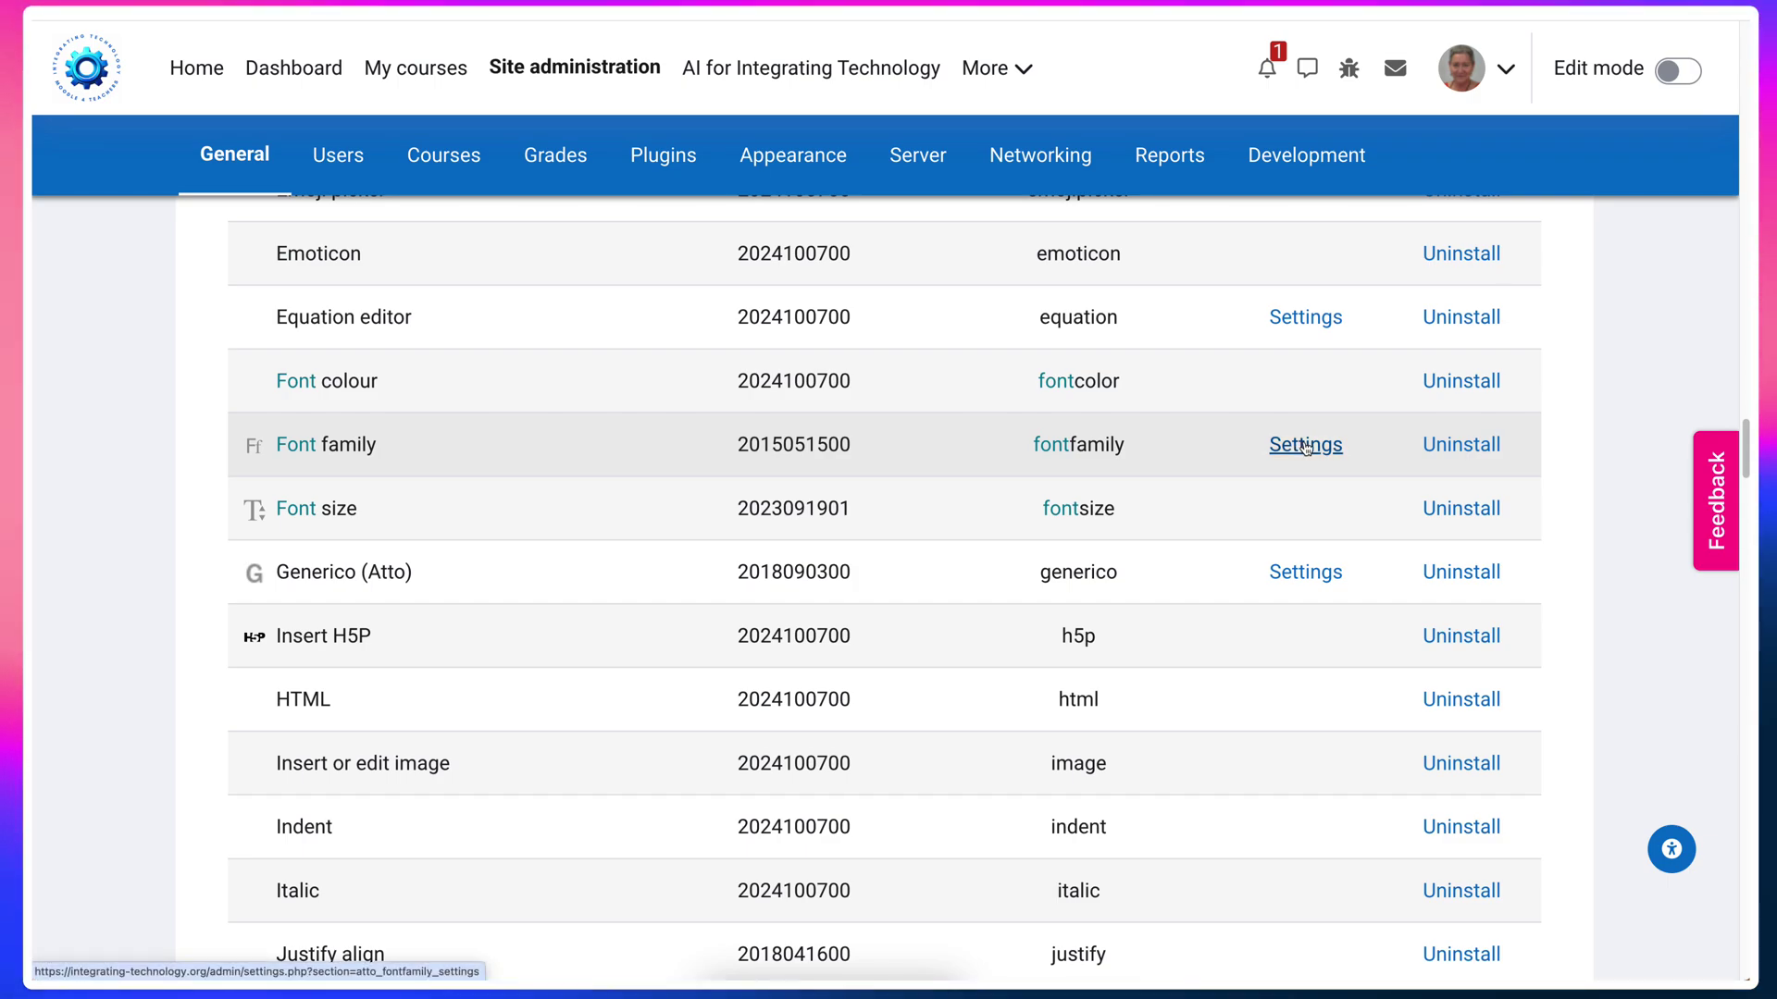
# Open the Atto font family settings and paste the copied font lines at the end of the list.
pyautogui.click(1306, 448)
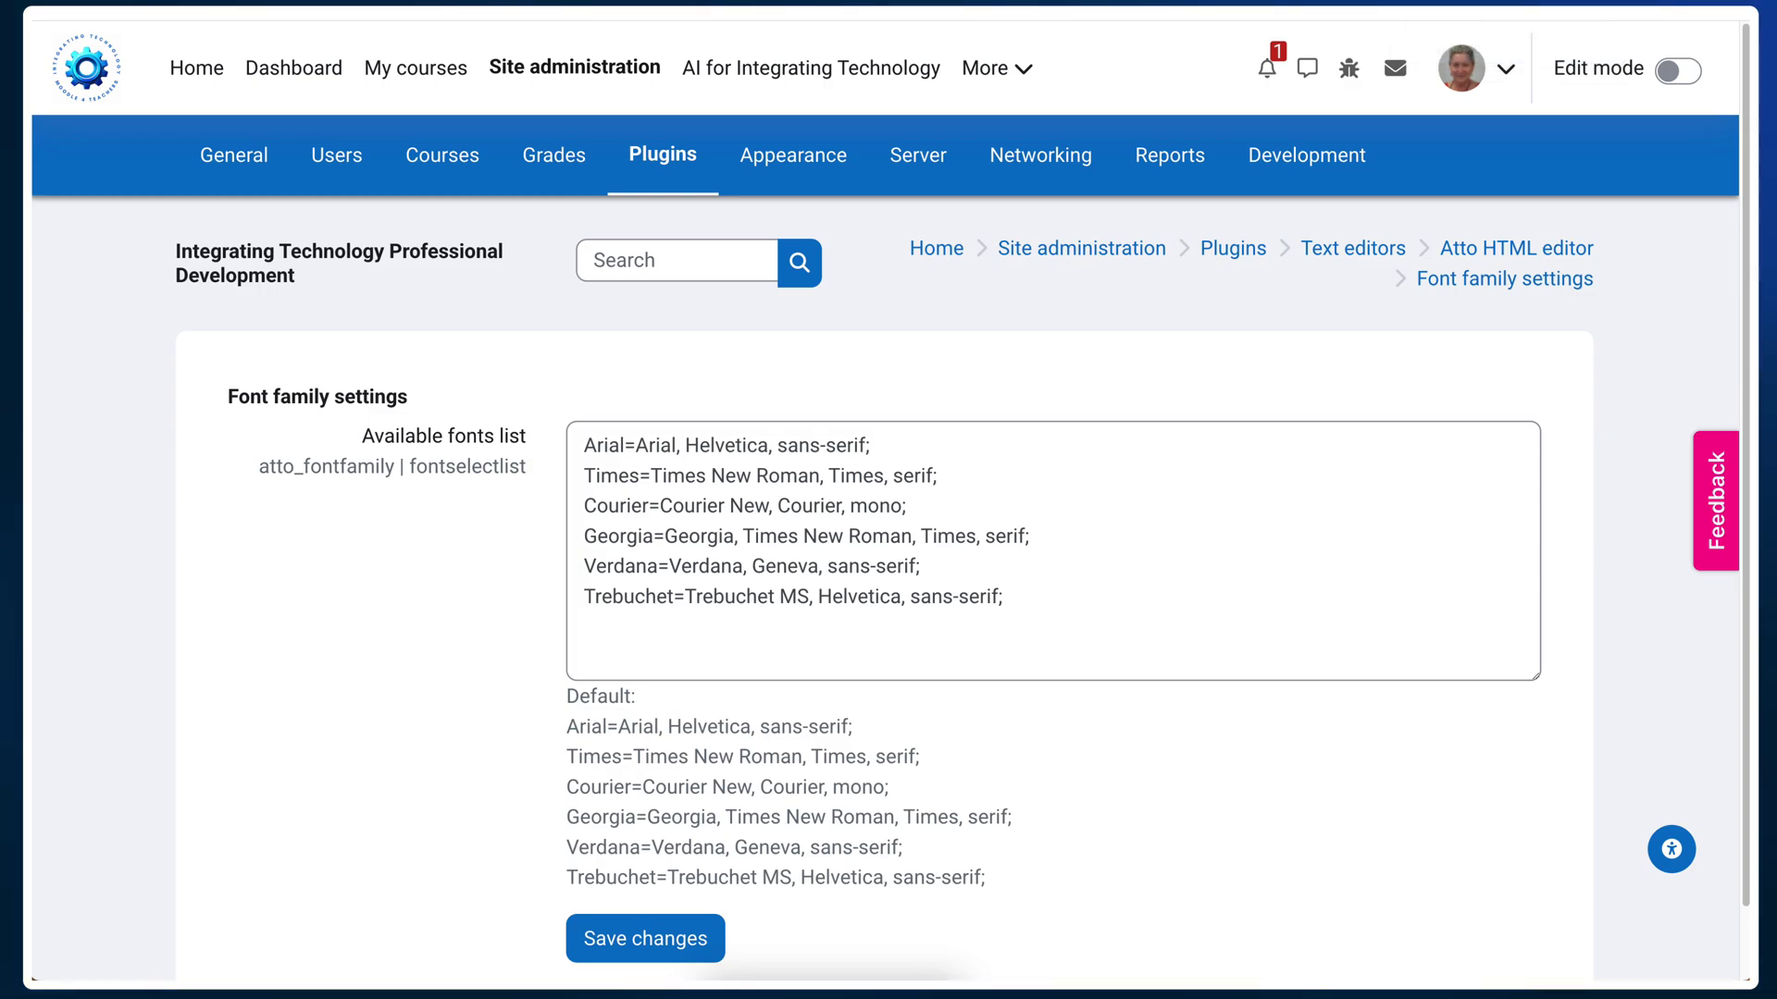
pyautogui.click(651, 657)
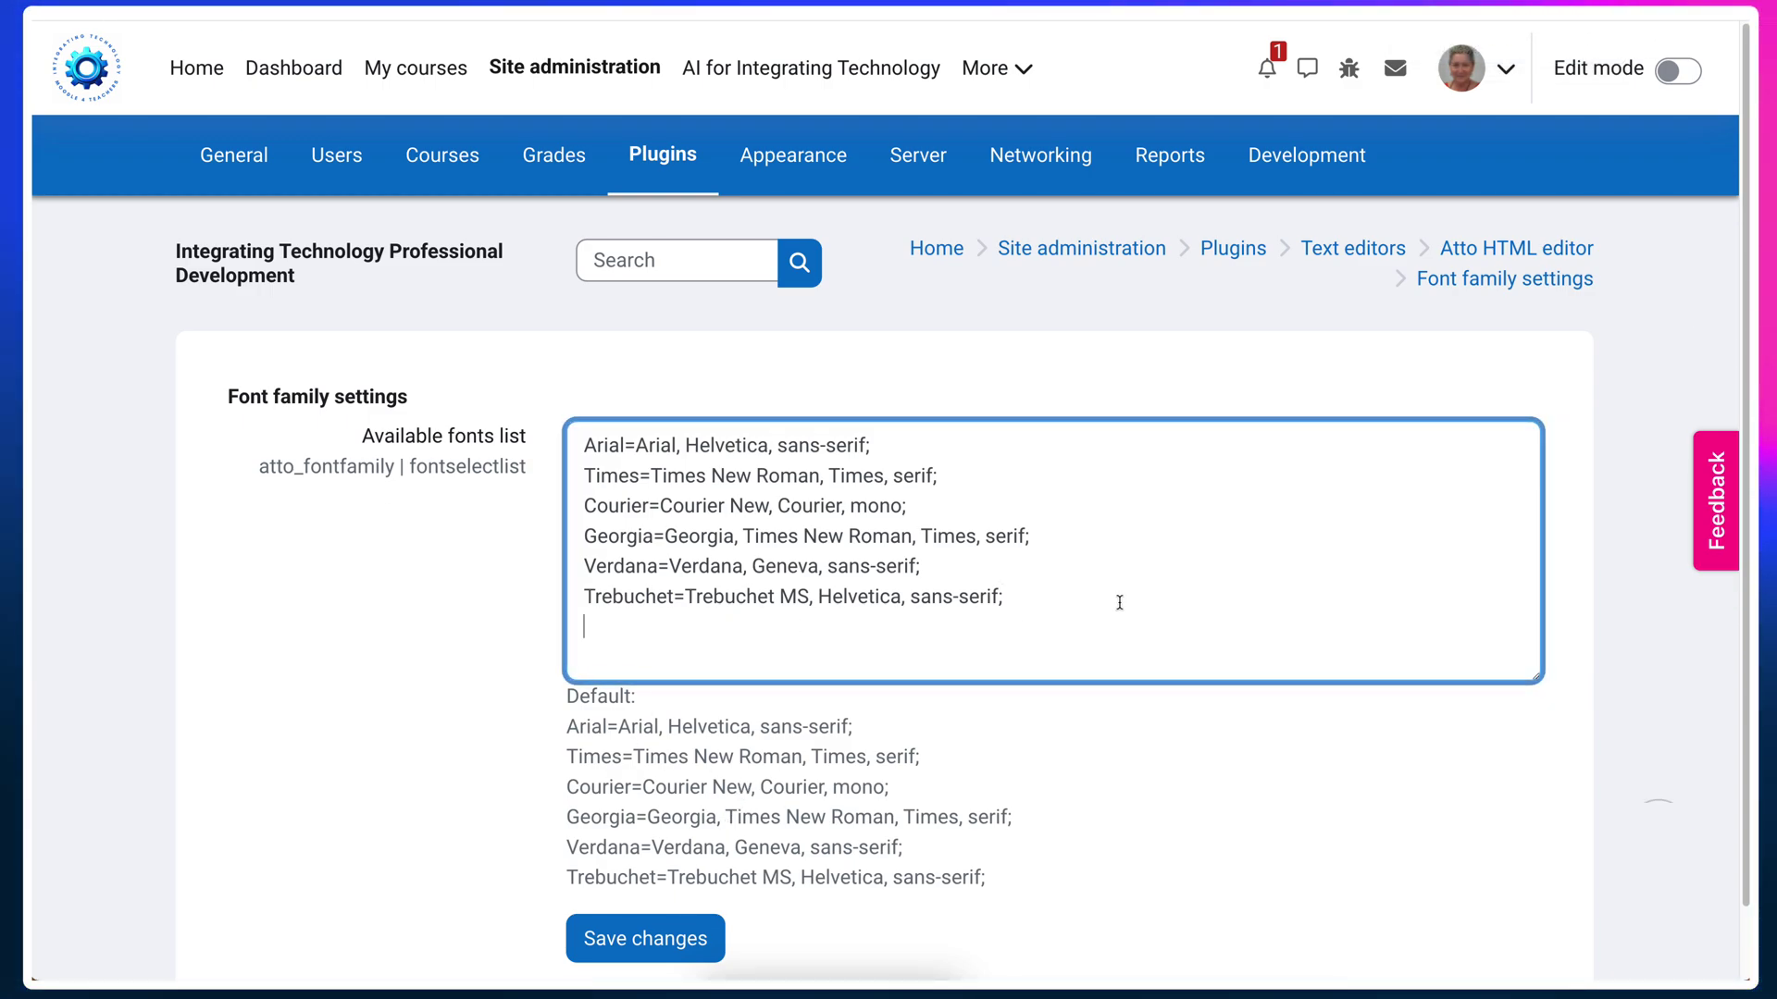
pyautogui.write('Open Sans family Tamil: Mukta Malar family')
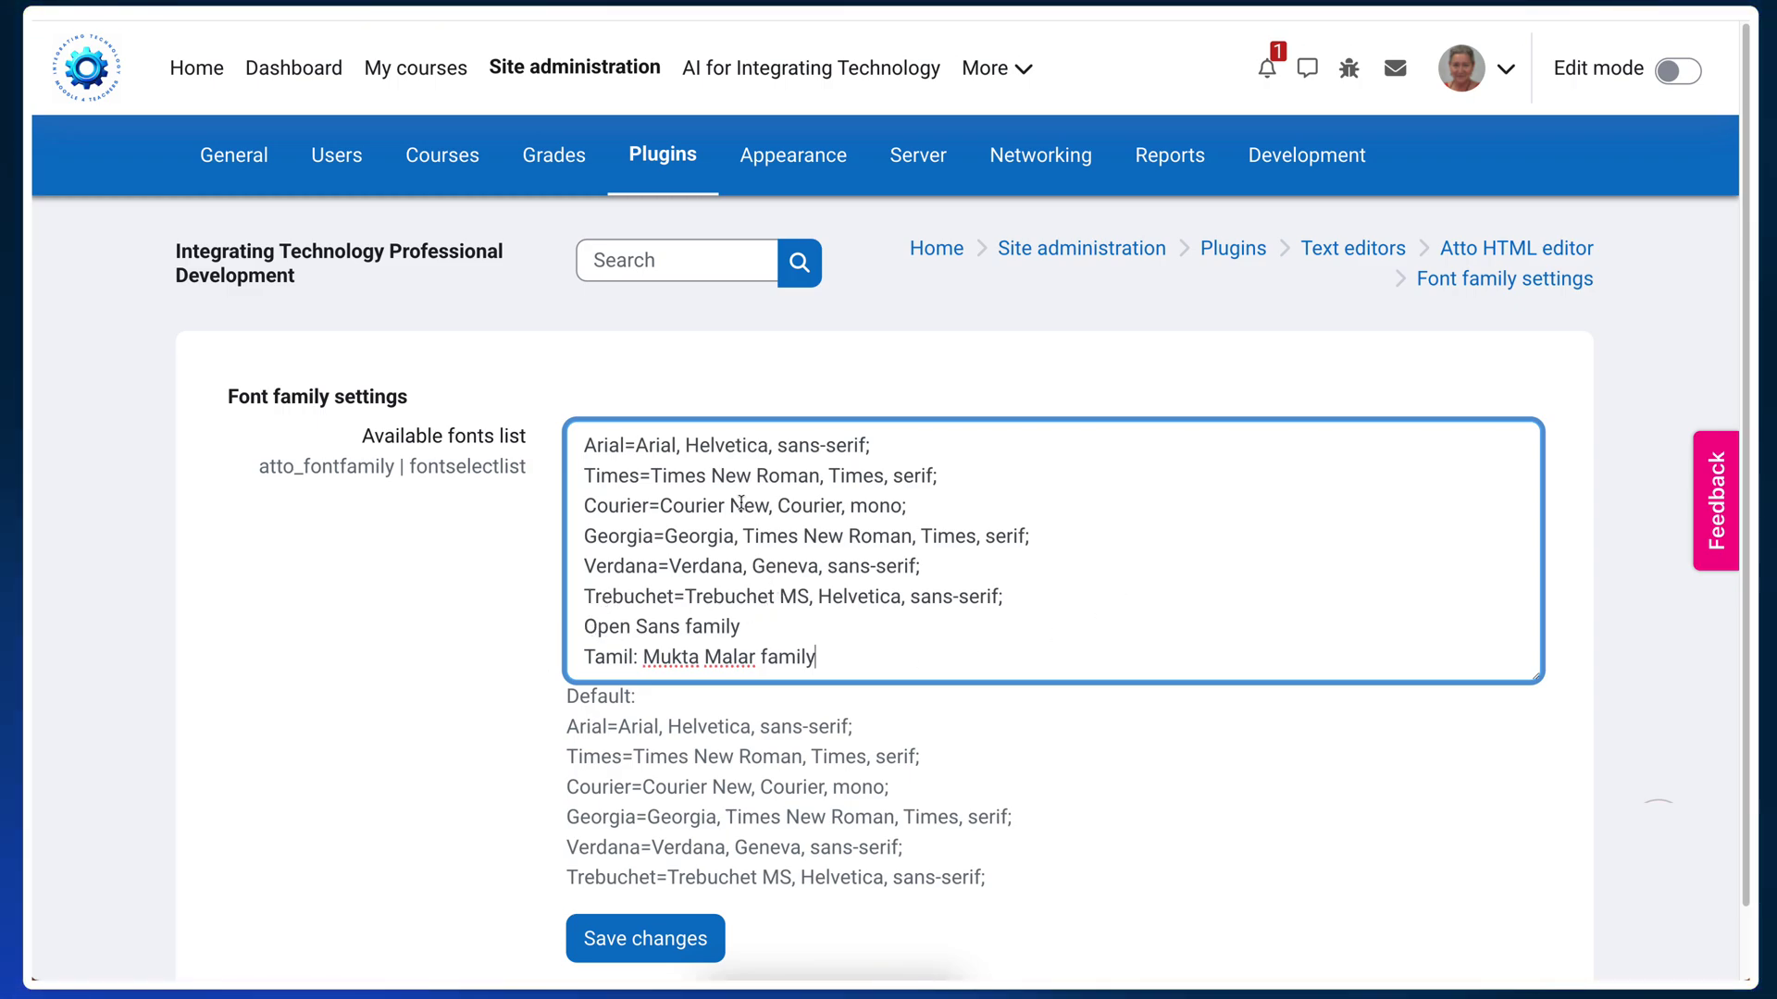
# Edit the pasted line into 'Open Sans=Tamil' and save the font settings.
pyautogui.moveTo(741, 628); pyautogui.dragTo(585, 624)
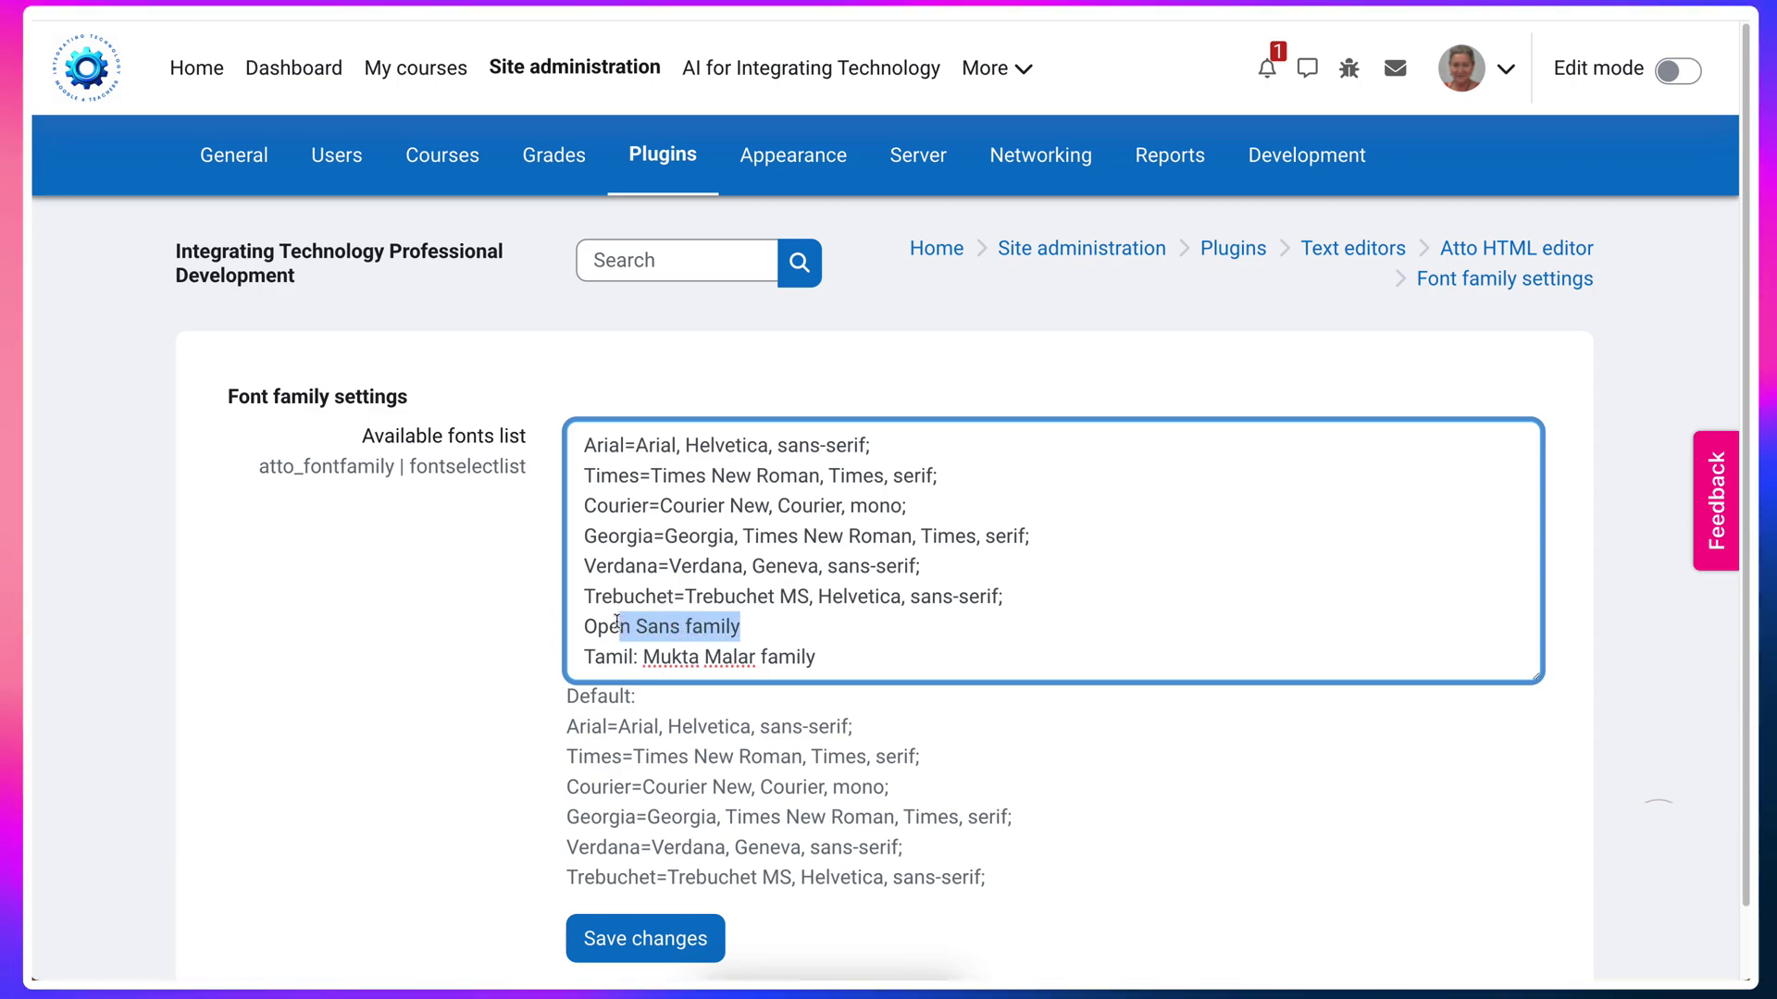
pyautogui.press('BackSpace')
pyautogui.press('BackSpace')
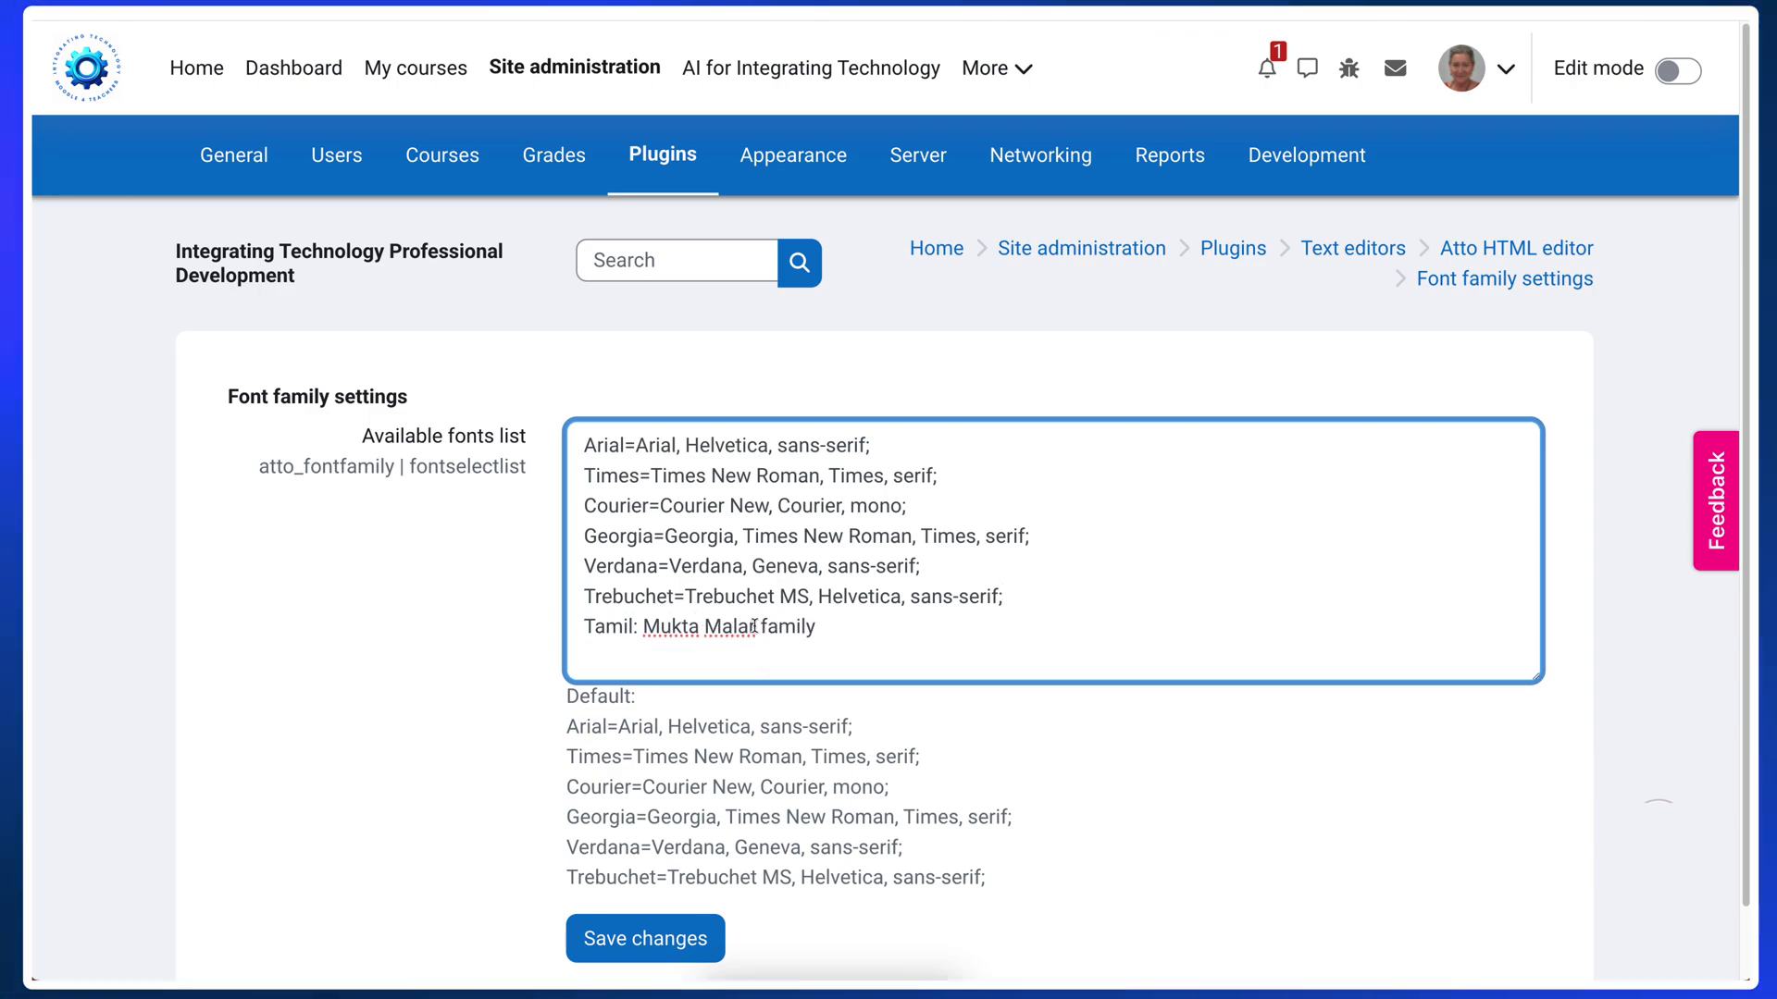
pyautogui.moveTo(757, 626); pyautogui.dragTo(815, 628)
pyautogui.write(',')
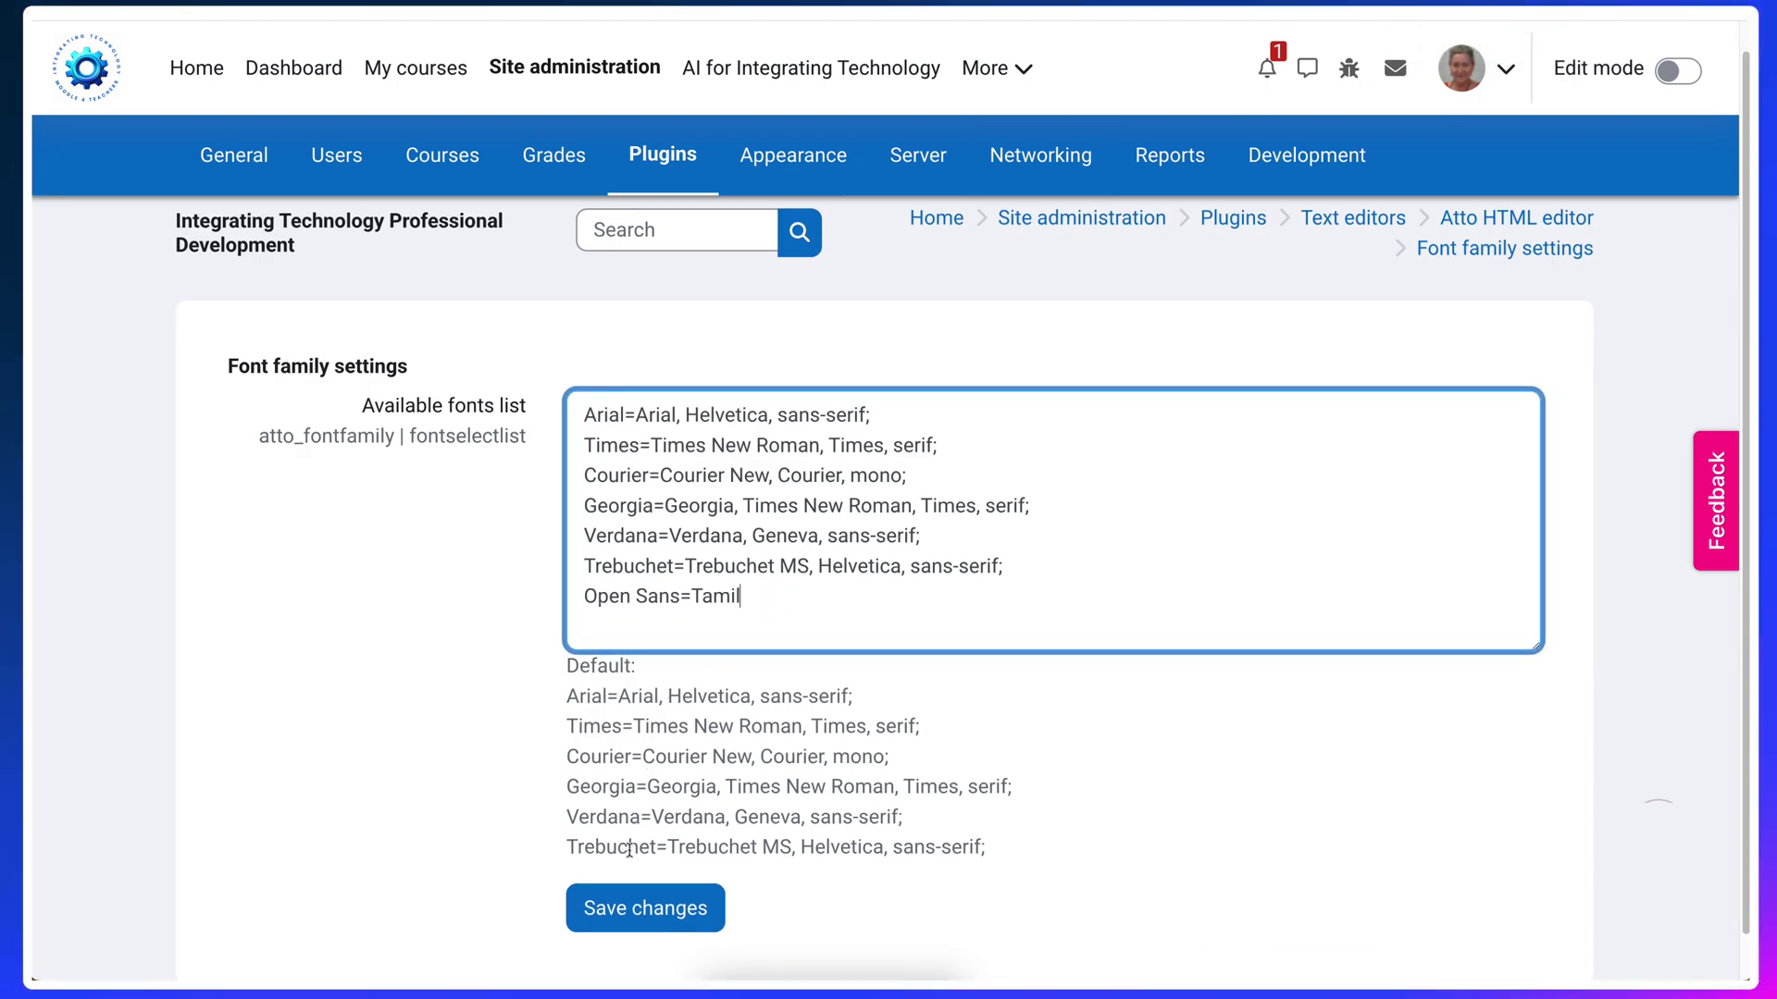
pyautogui.click(618, 910)
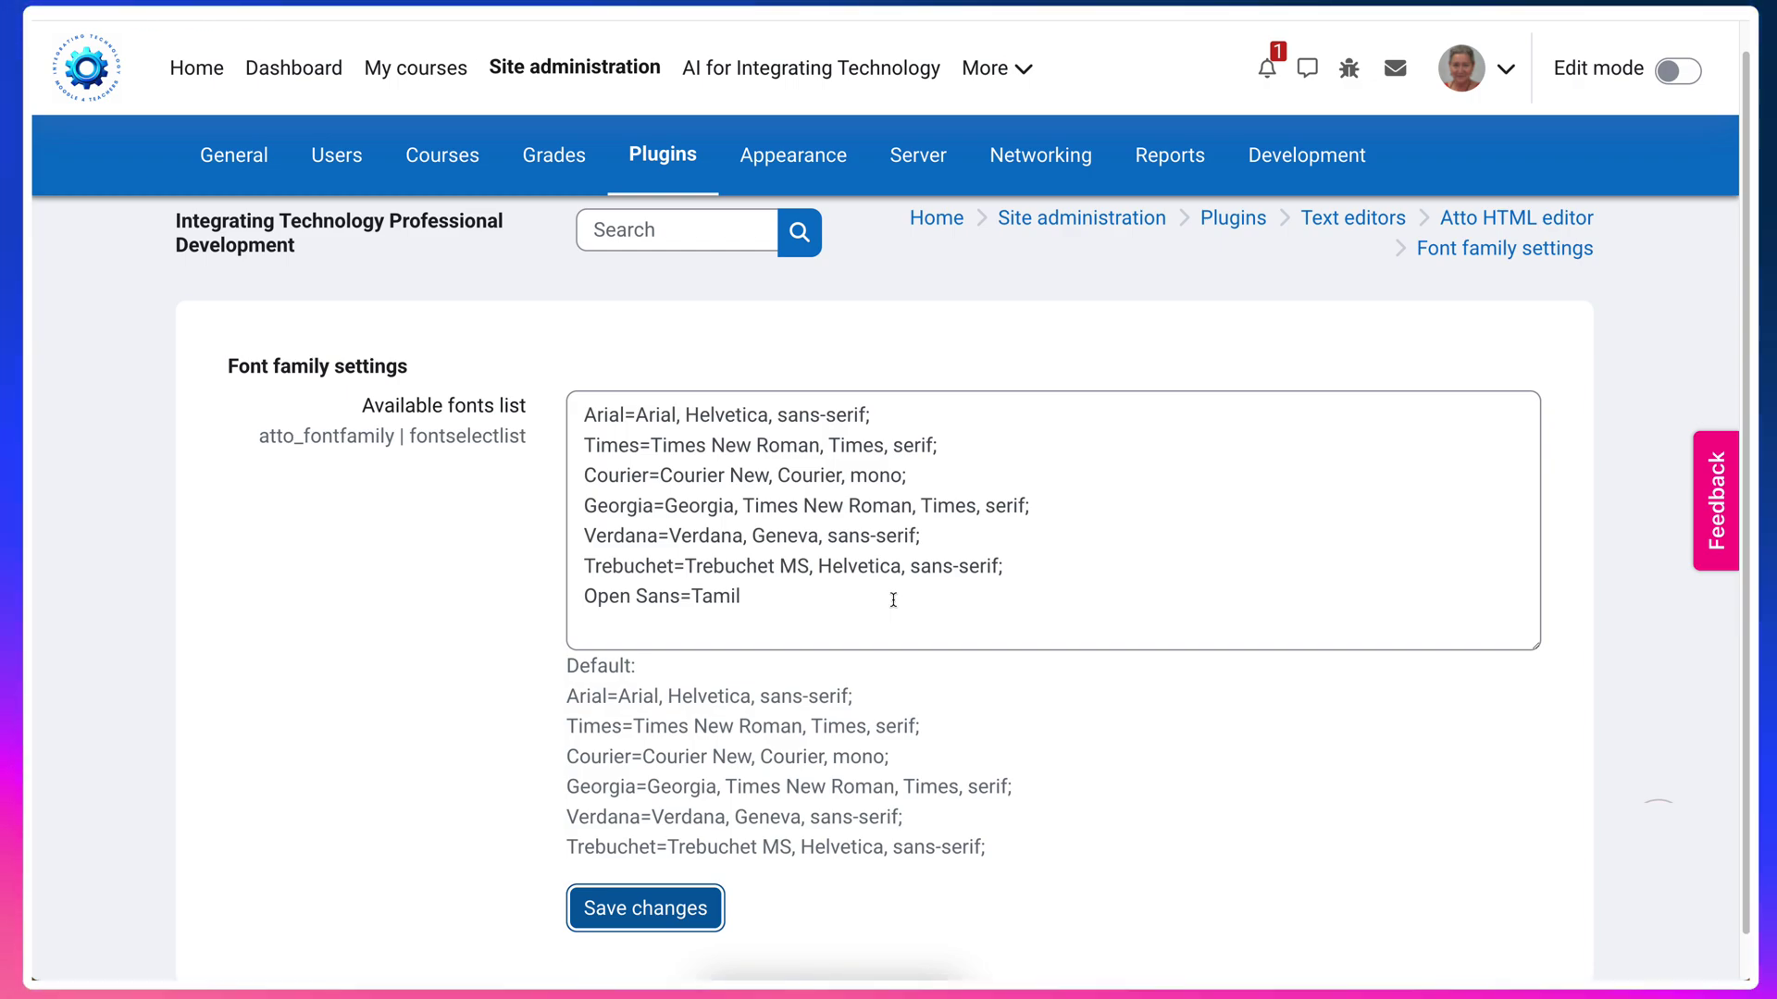
# Switch the Moove theme's site font from Roboto to Open Sans and save.
pyautogui.scroll(-1, 892, 599)
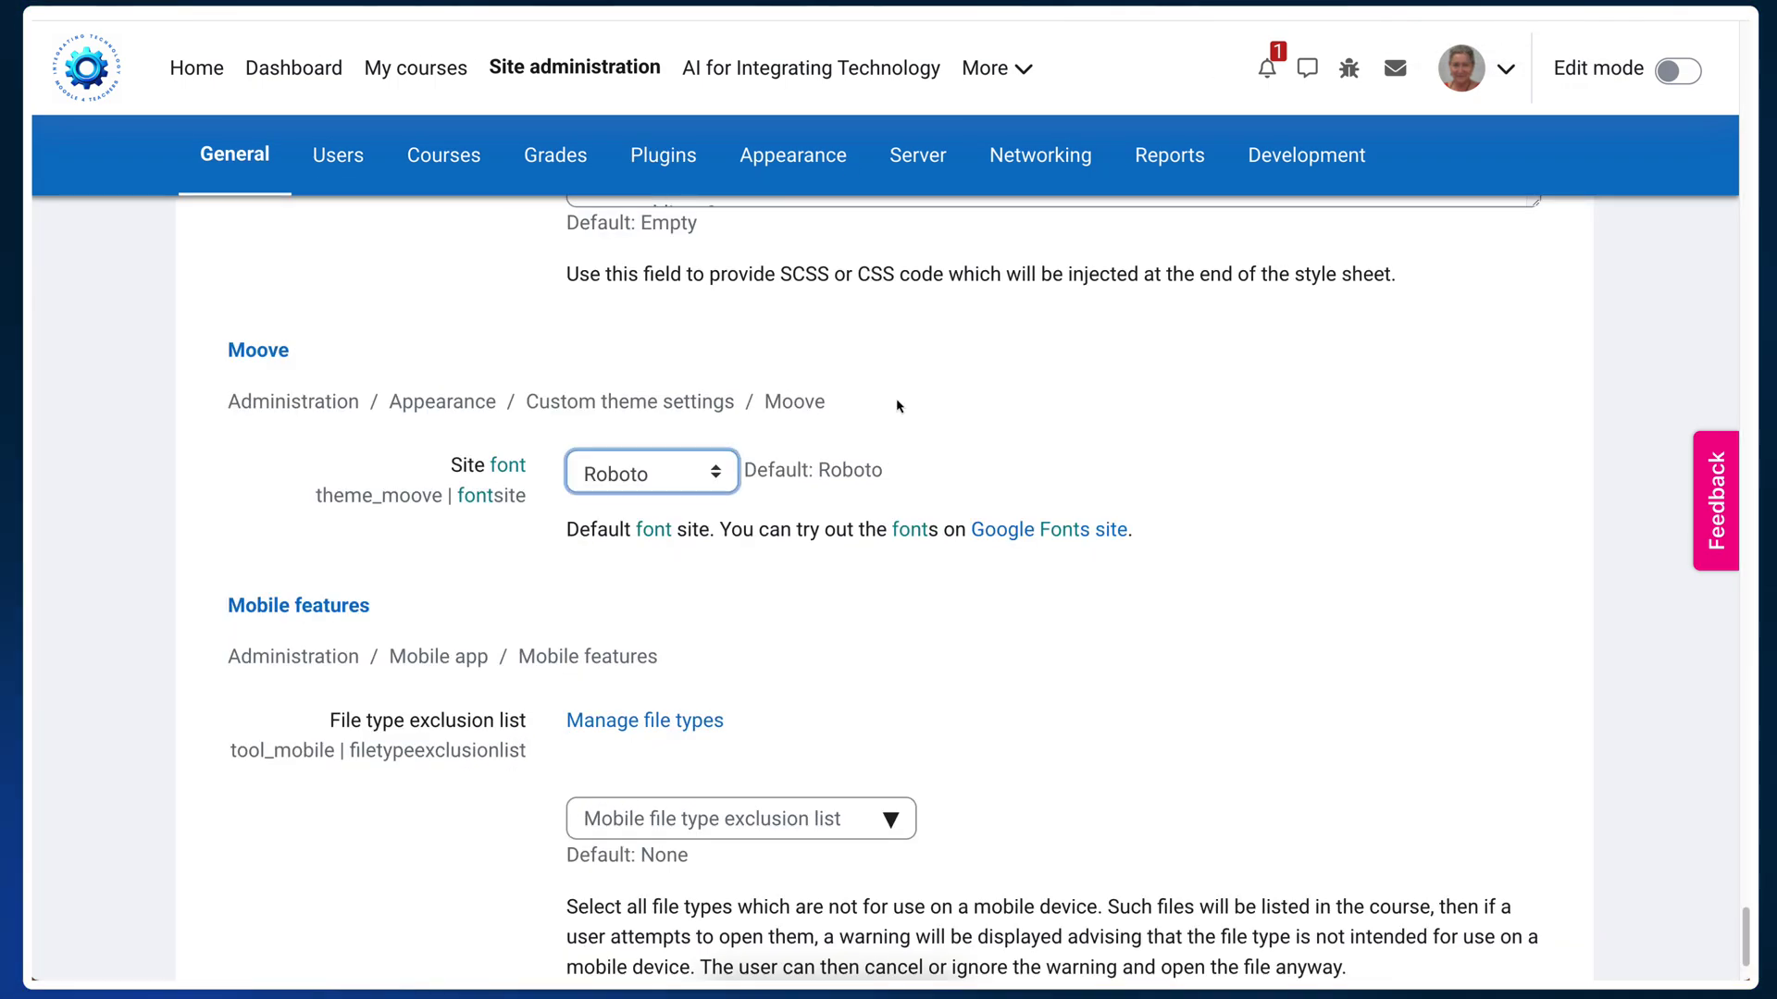
pyautogui.click(712, 476)
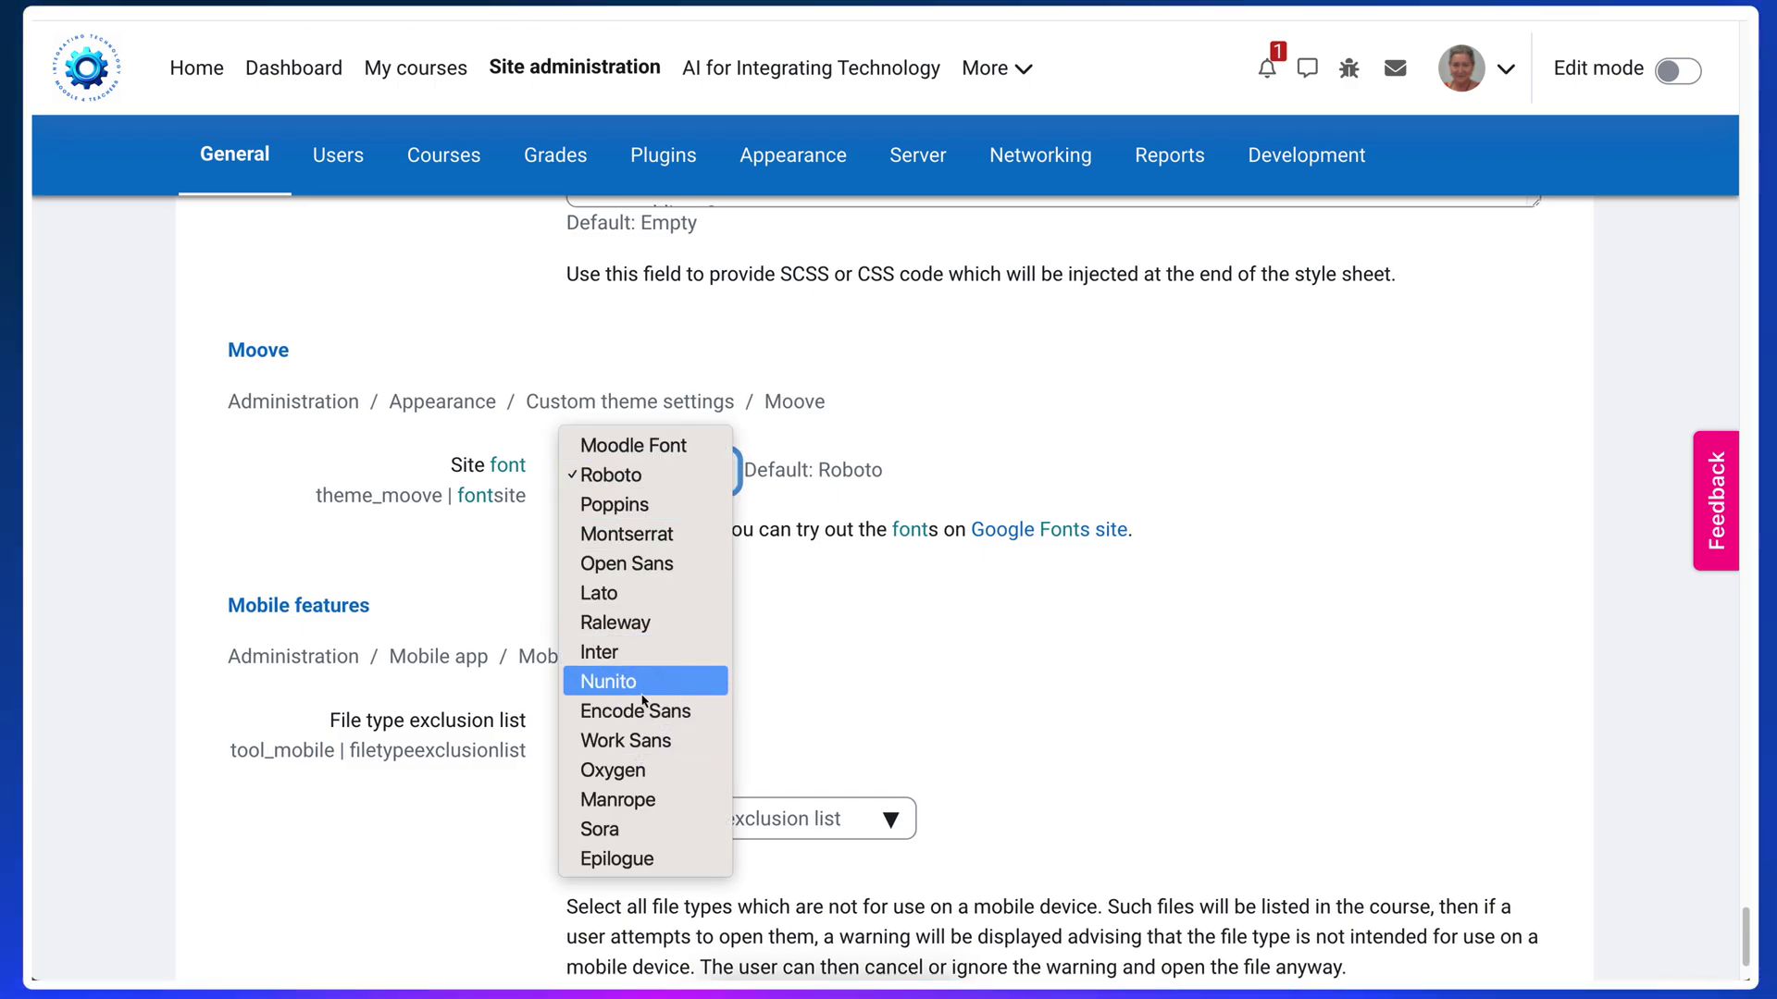
pyautogui.click(669, 567)
pyautogui.scroll(-3, 708, 671)
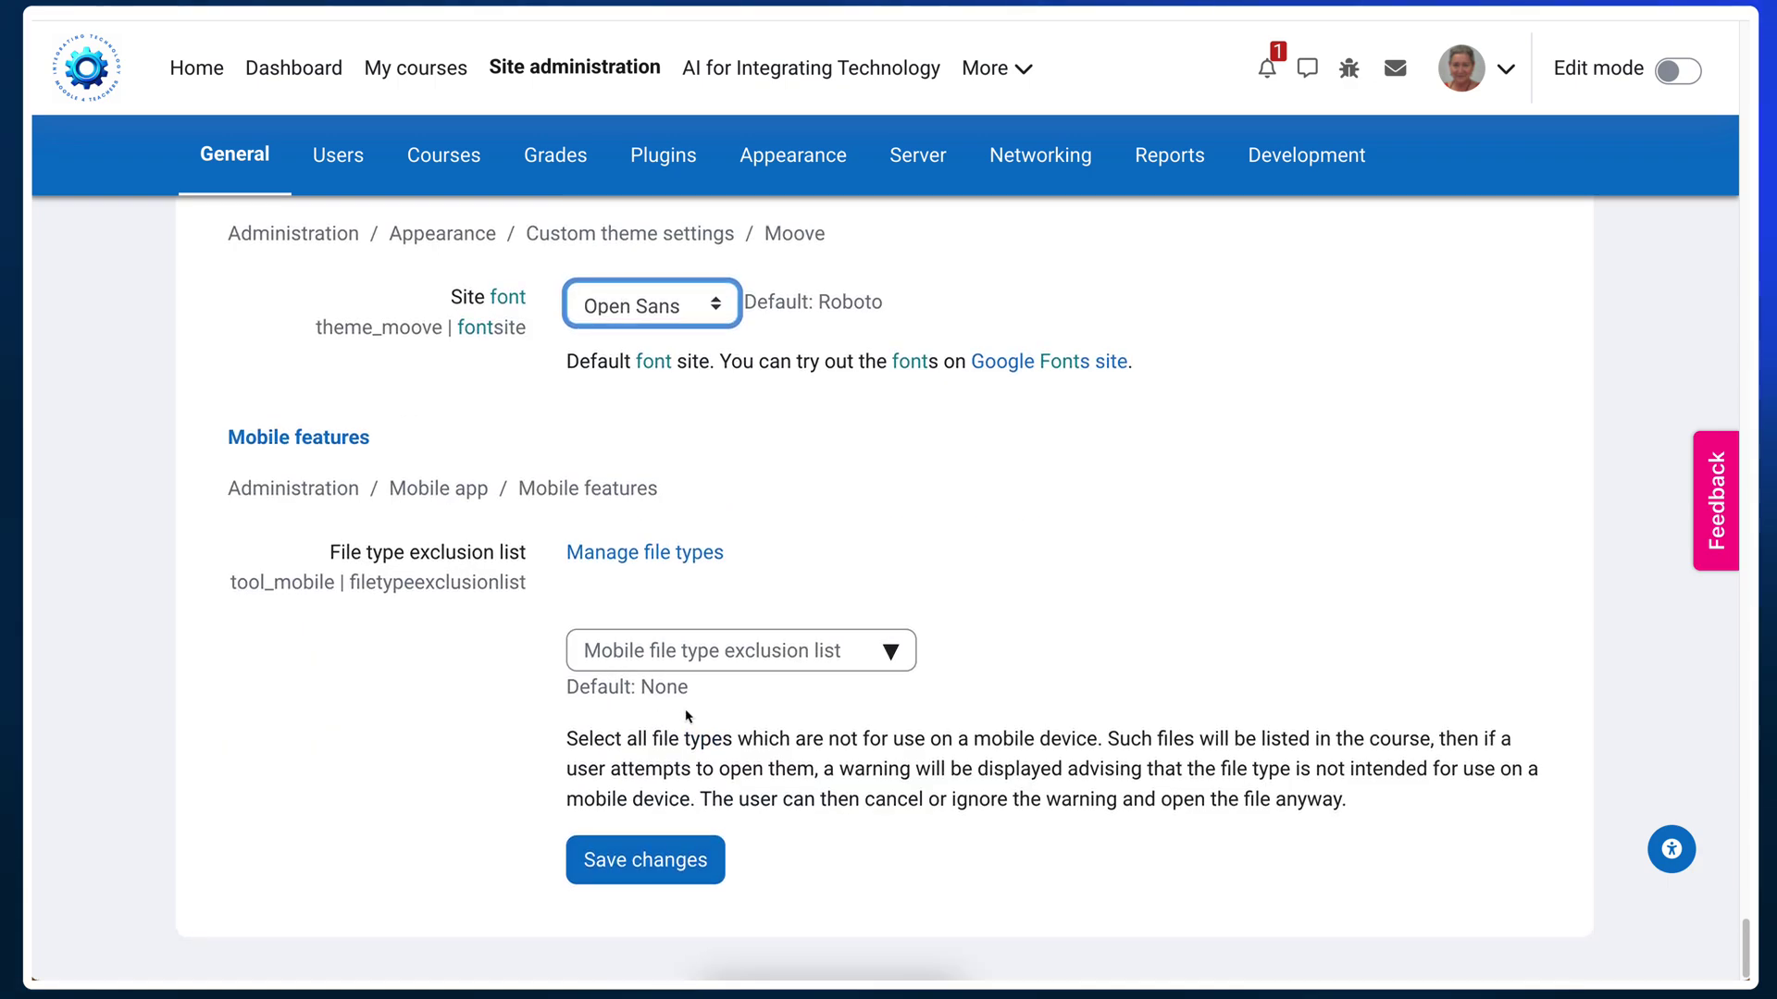
pyautogui.click(635, 865)
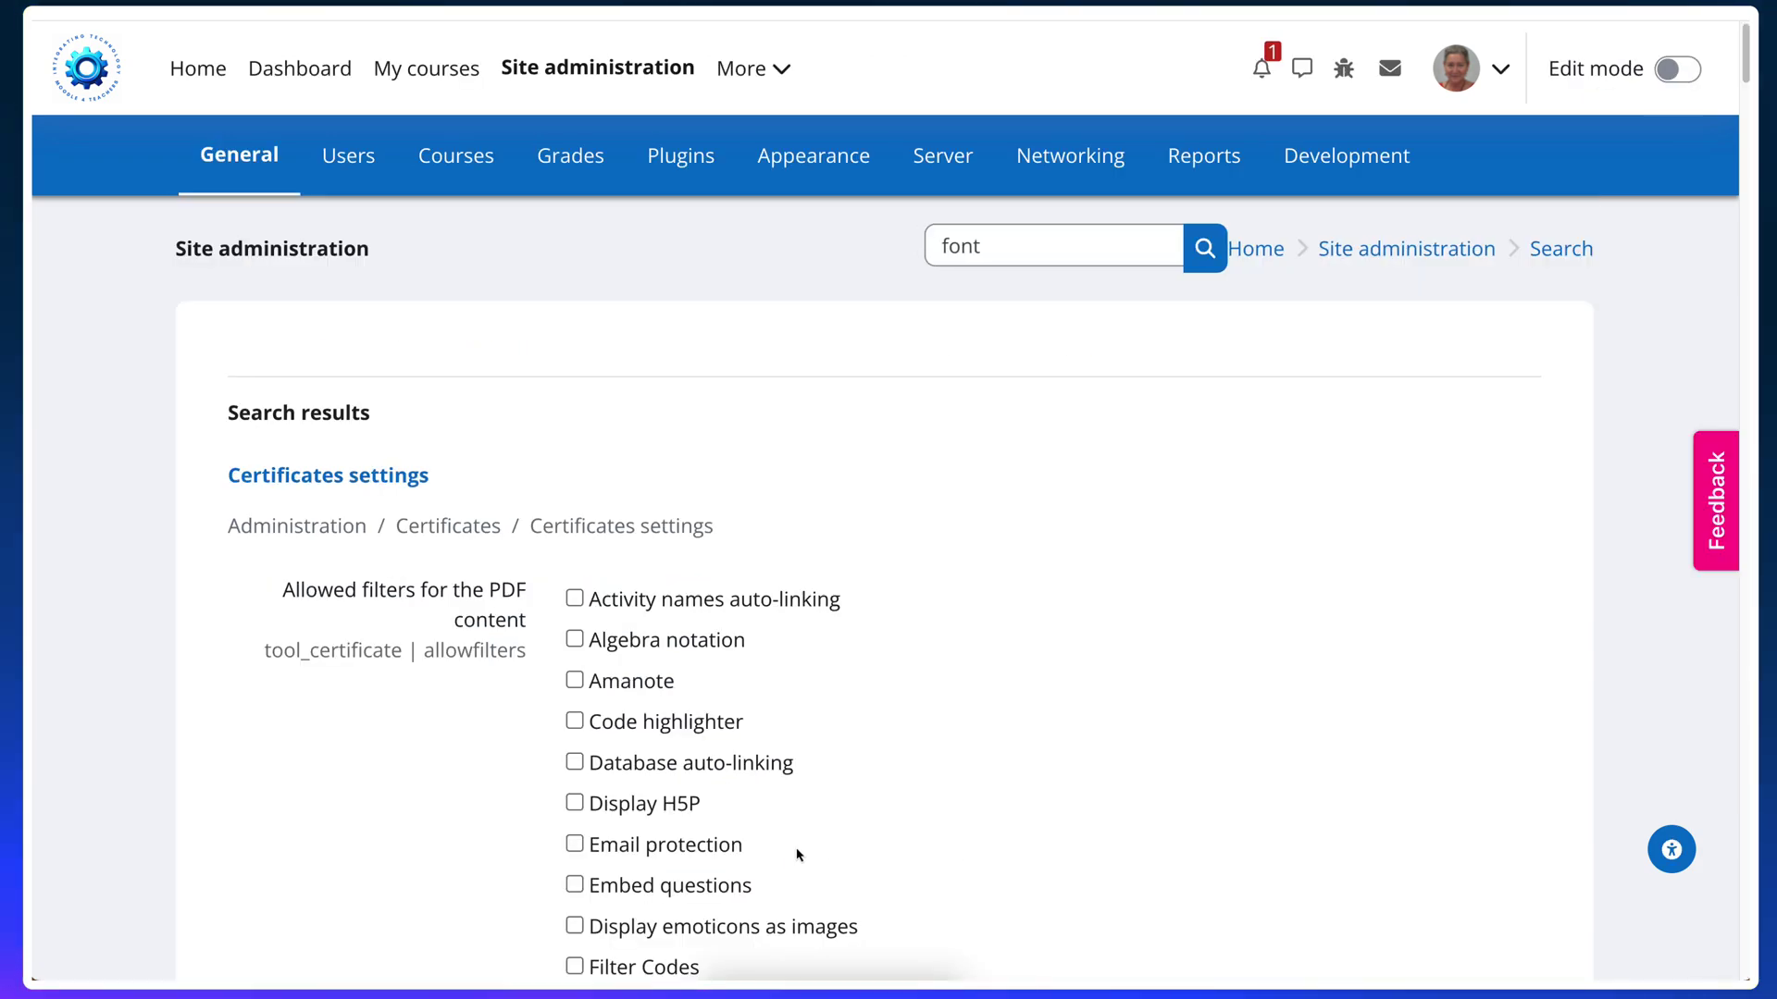
pyautogui.scroll(-5, 796, 776)
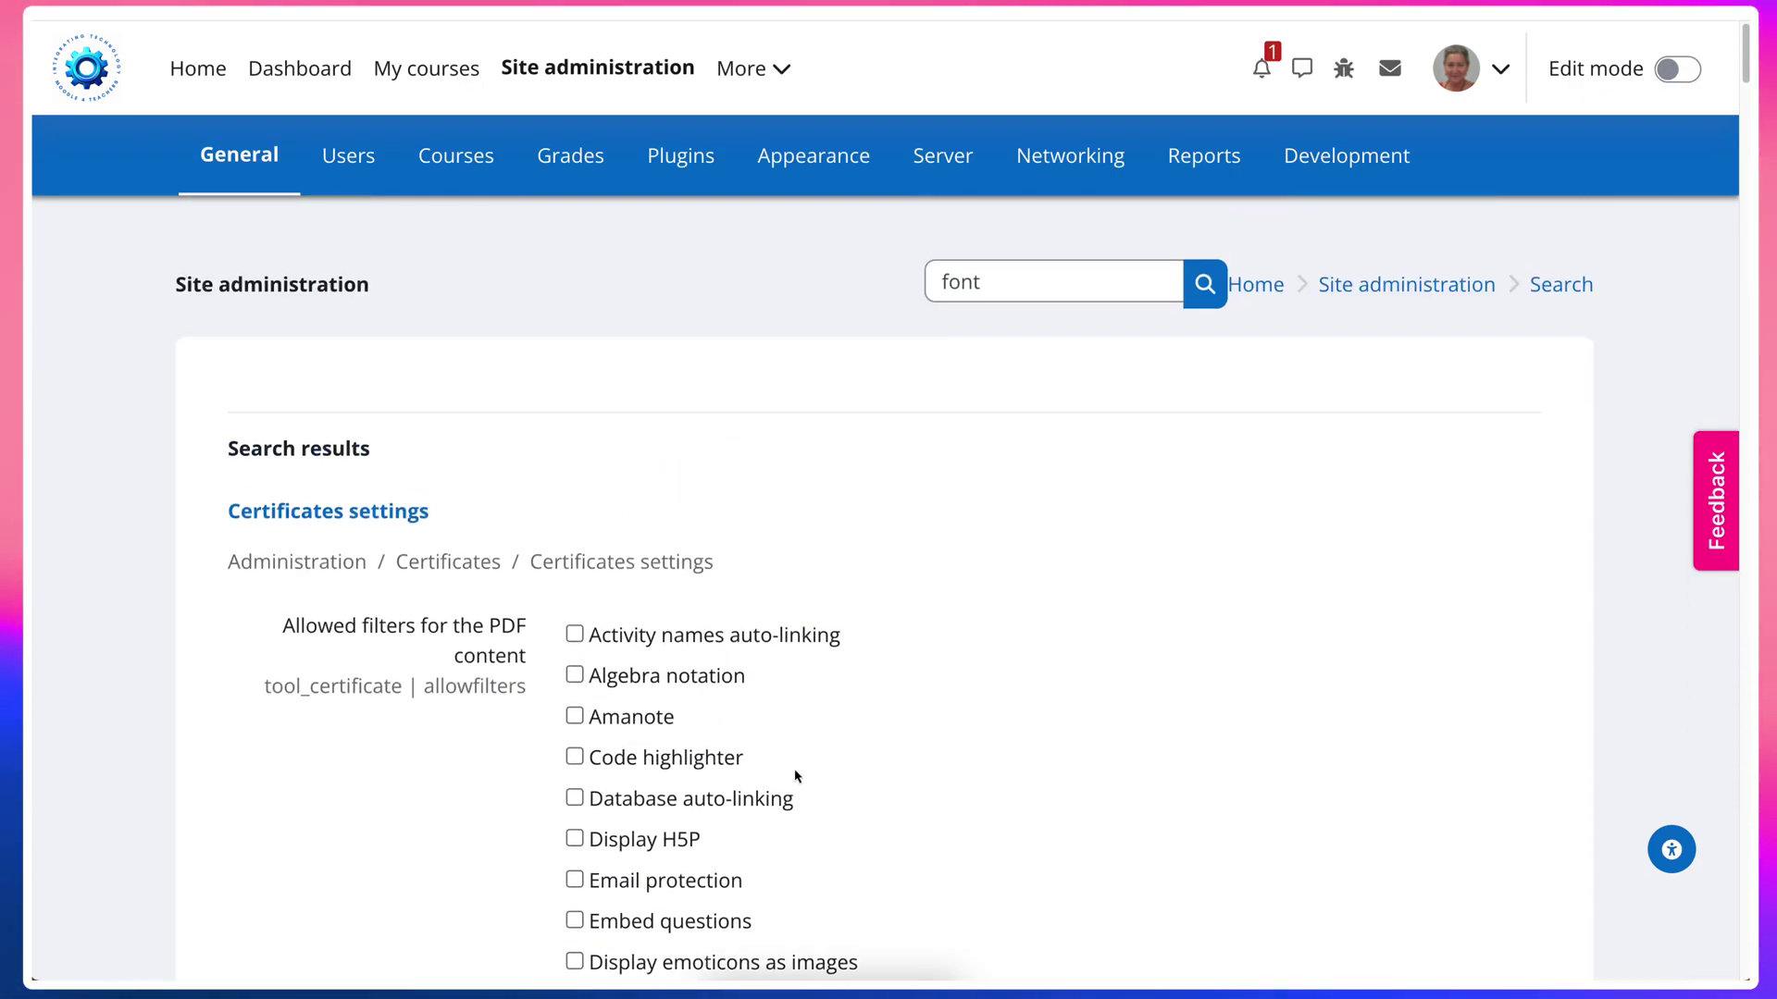
pyautogui.scroll(-5, 796, 775)
pyautogui.scroll(-5, 796, 776)
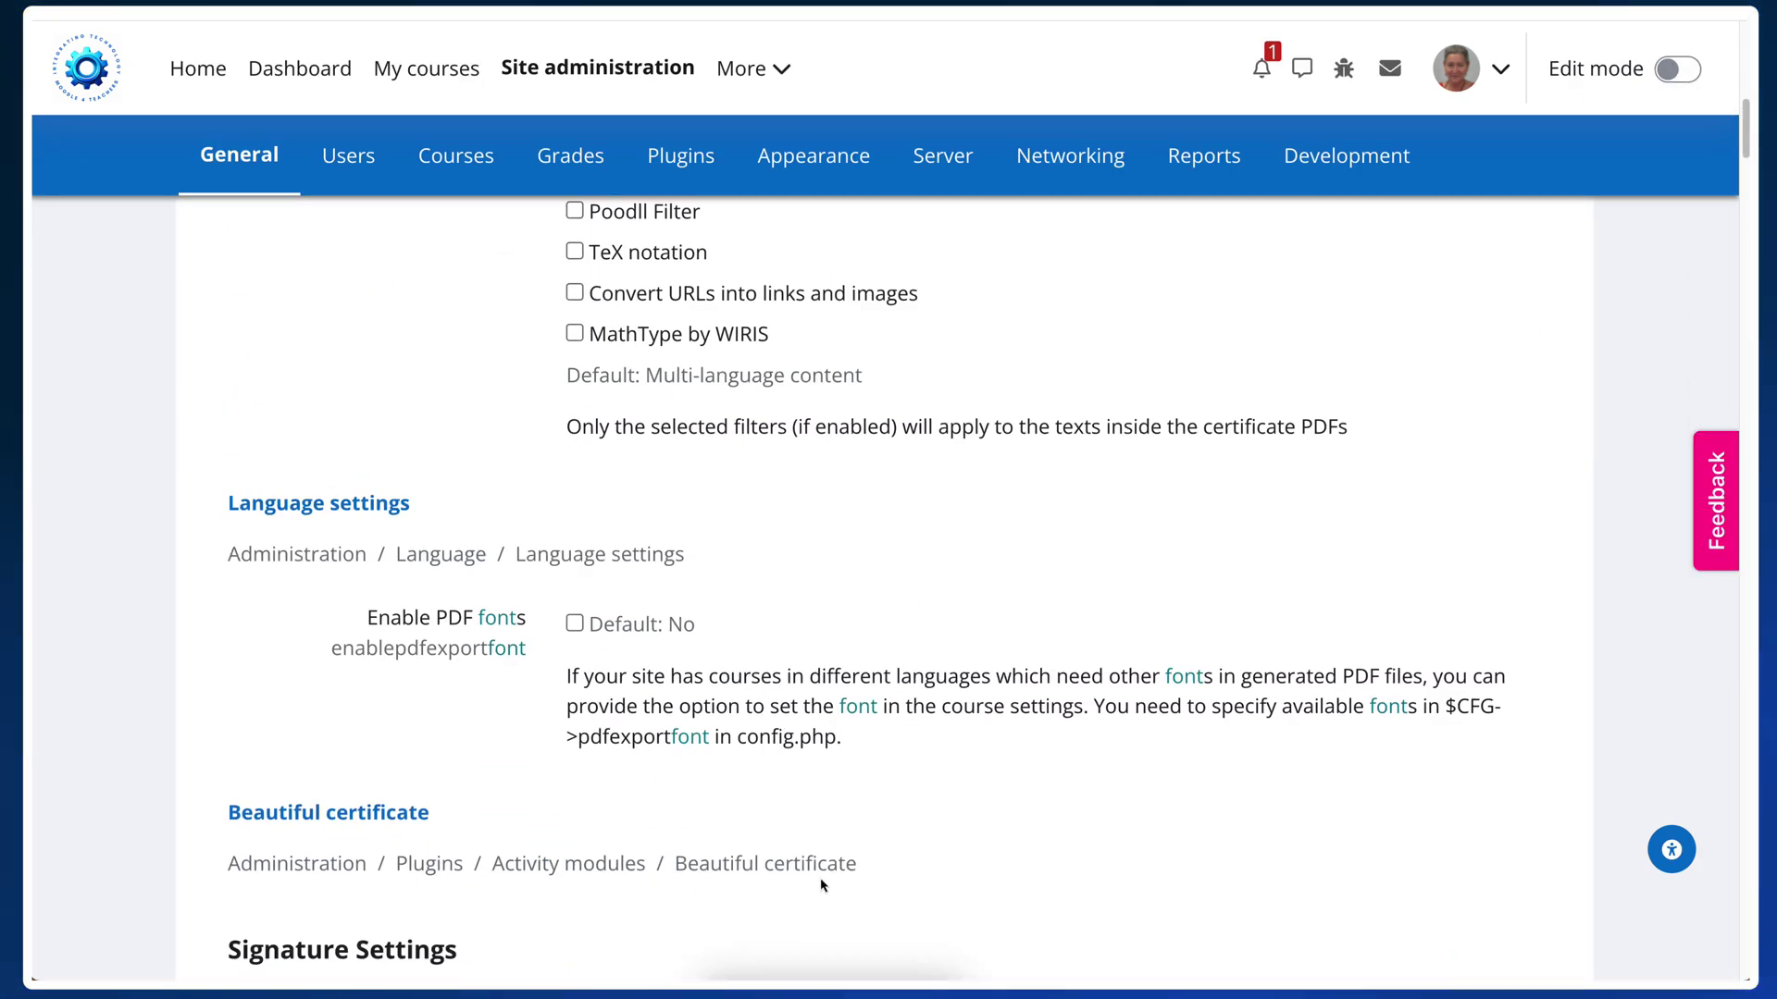
pyautogui.scroll(-2, 822, 881)
pyautogui.scroll(-3, 822, 881)
pyautogui.scroll(-2, 822, 881)
pyautogui.scroll(-2, 705, 879)
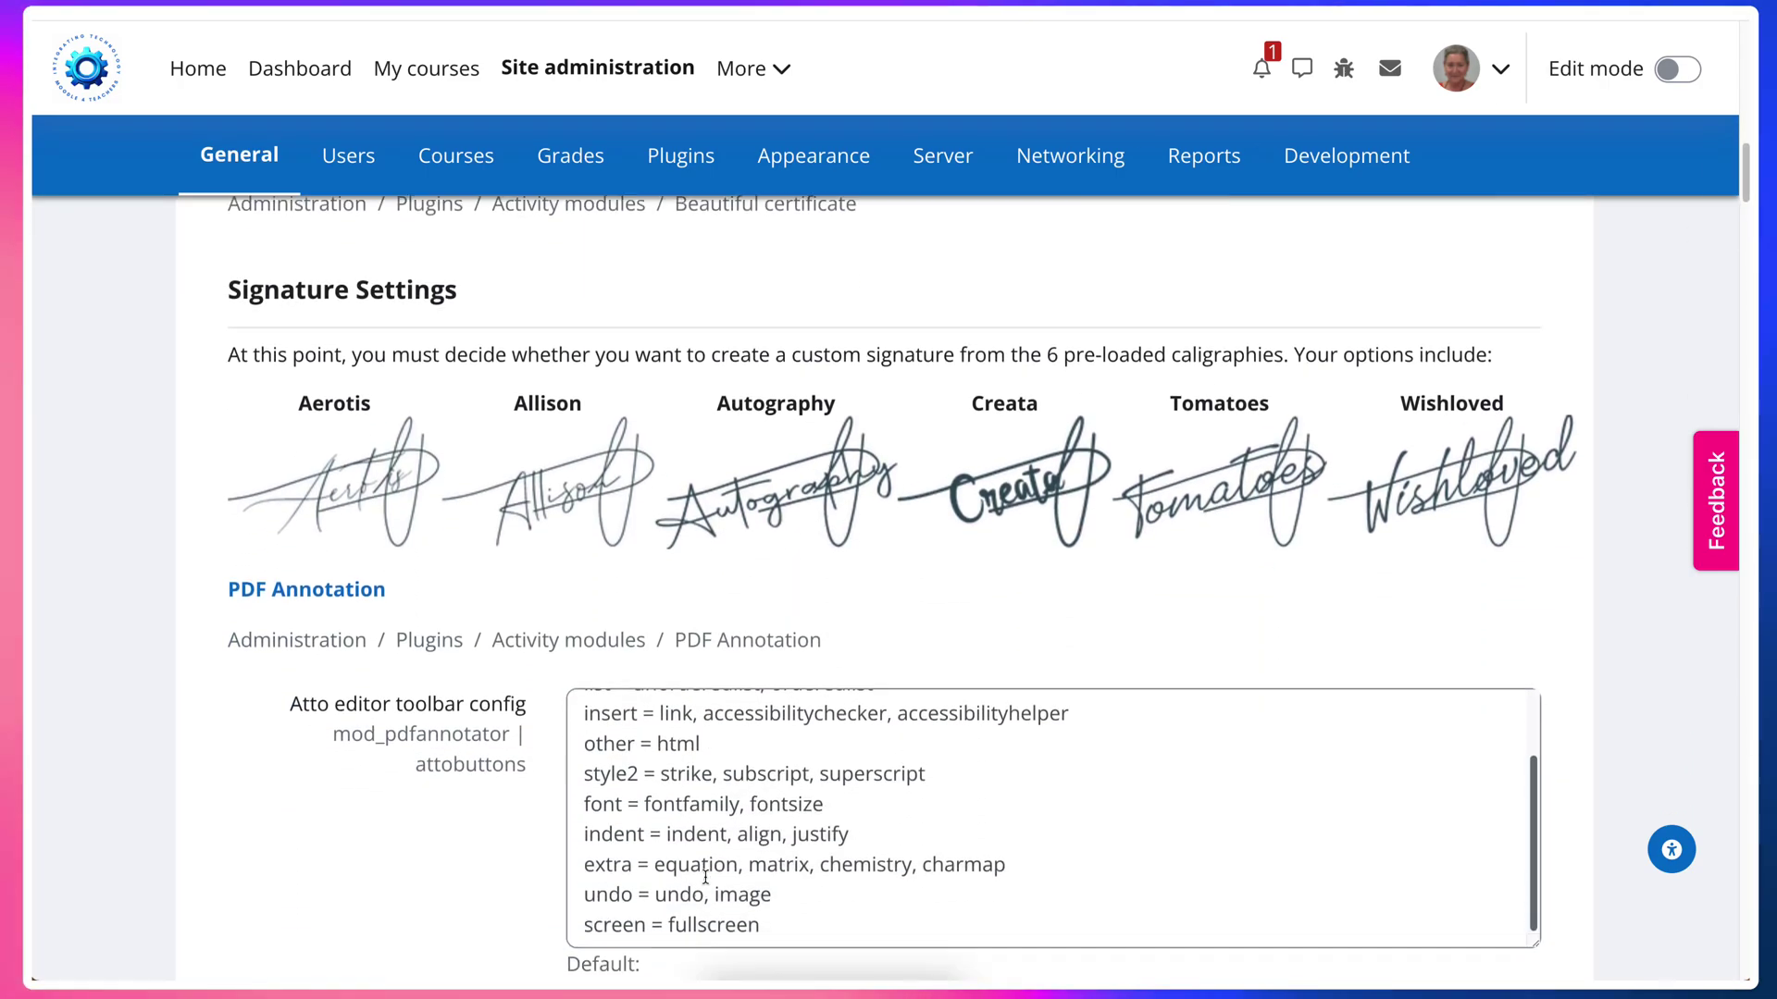
pyautogui.scroll(-3, 705, 880)
pyautogui.scroll(-4, 705, 879)
pyautogui.scroll(-3, 705, 879)
pyautogui.scroll(-1, 709, 884)
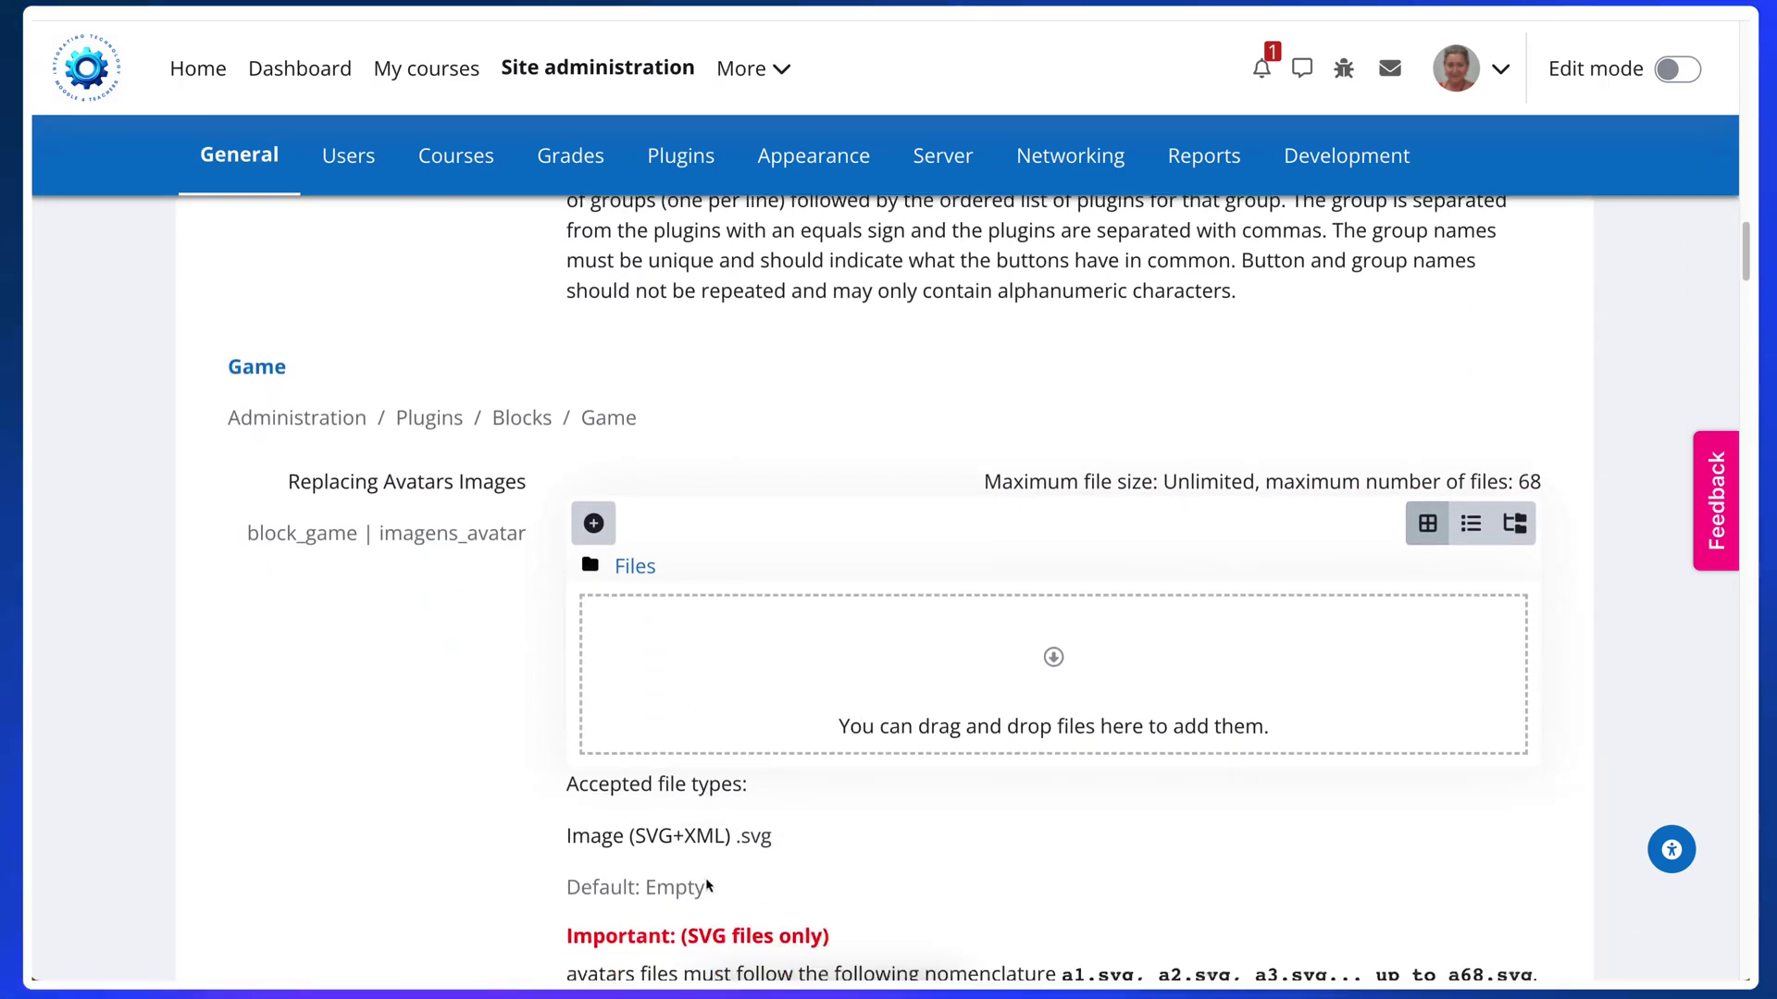
pyautogui.scroll(-5, 709, 884)
pyautogui.scroll(-5, 706, 880)
pyautogui.scroll(-3, 706, 880)
pyautogui.scroll(-1, 706, 880)
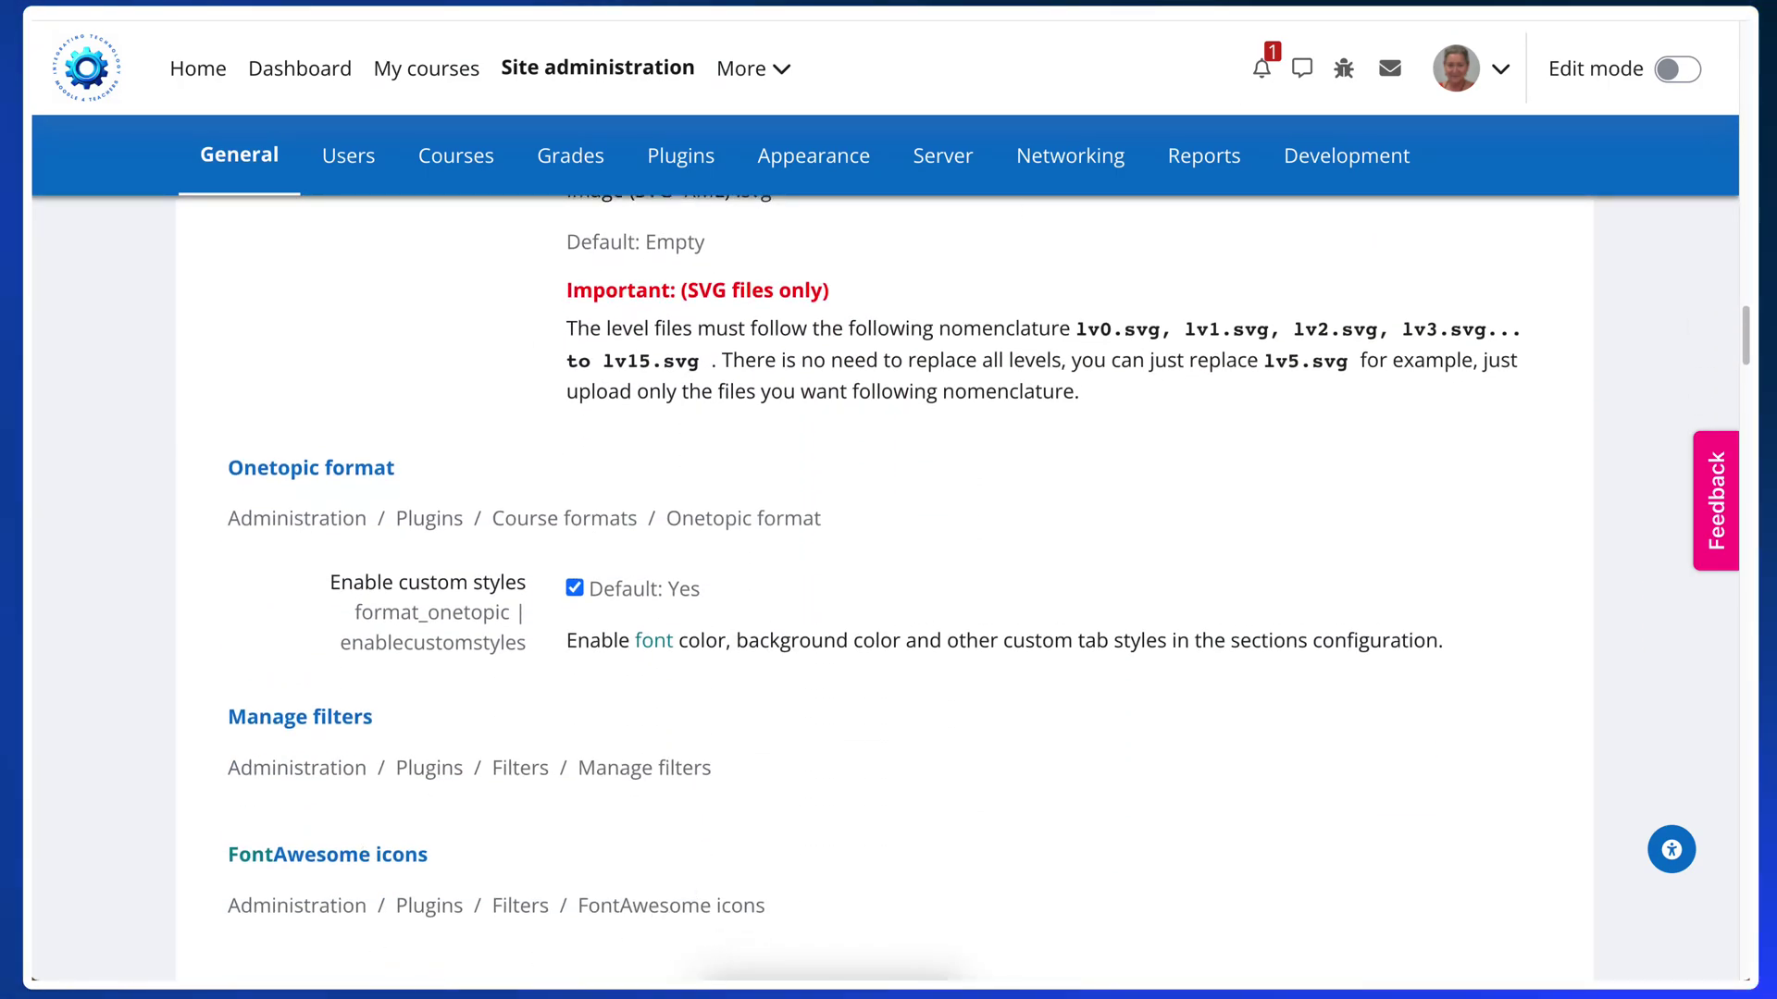
pyautogui.scroll(-5, 995, 559)
pyautogui.scroll(-1, 1008, 536)
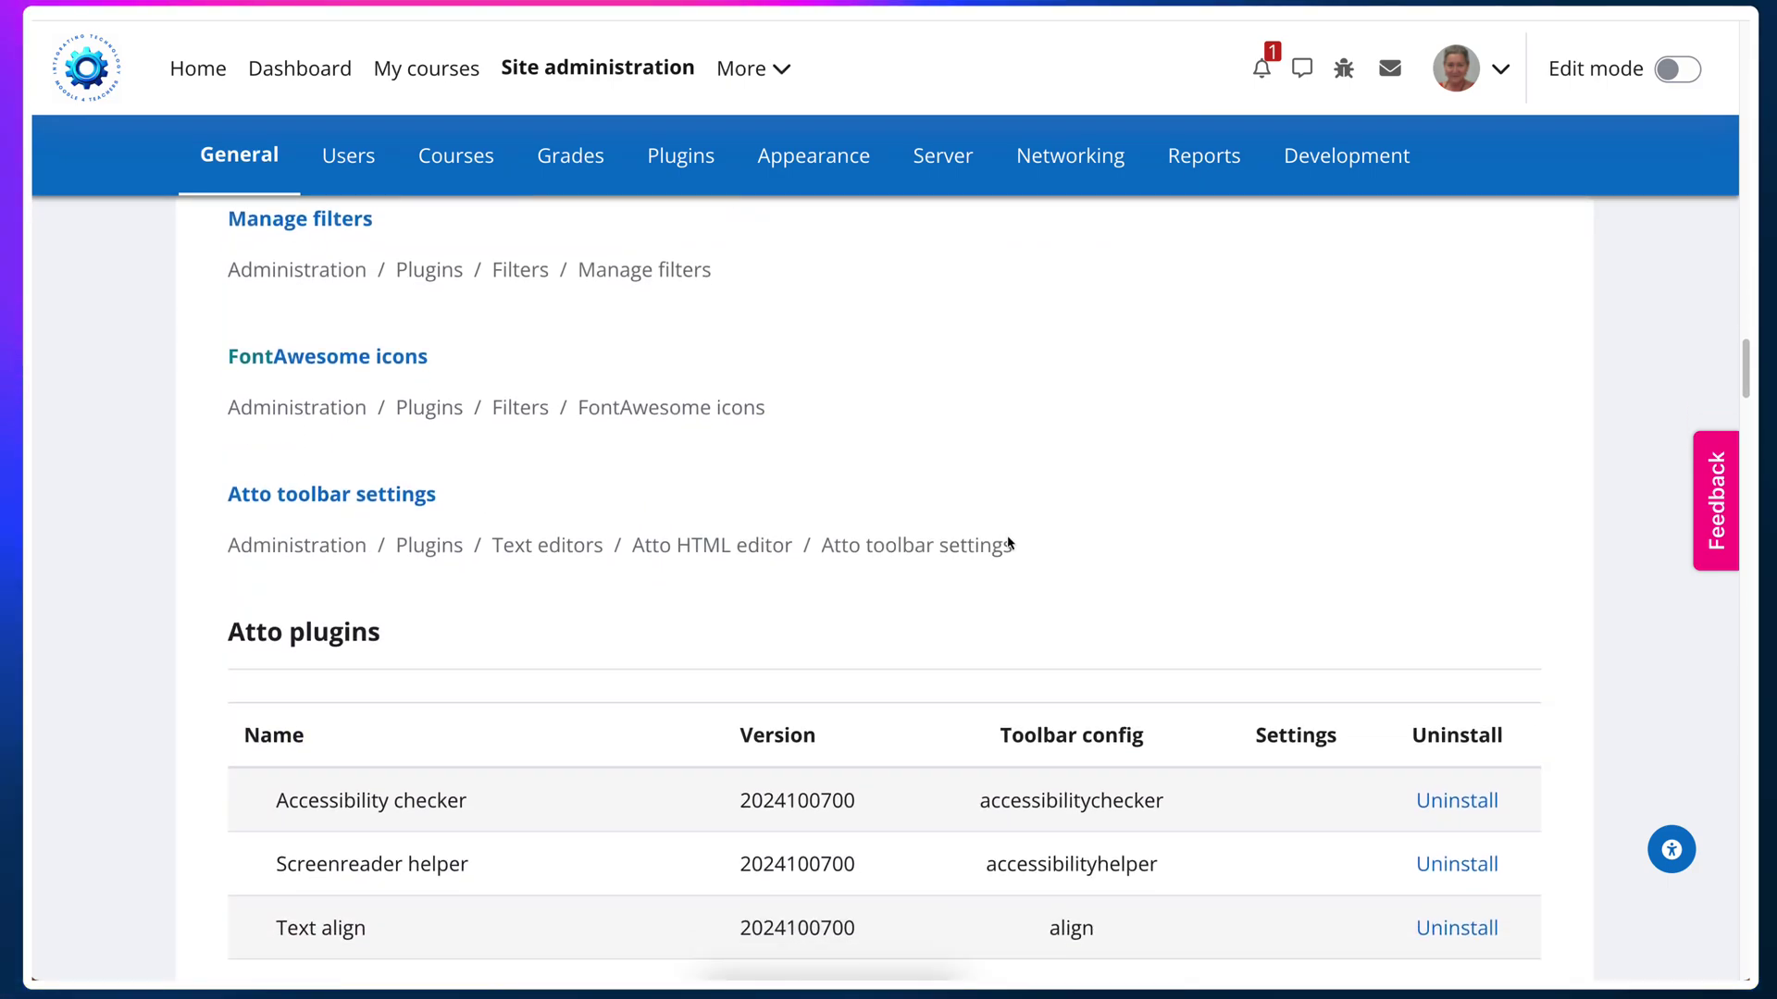
pyautogui.scroll(-4, 1004, 529)
pyautogui.scroll(-2, 1009, 541)
pyautogui.scroll(4, 1009, 542)
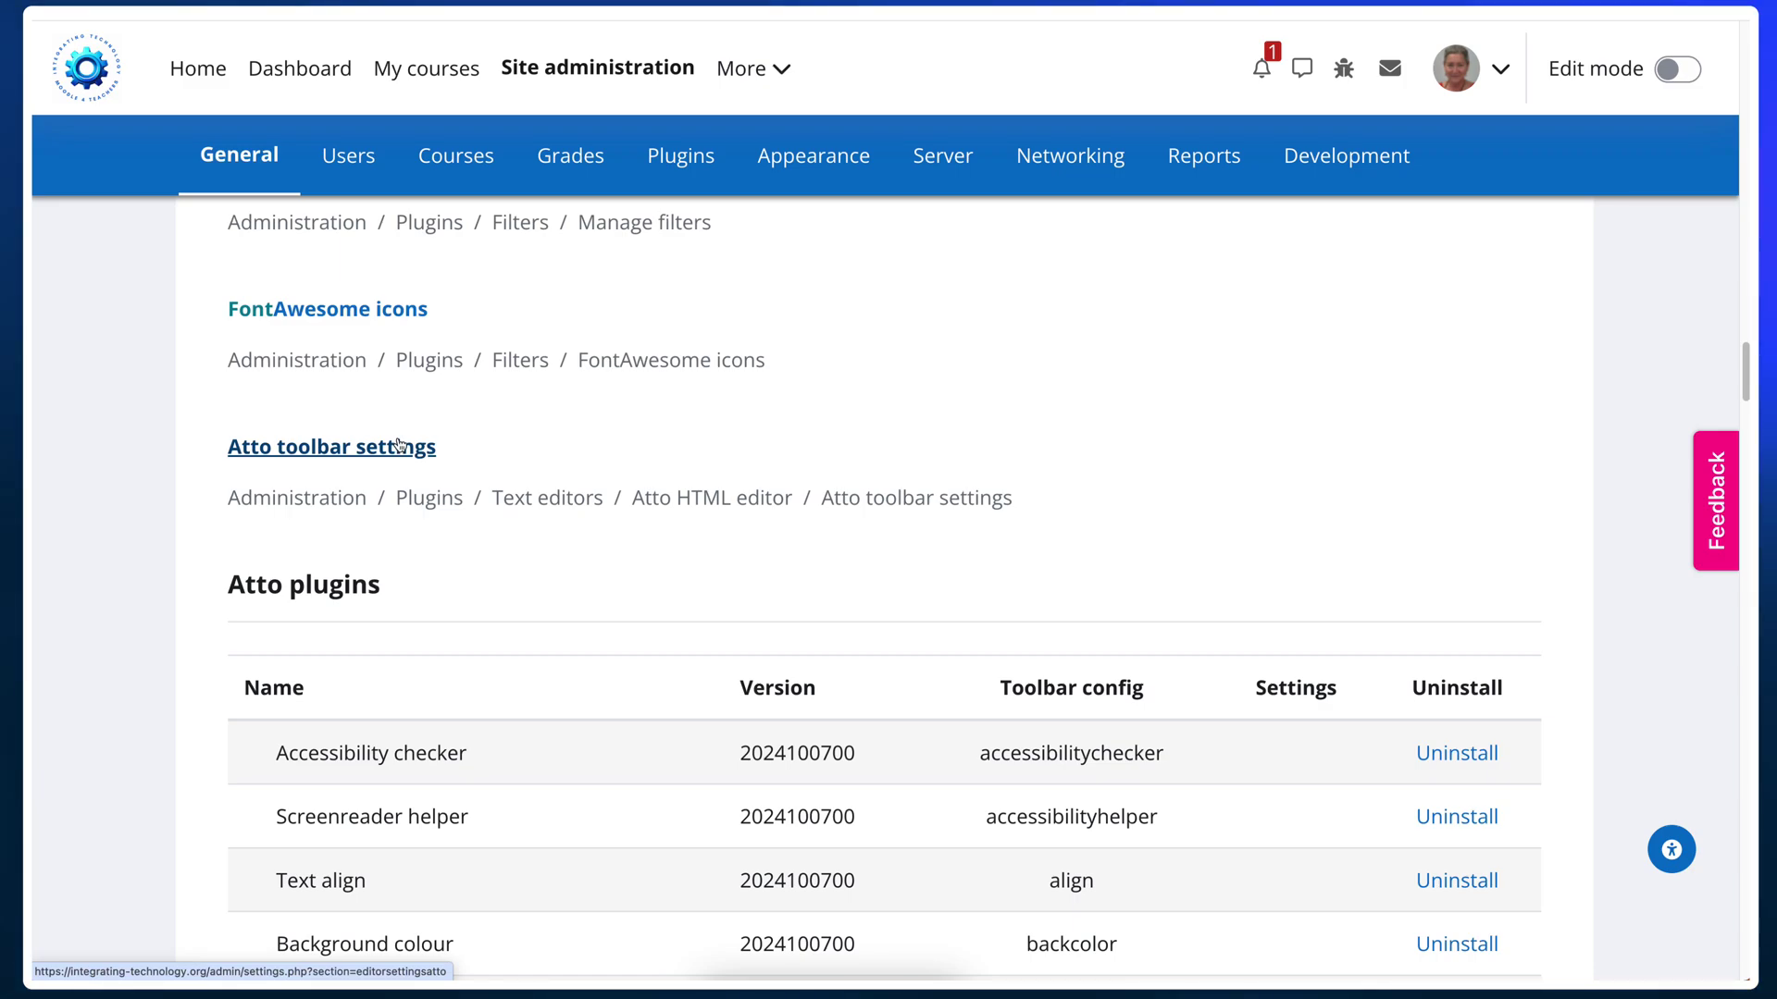
pyautogui.click(398, 446)
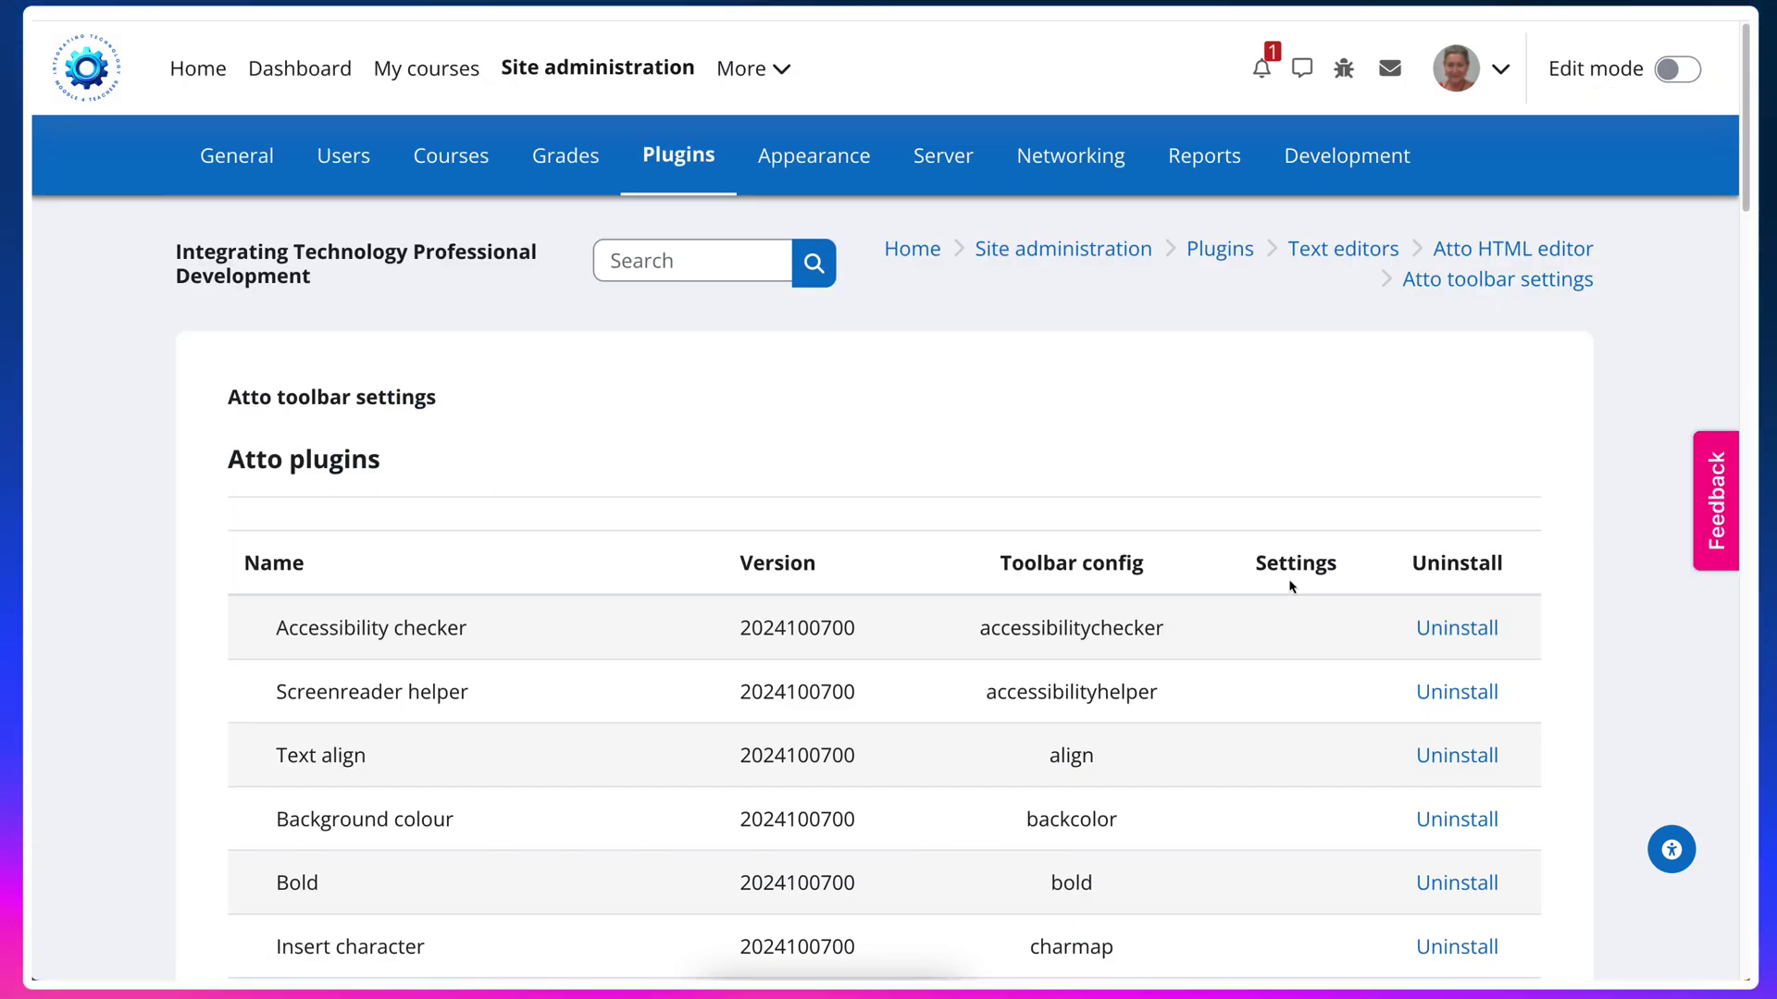
pyautogui.scroll(-10, 1291, 586)
pyautogui.click(1298, 583)
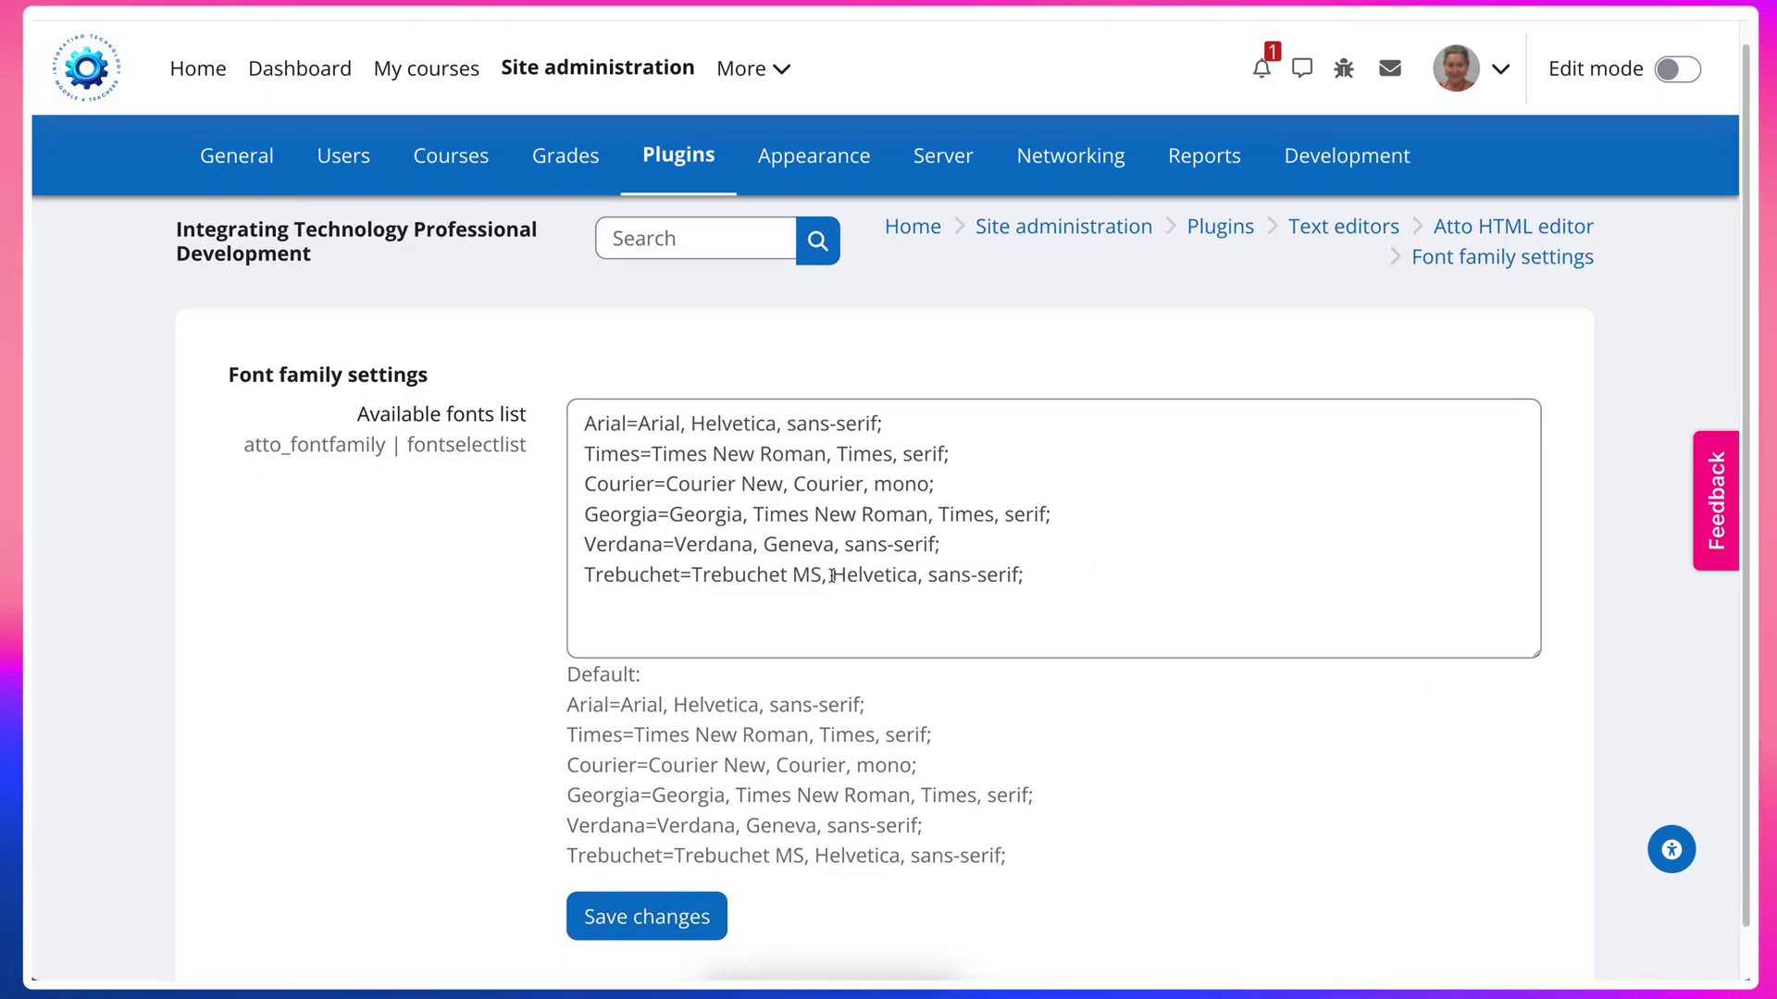
pyautogui.scroll(-1, 631, 641)
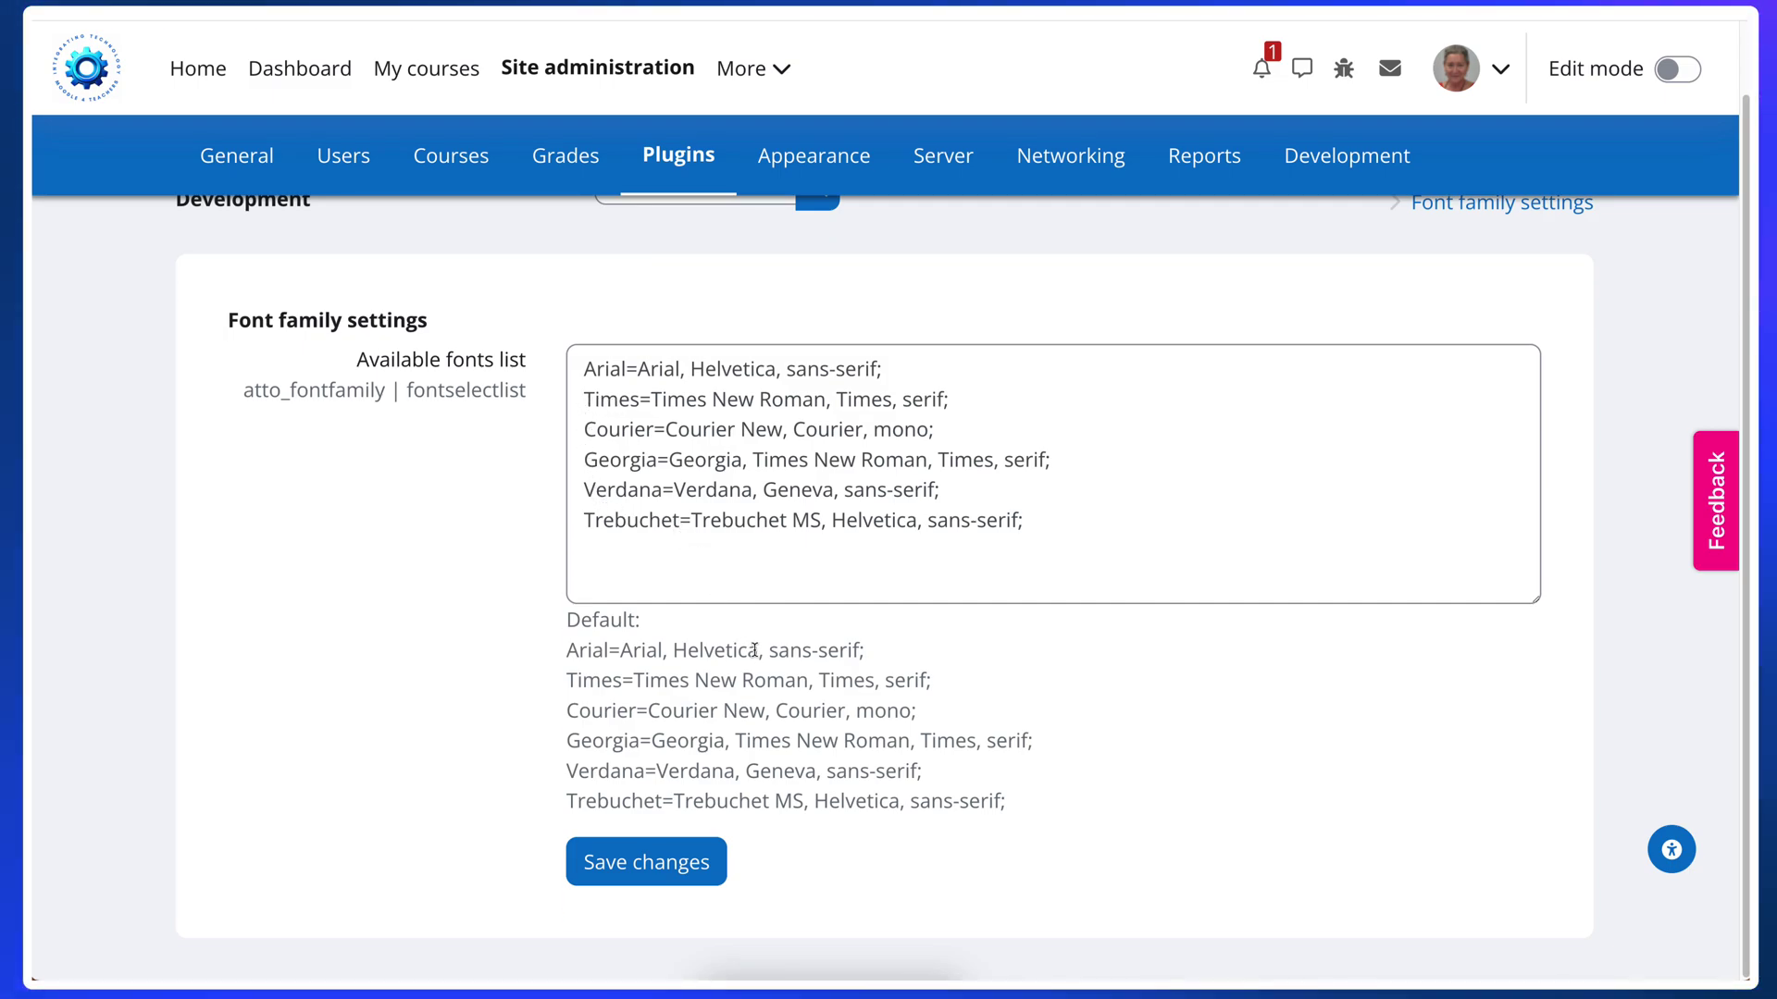
pyautogui.scroll(2, 595, 481)
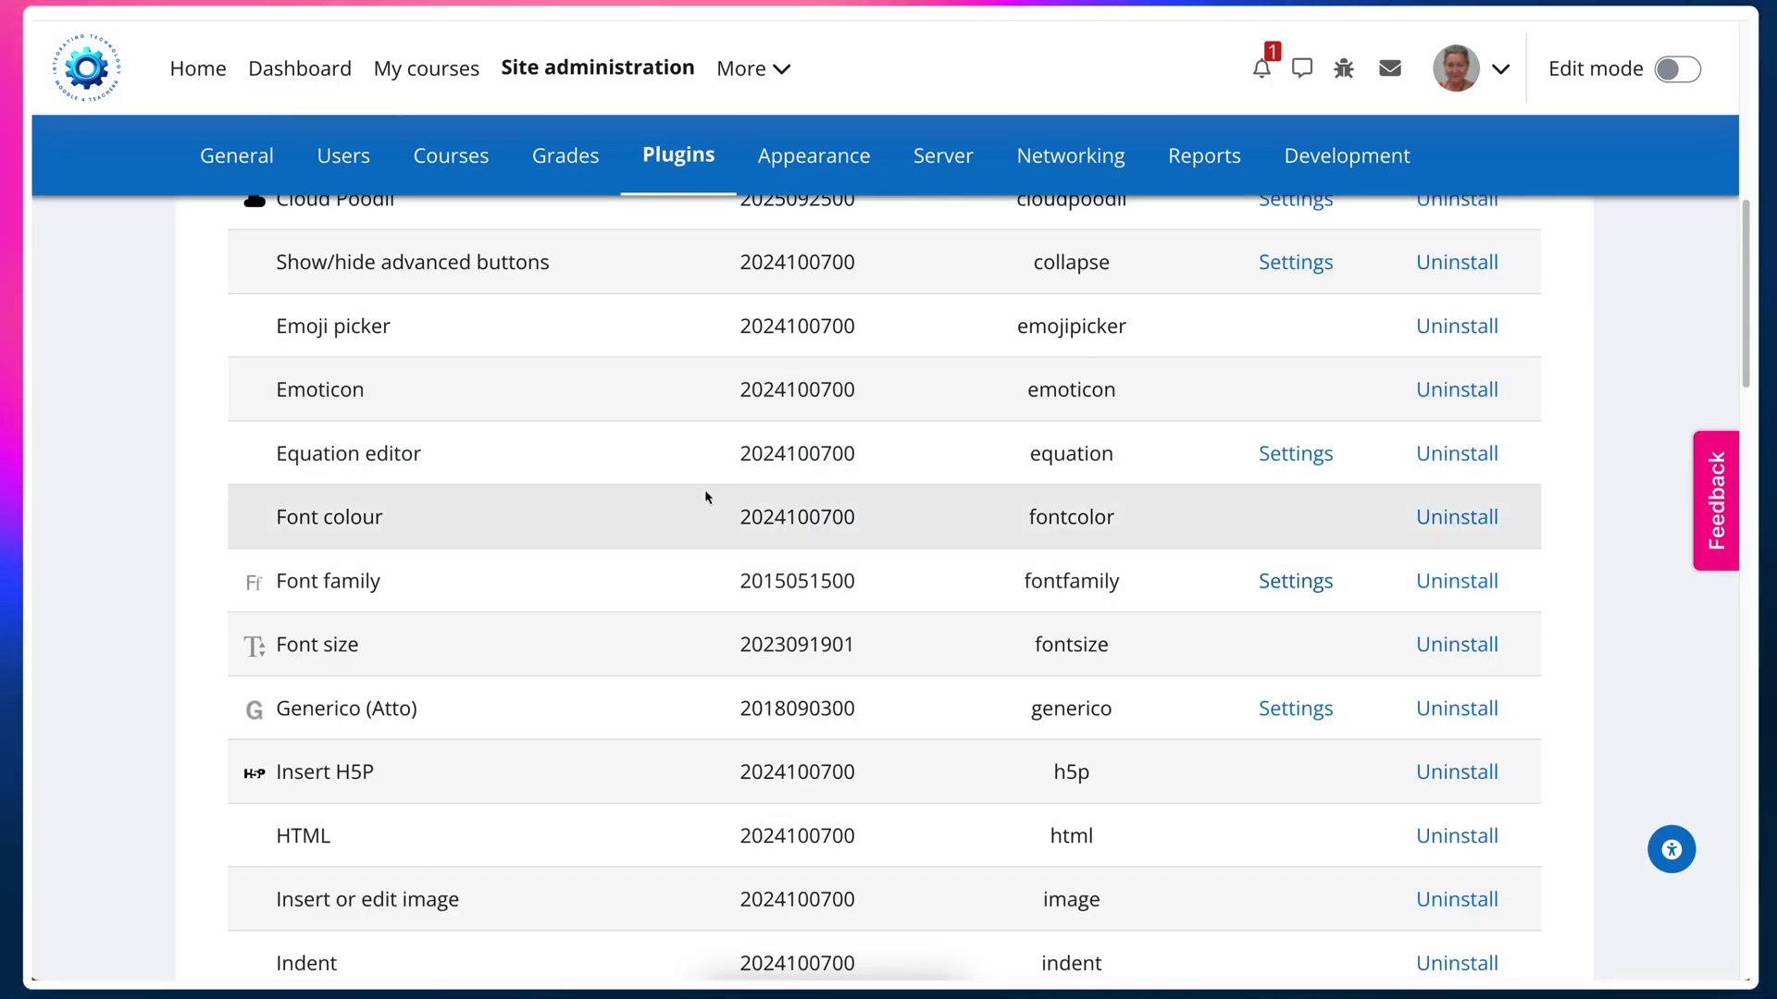
# Scroll up the search results to the Language settings link and open it.
pyautogui.scroll(3, 314, 352)
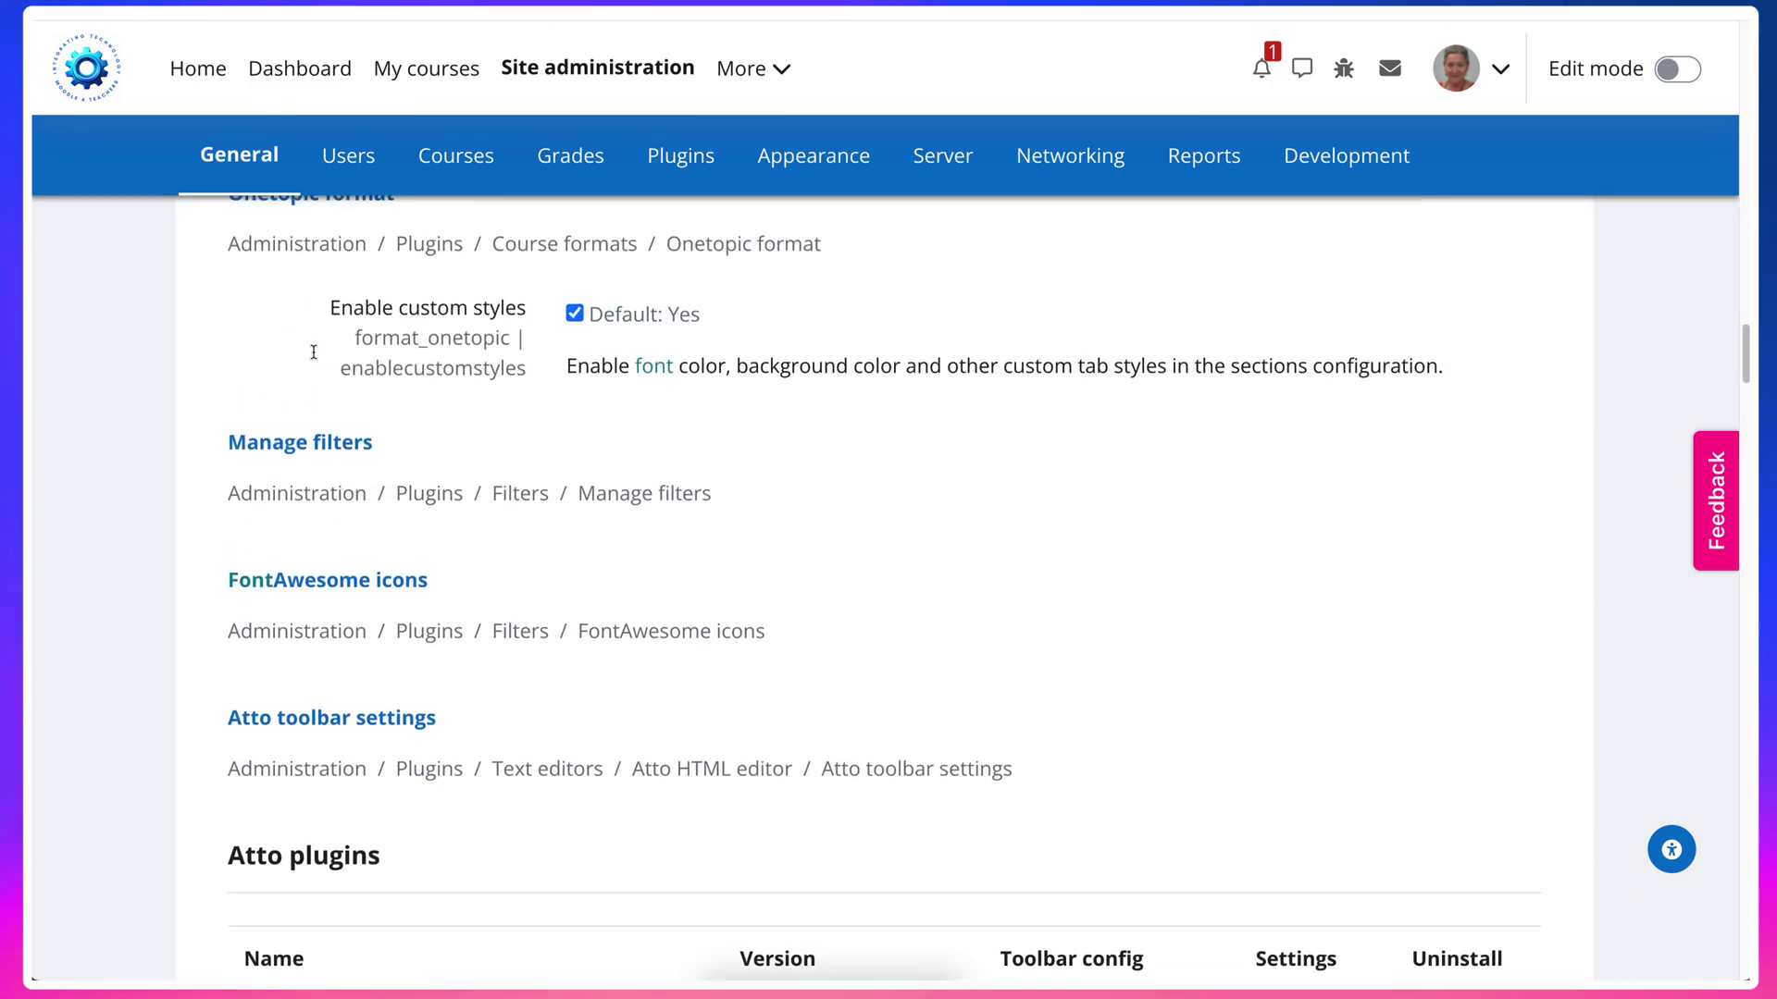
pyautogui.scroll(1, 315, 360)
pyautogui.scroll(6, 314, 360)
pyautogui.scroll(4, 315, 360)
pyautogui.scroll(5, 314, 360)
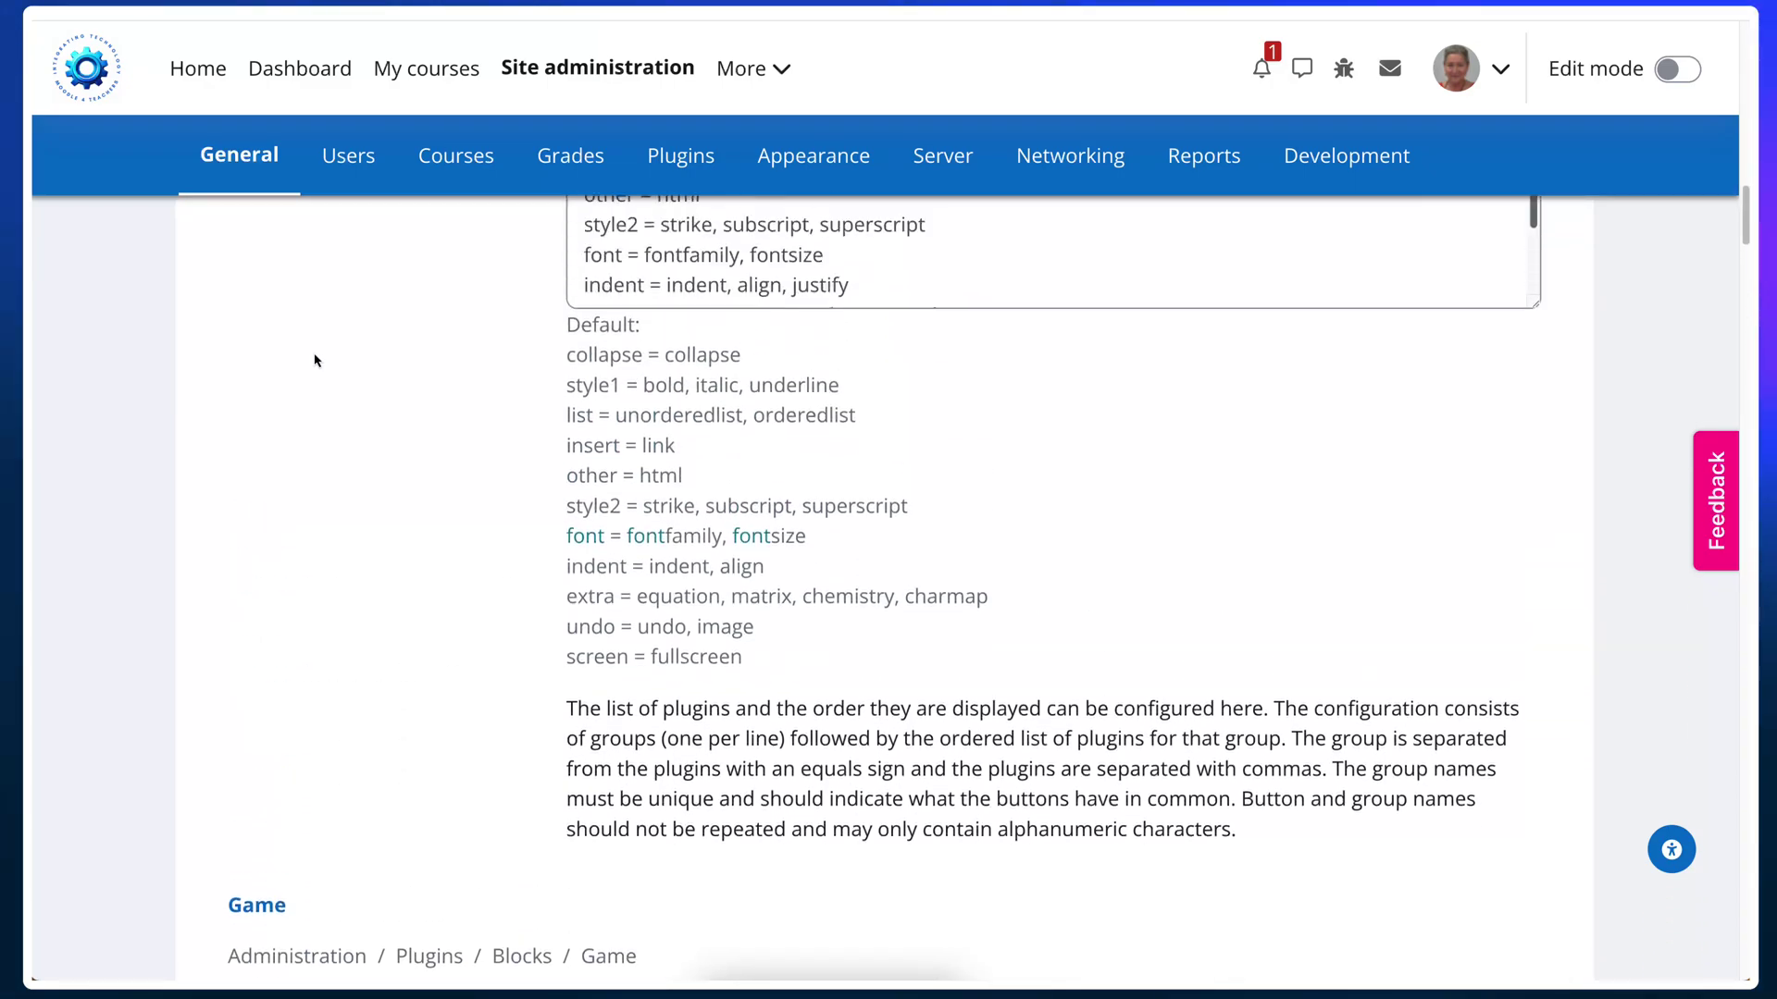
pyautogui.scroll(5, 315, 360)
pyautogui.scroll(5, 314, 360)
pyautogui.scroll(5, 315, 360)
pyautogui.scroll(1, 315, 360)
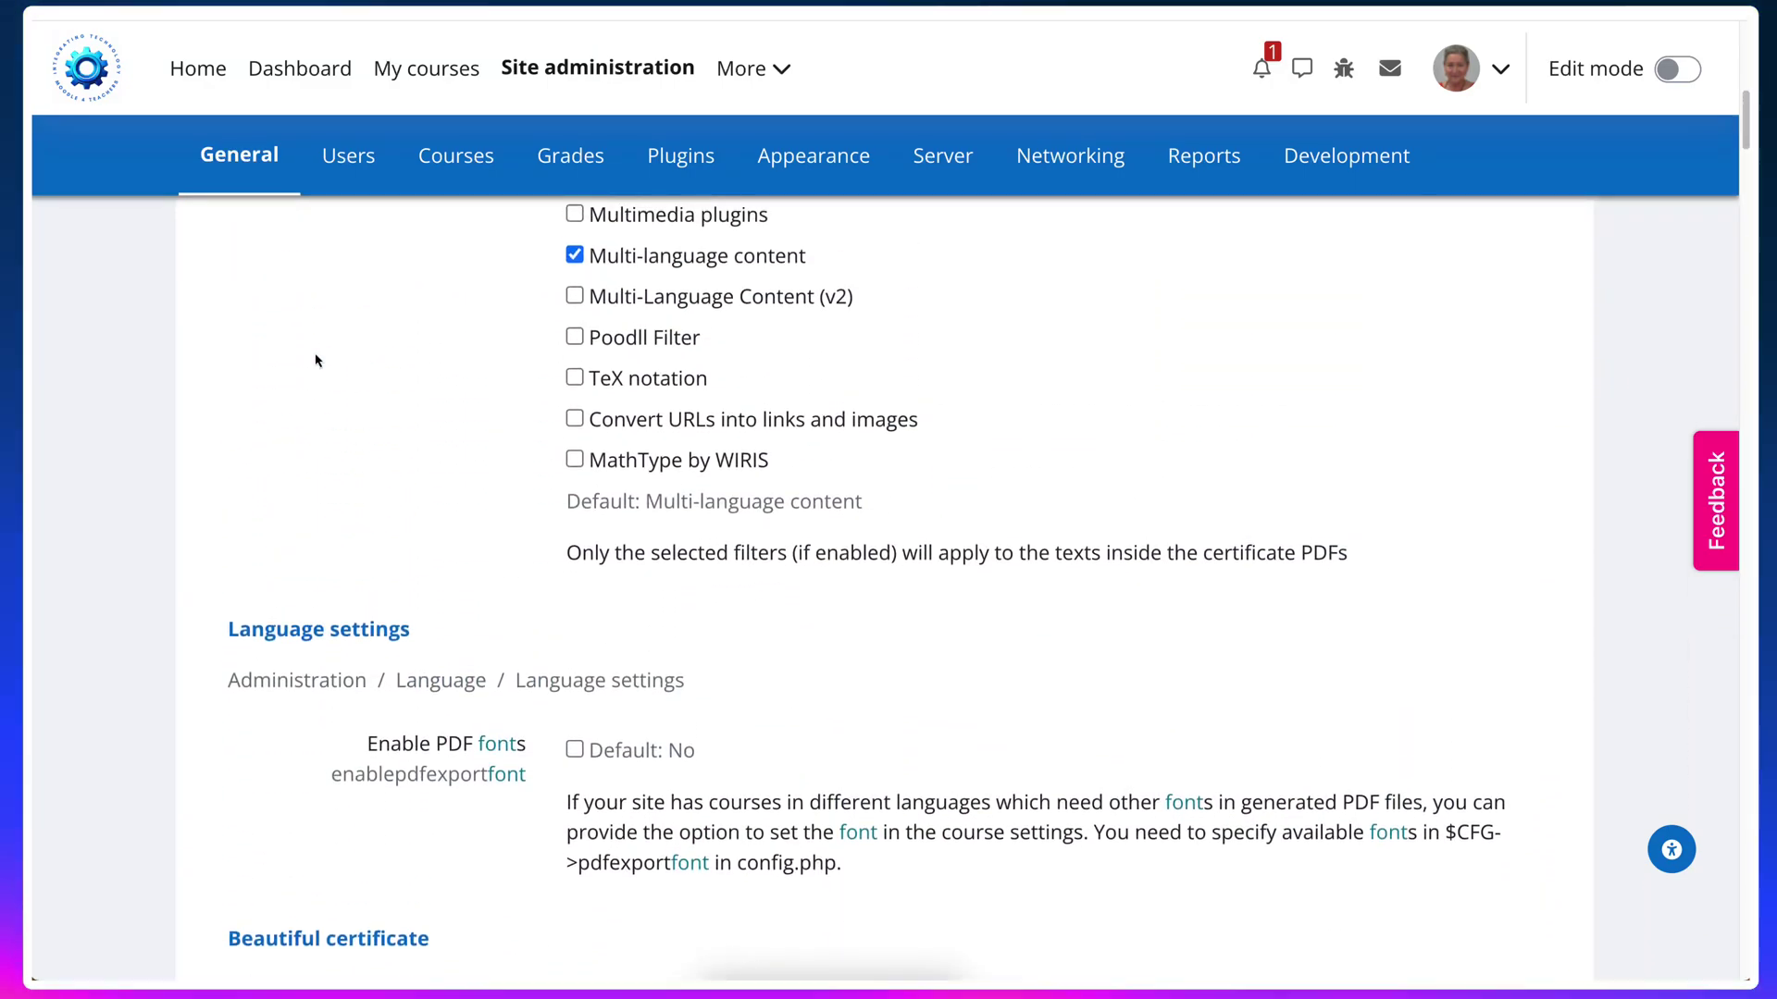
pyautogui.click(336, 639)
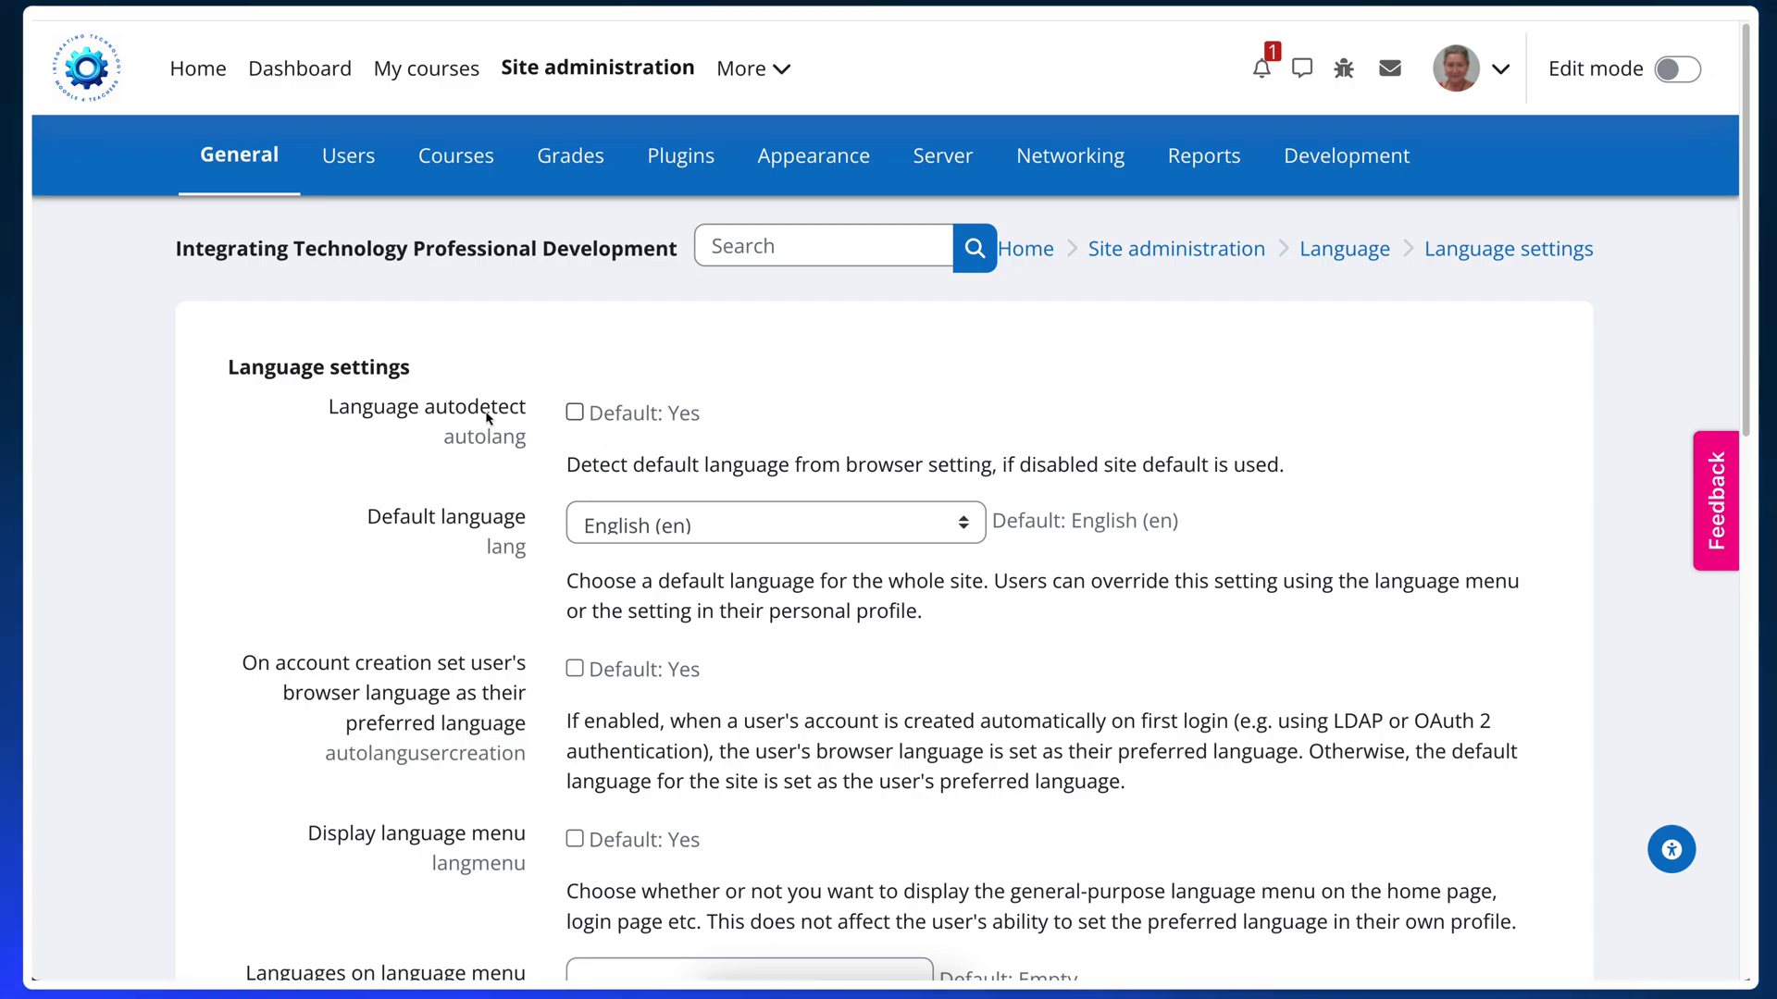
# Review the autodetect option and Default language list, leaving English (en) unchanged.
pyautogui.click(575, 413)
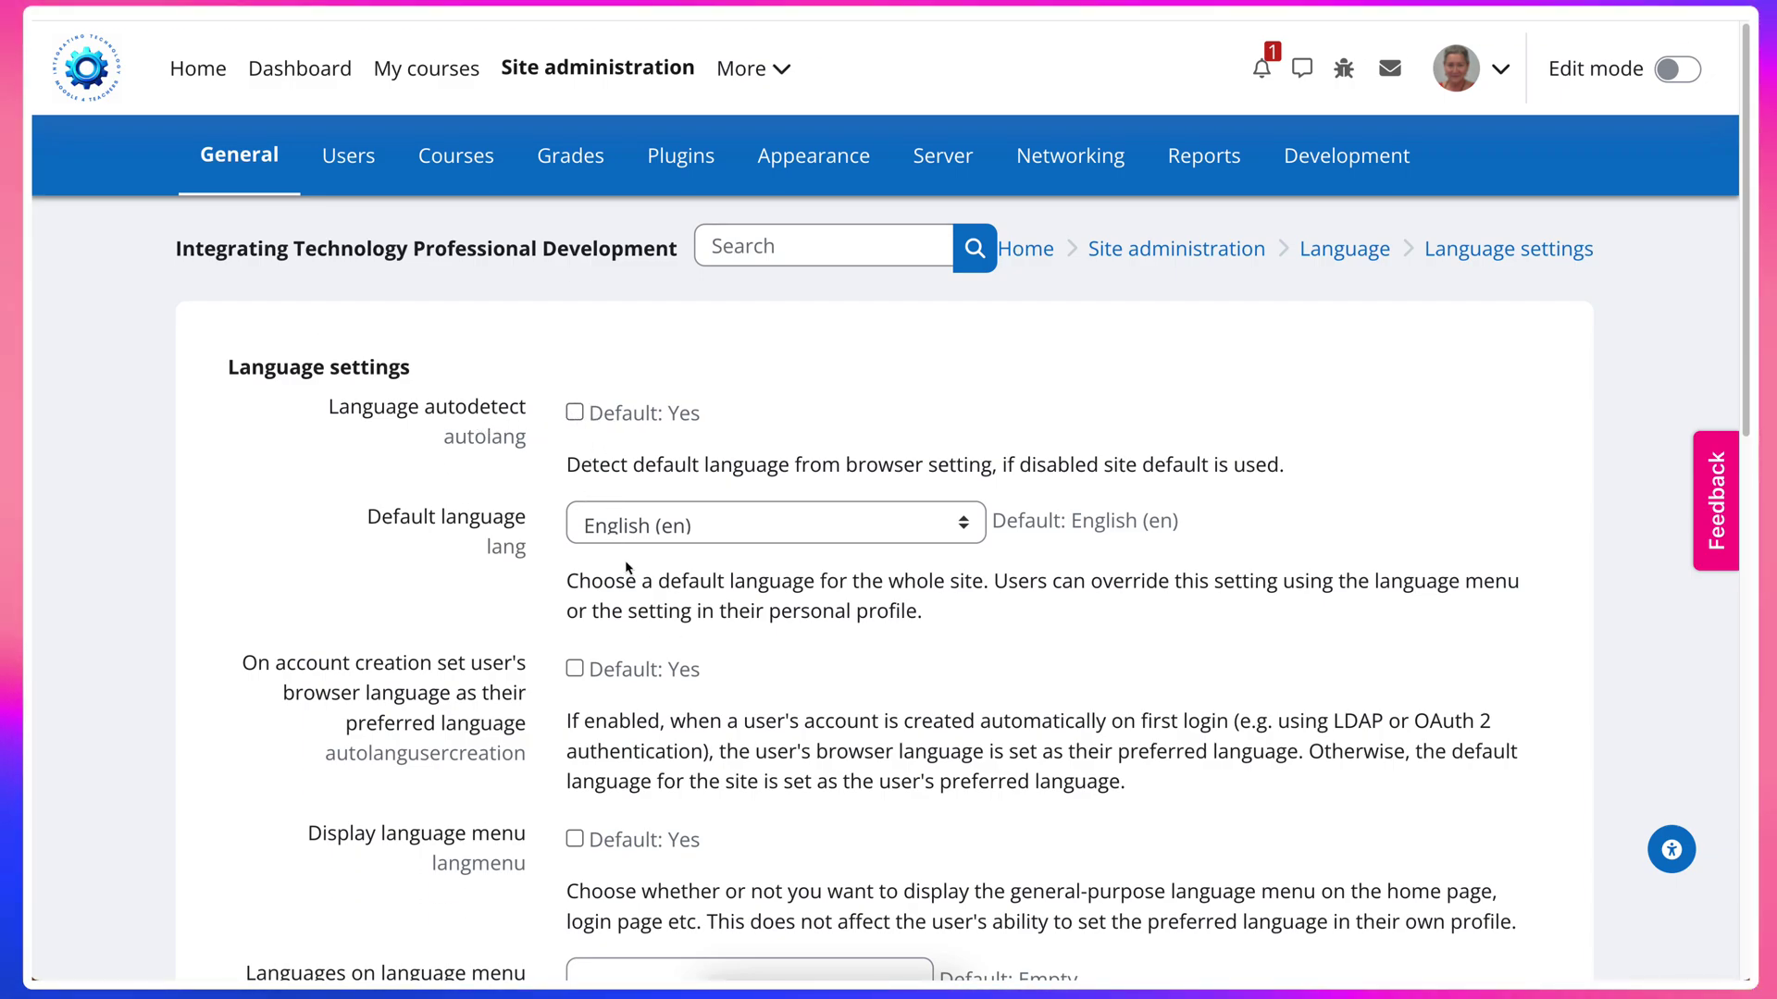
pyautogui.click(974, 529)
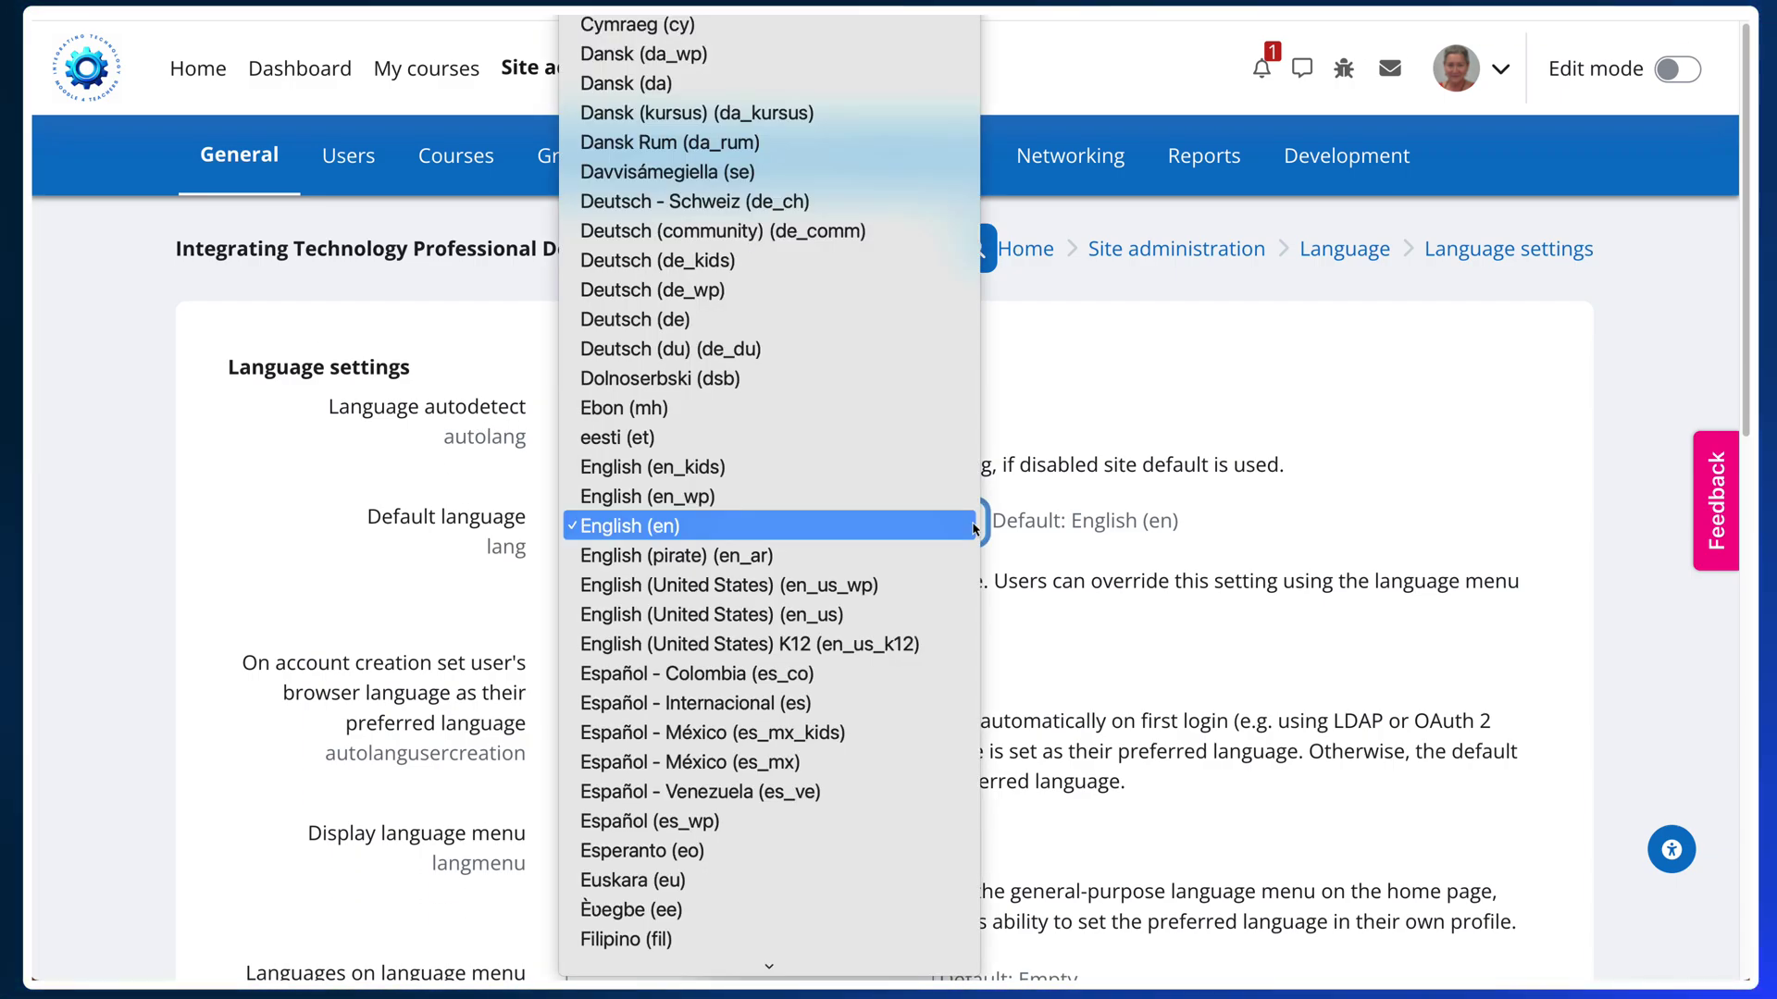
pyautogui.click(1295, 509)
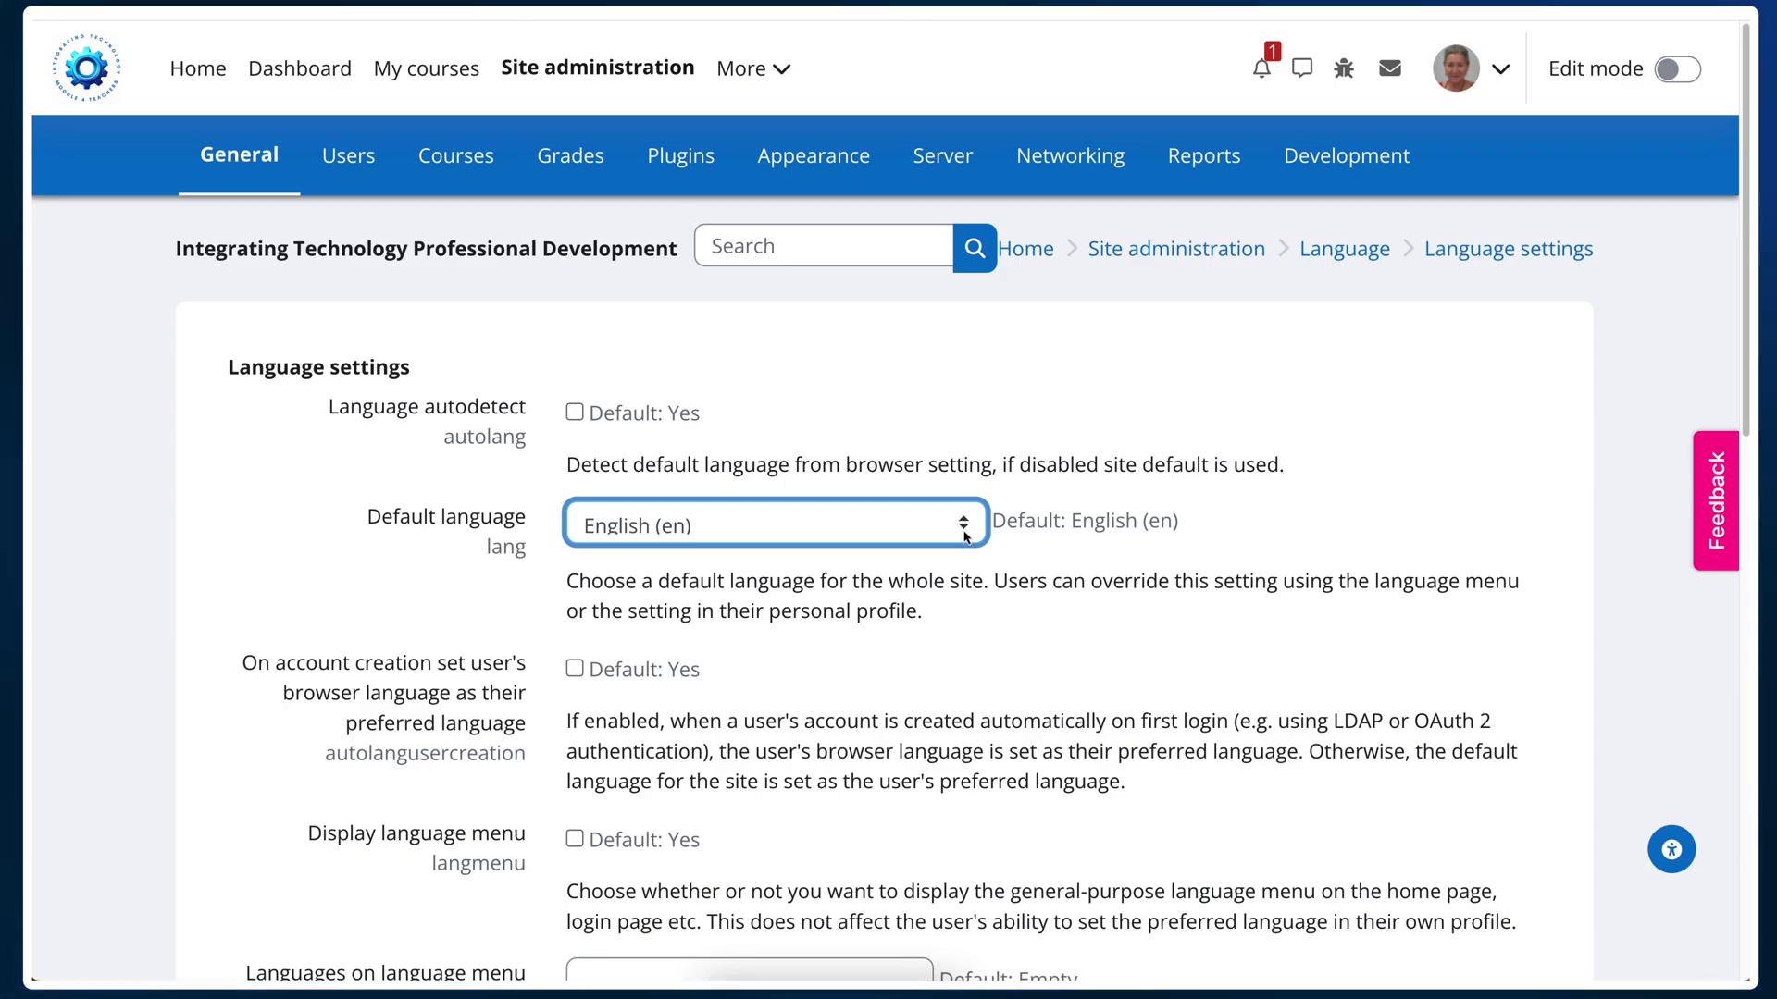
pyautogui.scroll(-5, 785, 645)
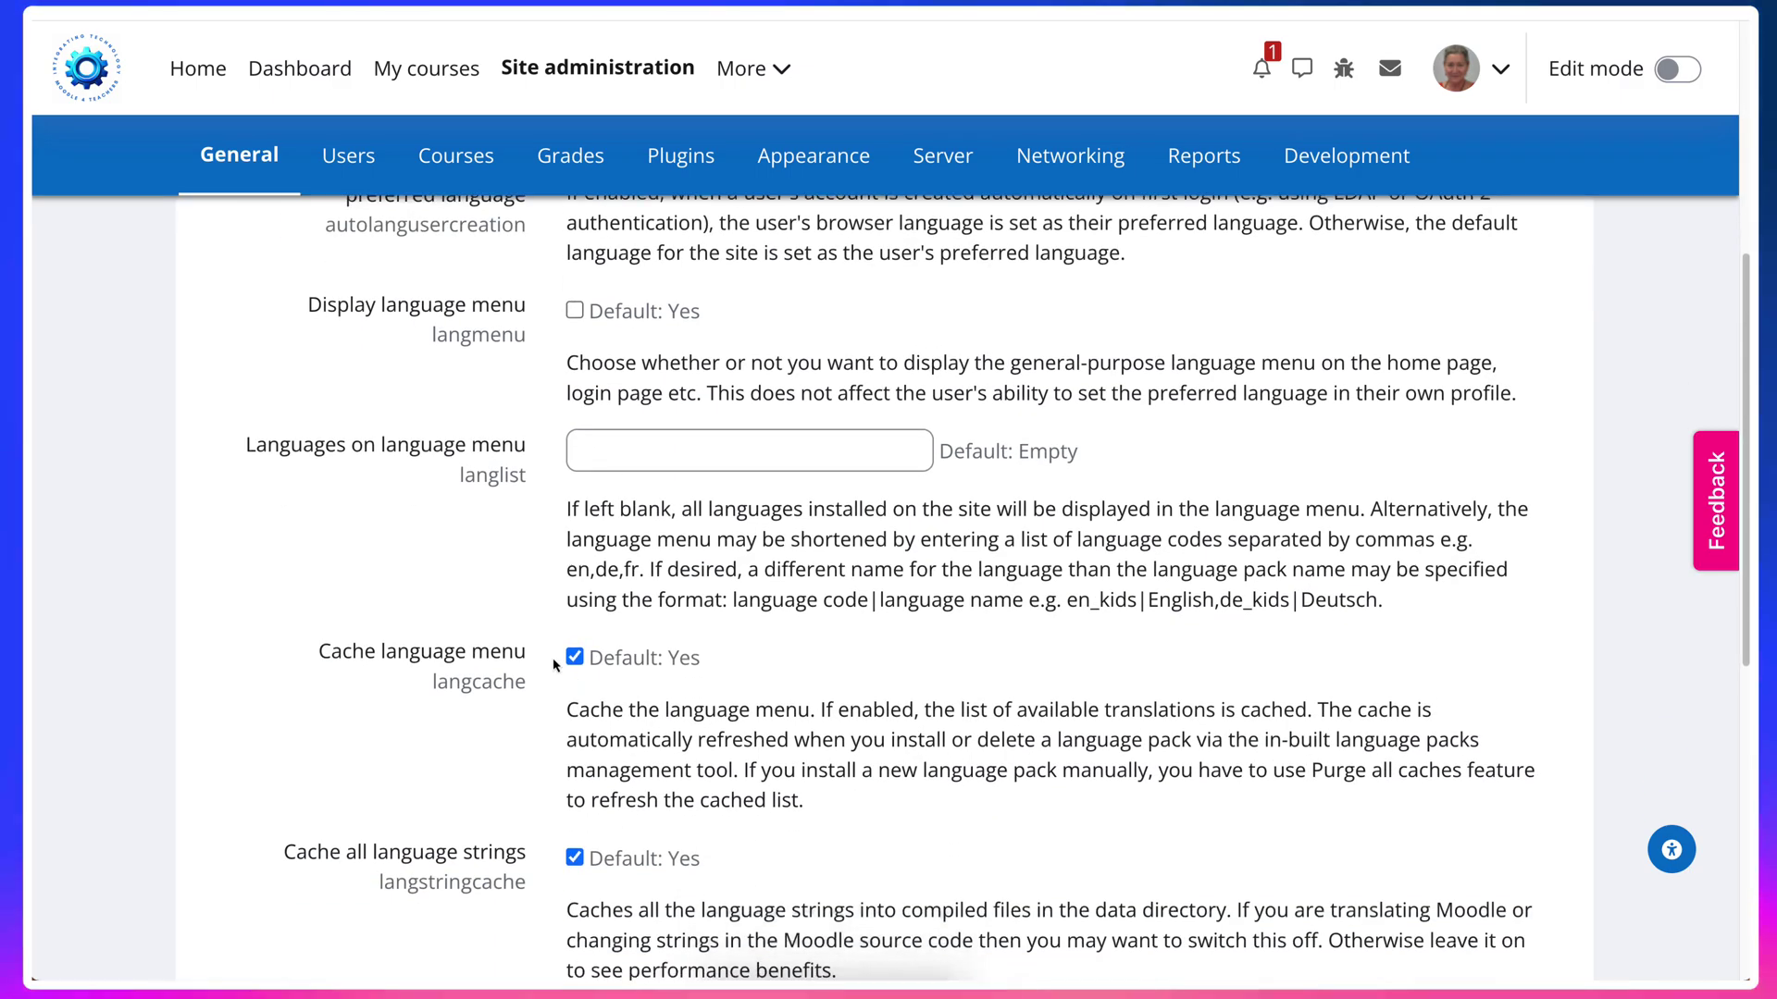
pyautogui.scroll(-1, 721, 647)
pyautogui.scroll(-2, 630, 657)
pyautogui.scroll(-1, 555, 665)
pyautogui.scroll(-2, 553, 664)
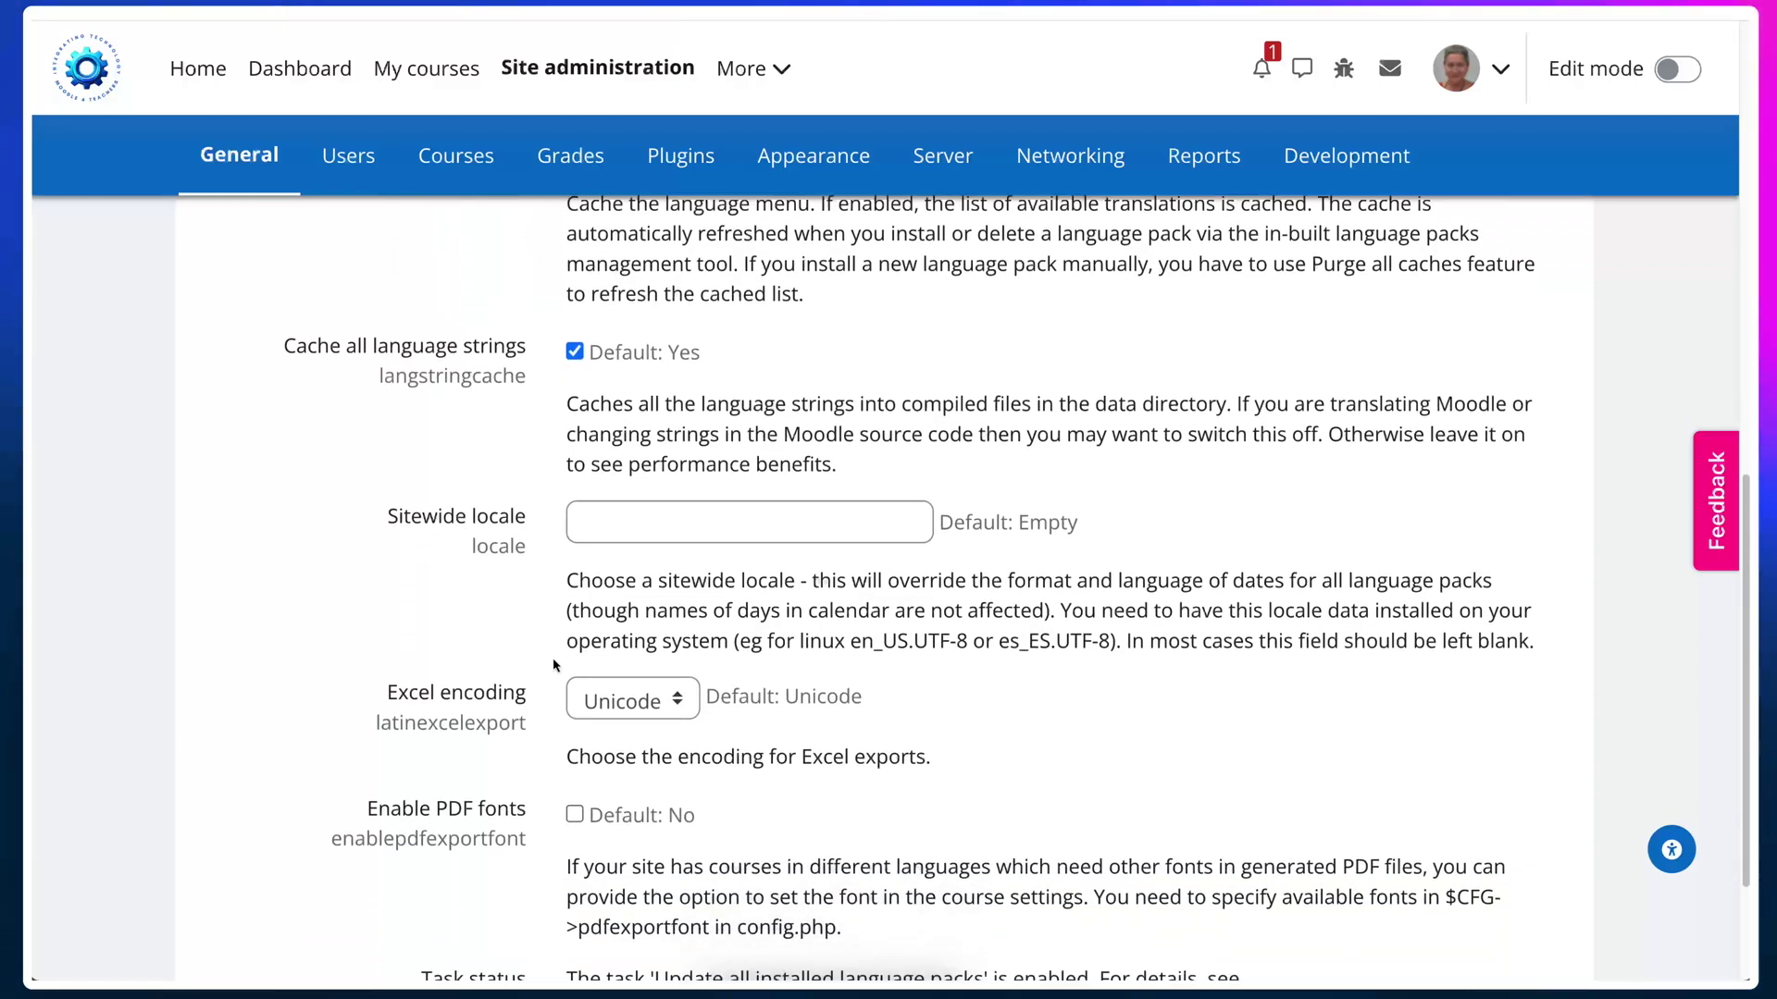
pyautogui.scroll(-2, 553, 665)
pyautogui.scroll(1, 565, 648)
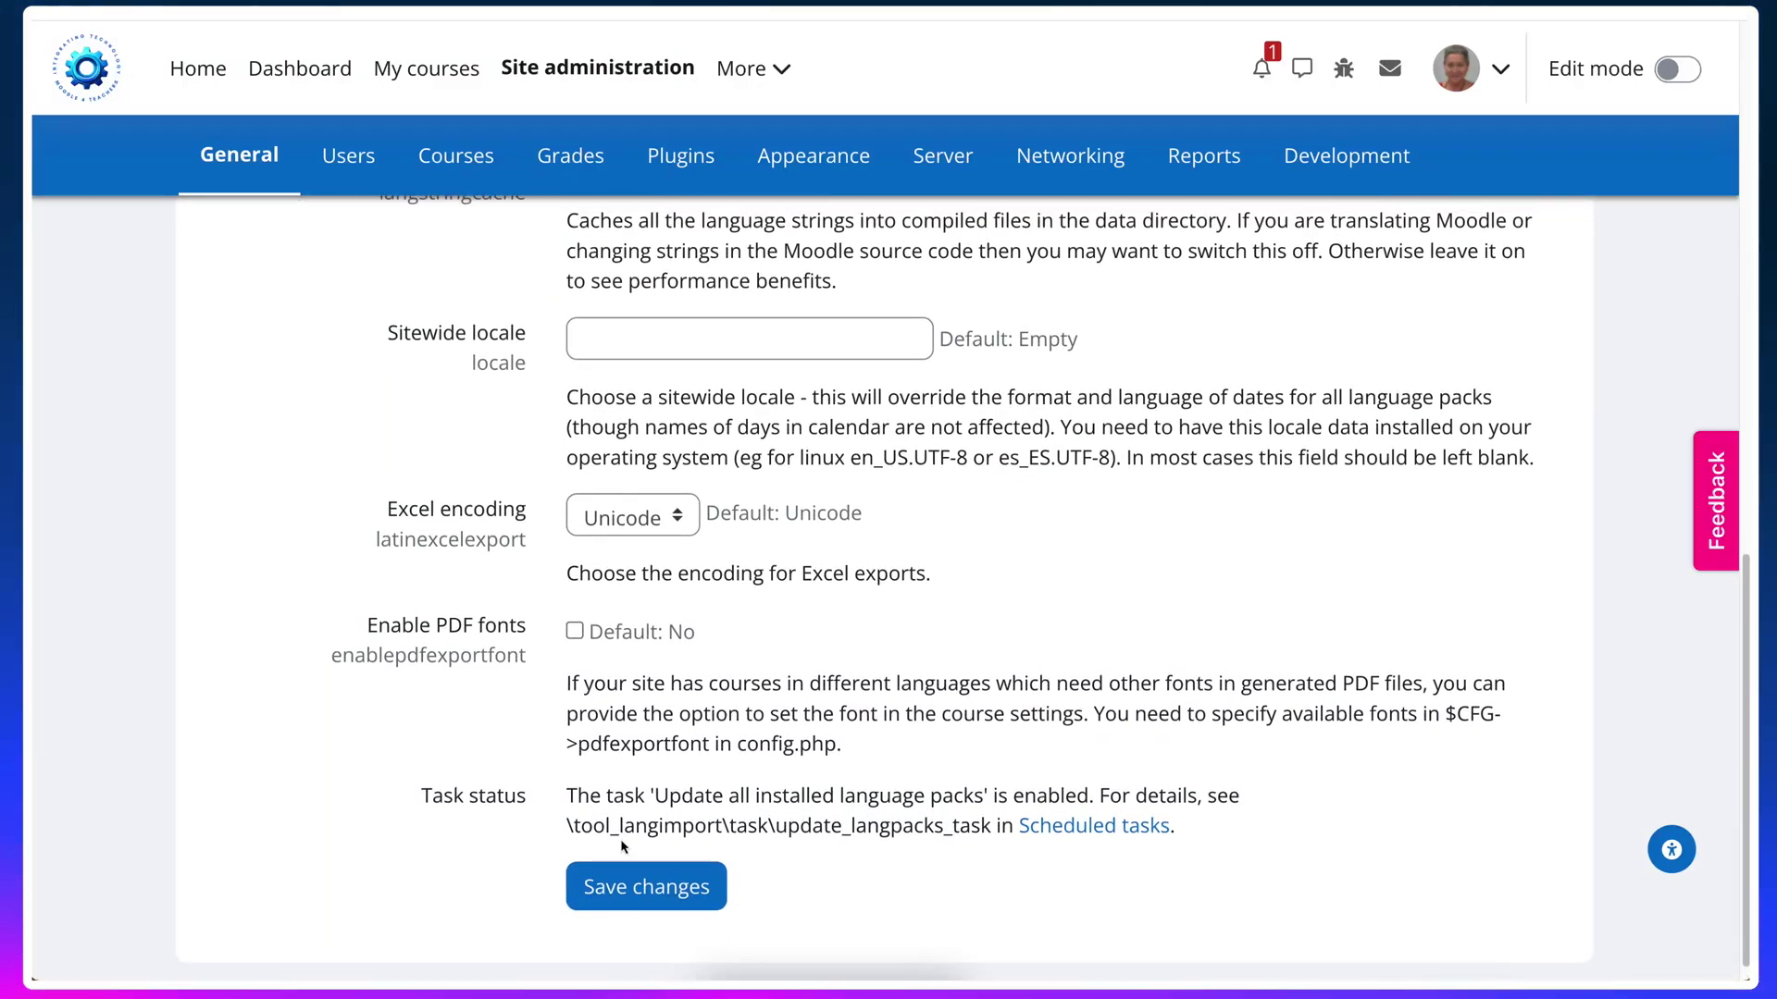
pyautogui.scroll(10, 701, 625)
pyautogui.scroll(2, 708, 618)
pyautogui.scroll(1, 708, 618)
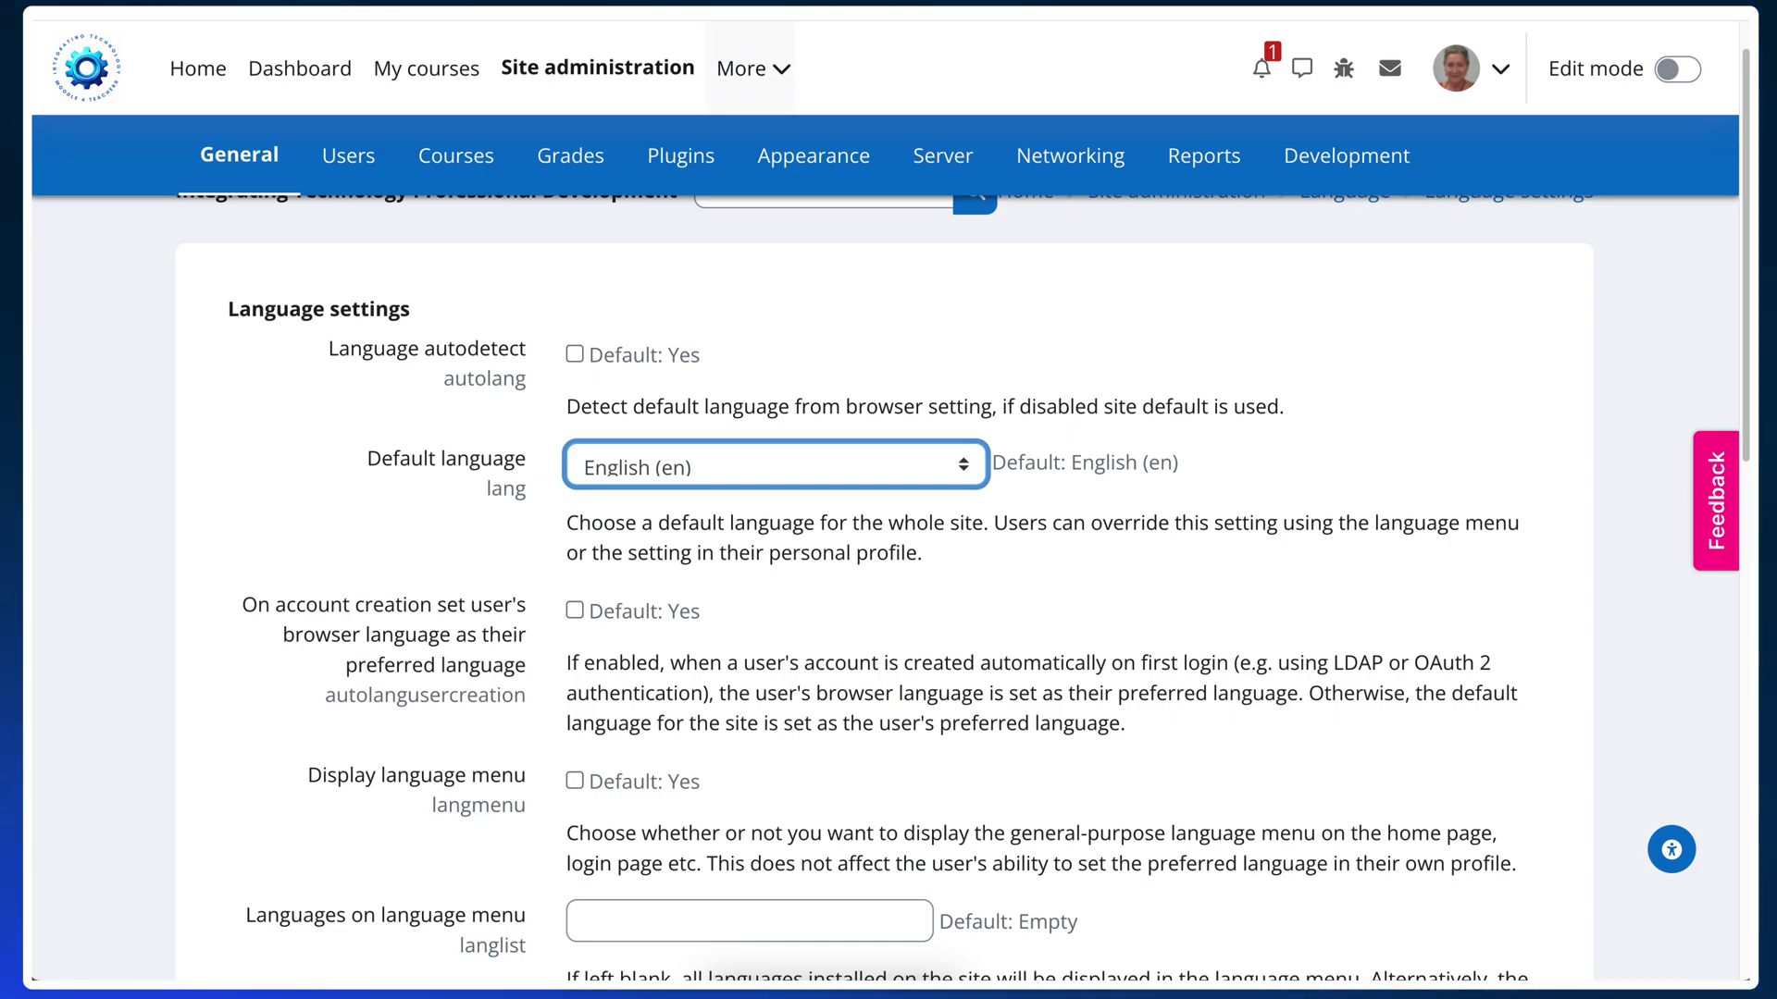
pyautogui.click(1518, 2)
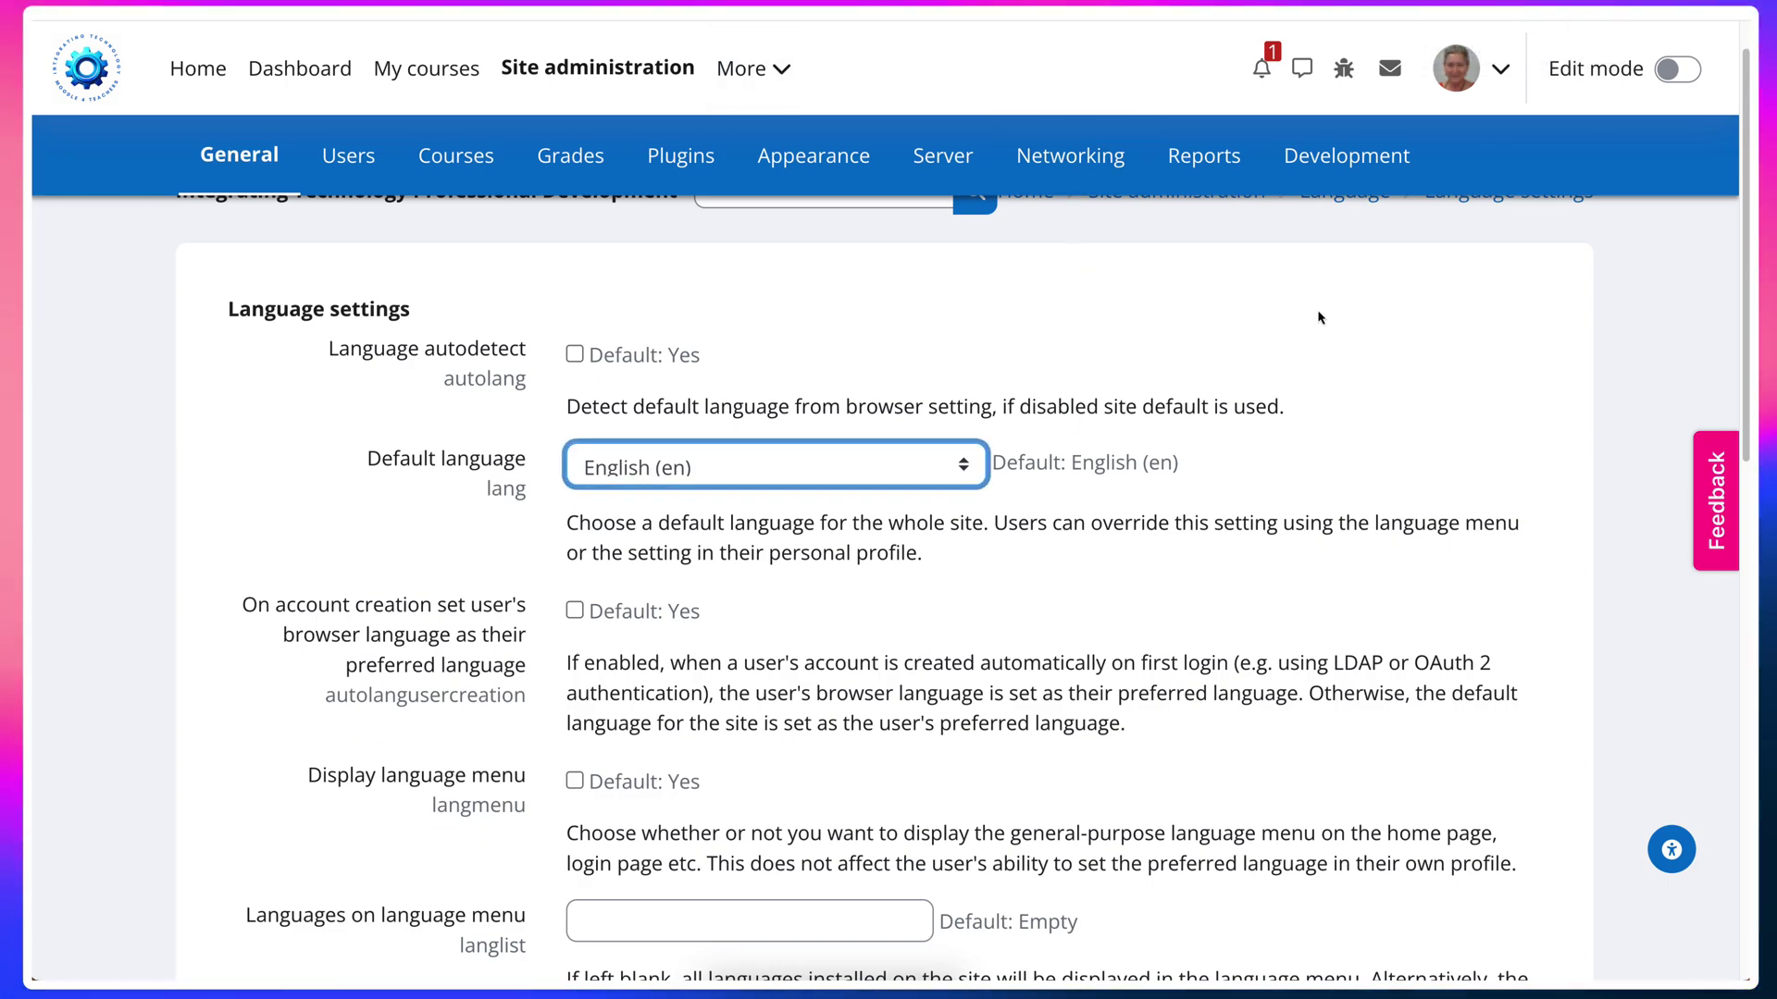
pyautogui.scroll(1, 842, 301)
# Paste the Tamil font description into the admin search, copy 'Mukta Malar', then clear it.
pyautogui.click(813, 246)
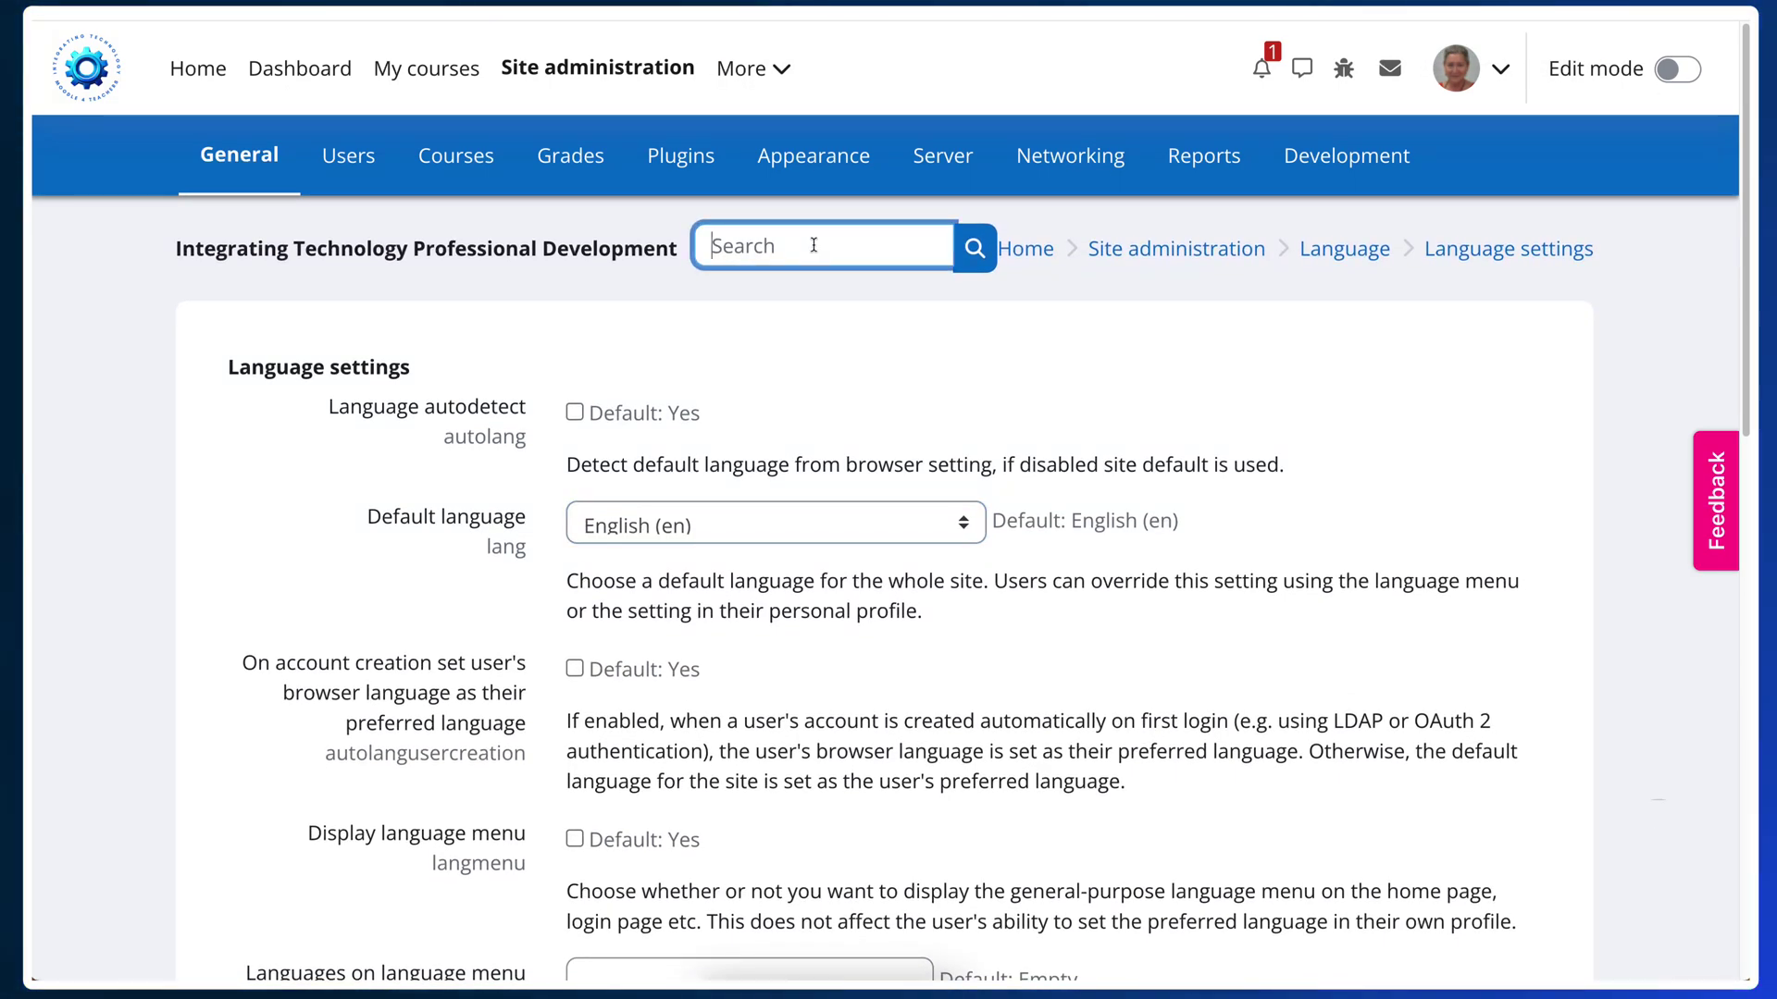
pyautogui.hotkey('ctrl', 'v')
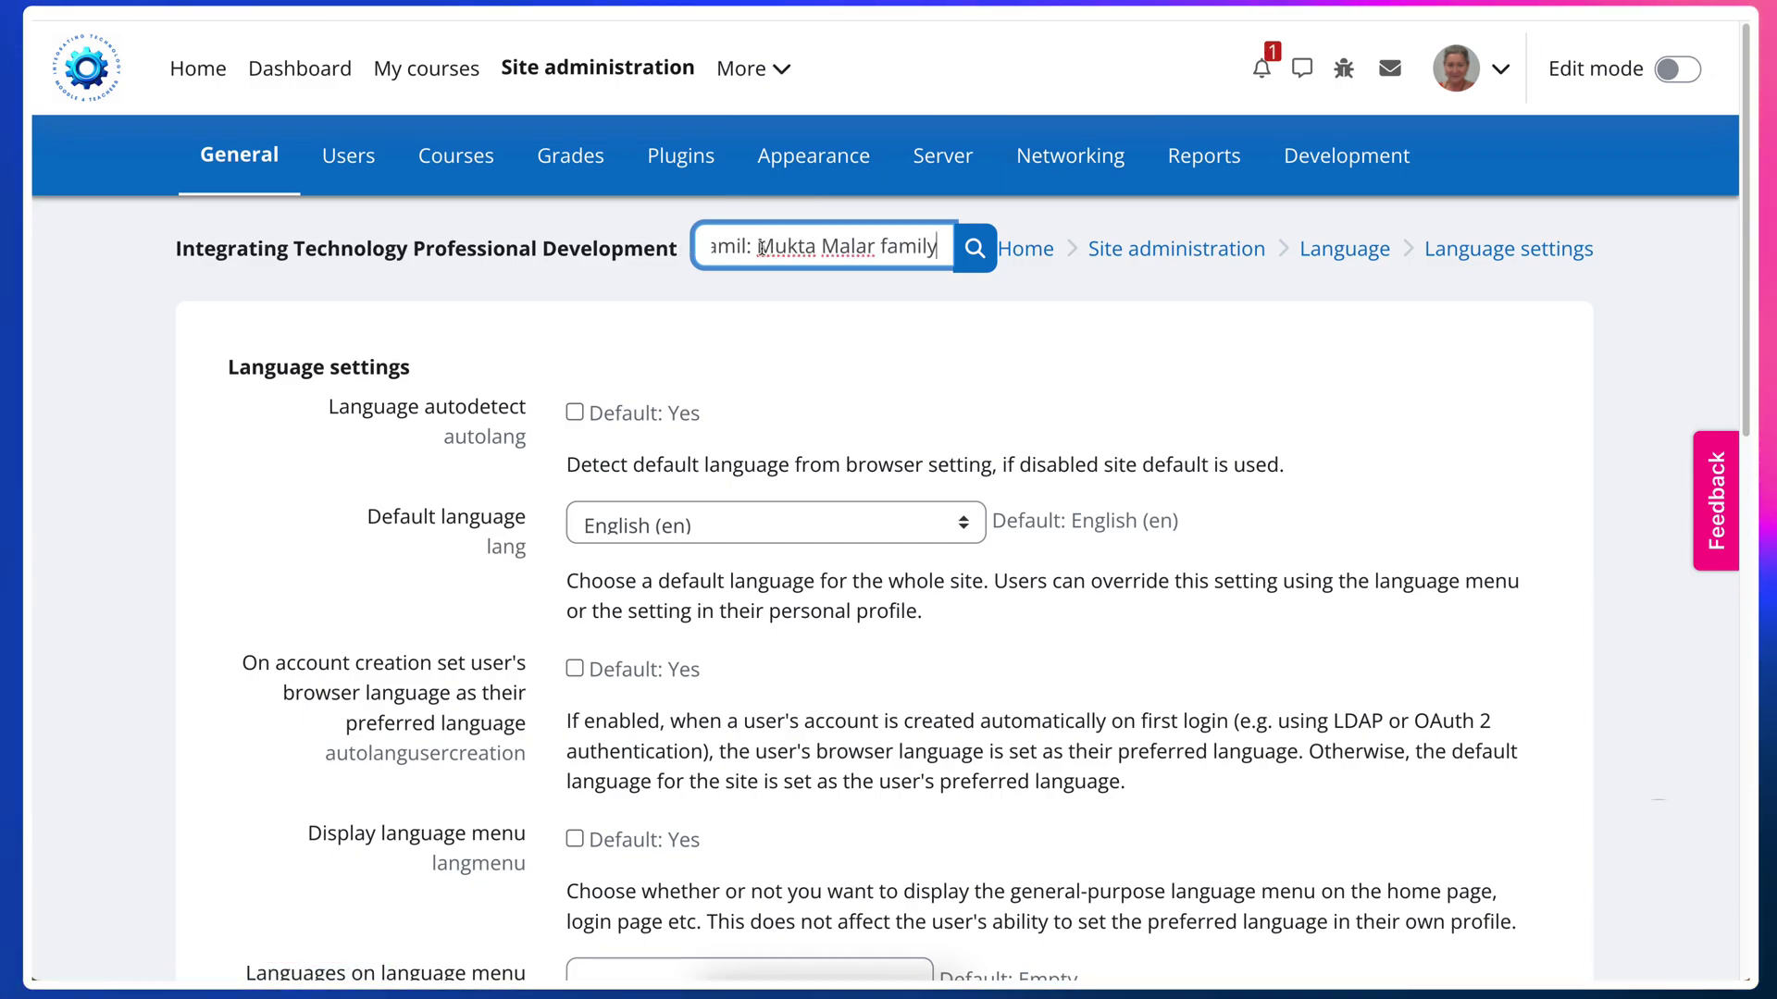
pyautogui.moveTo(761, 246); pyautogui.dragTo(868, 248)
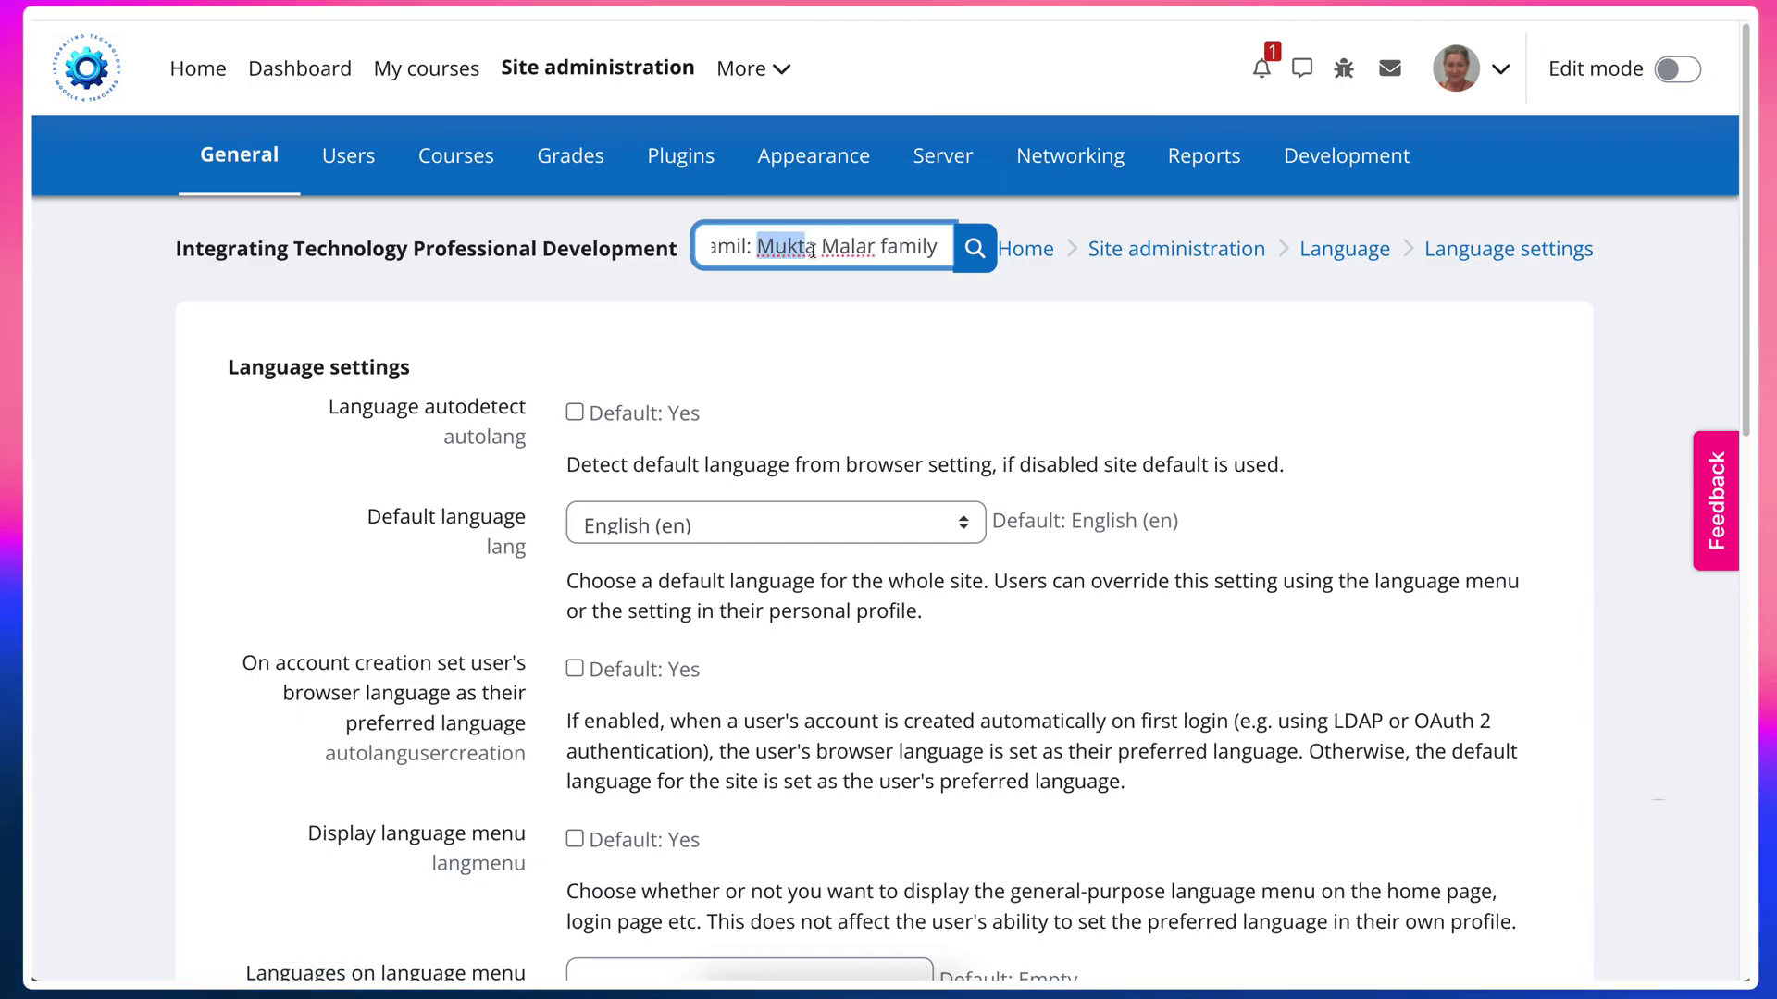
pyautogui.rightClick(868, 251)
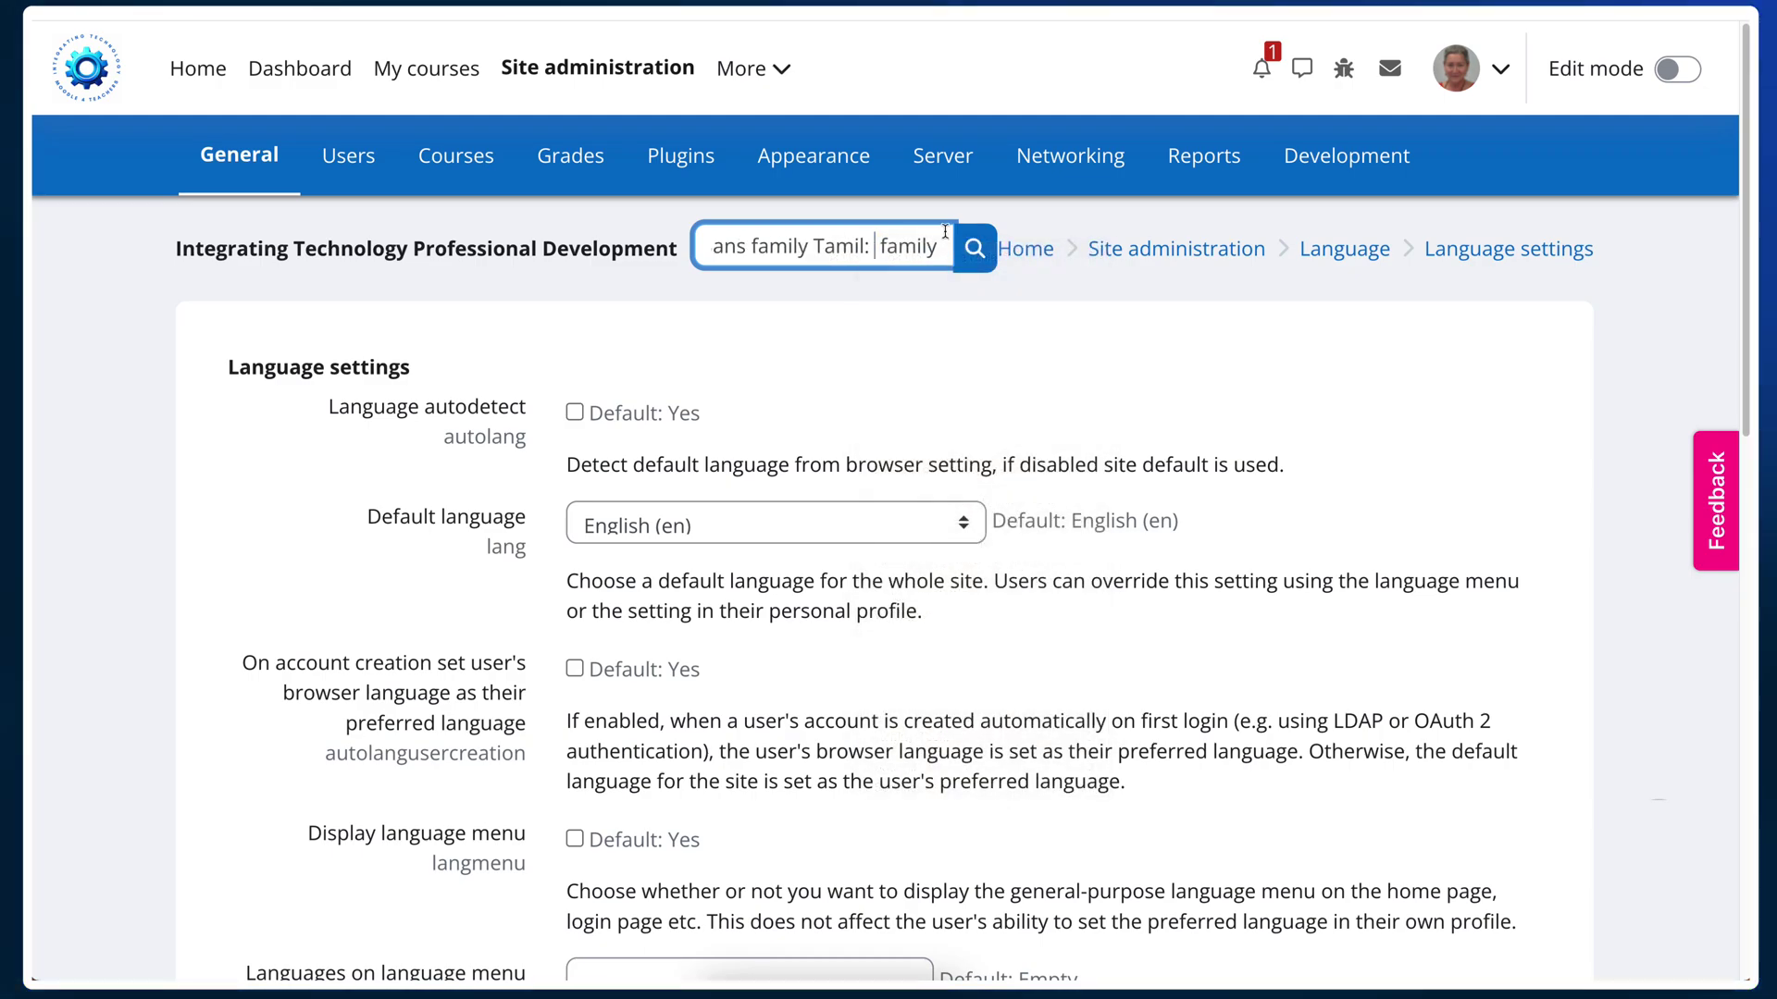
pyautogui.hotkey('ctrl', 'a')
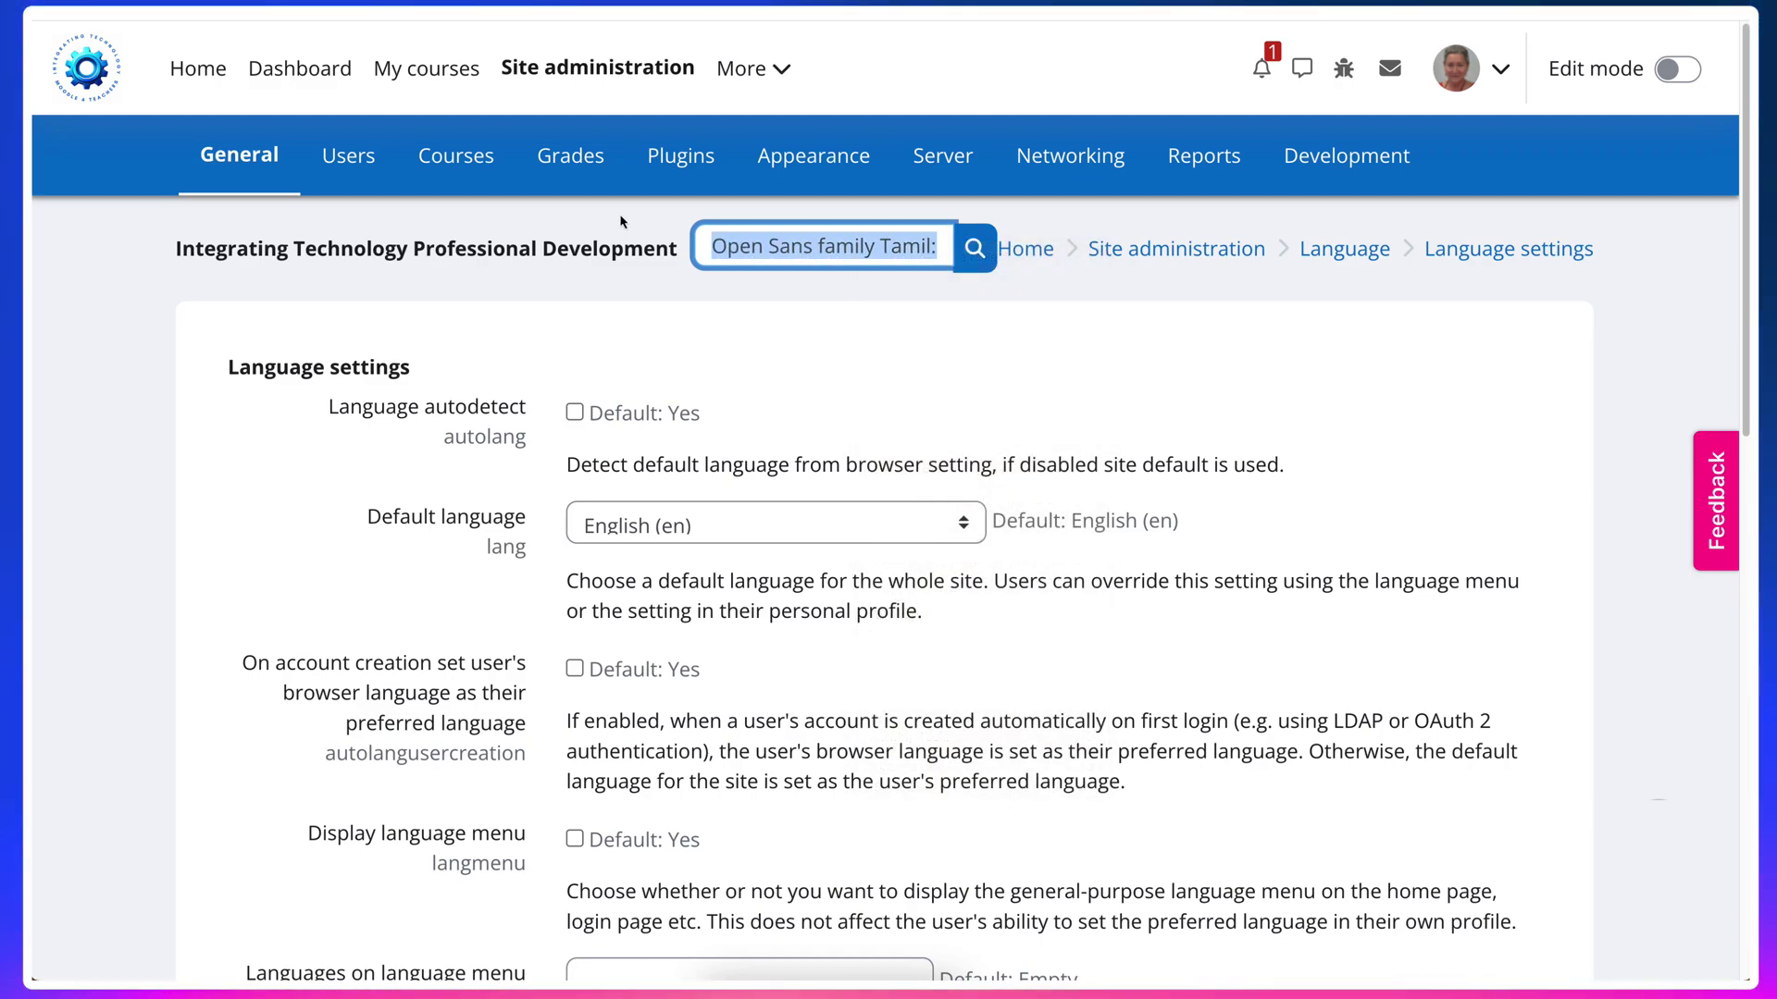
pyautogui.press('BackSpace')
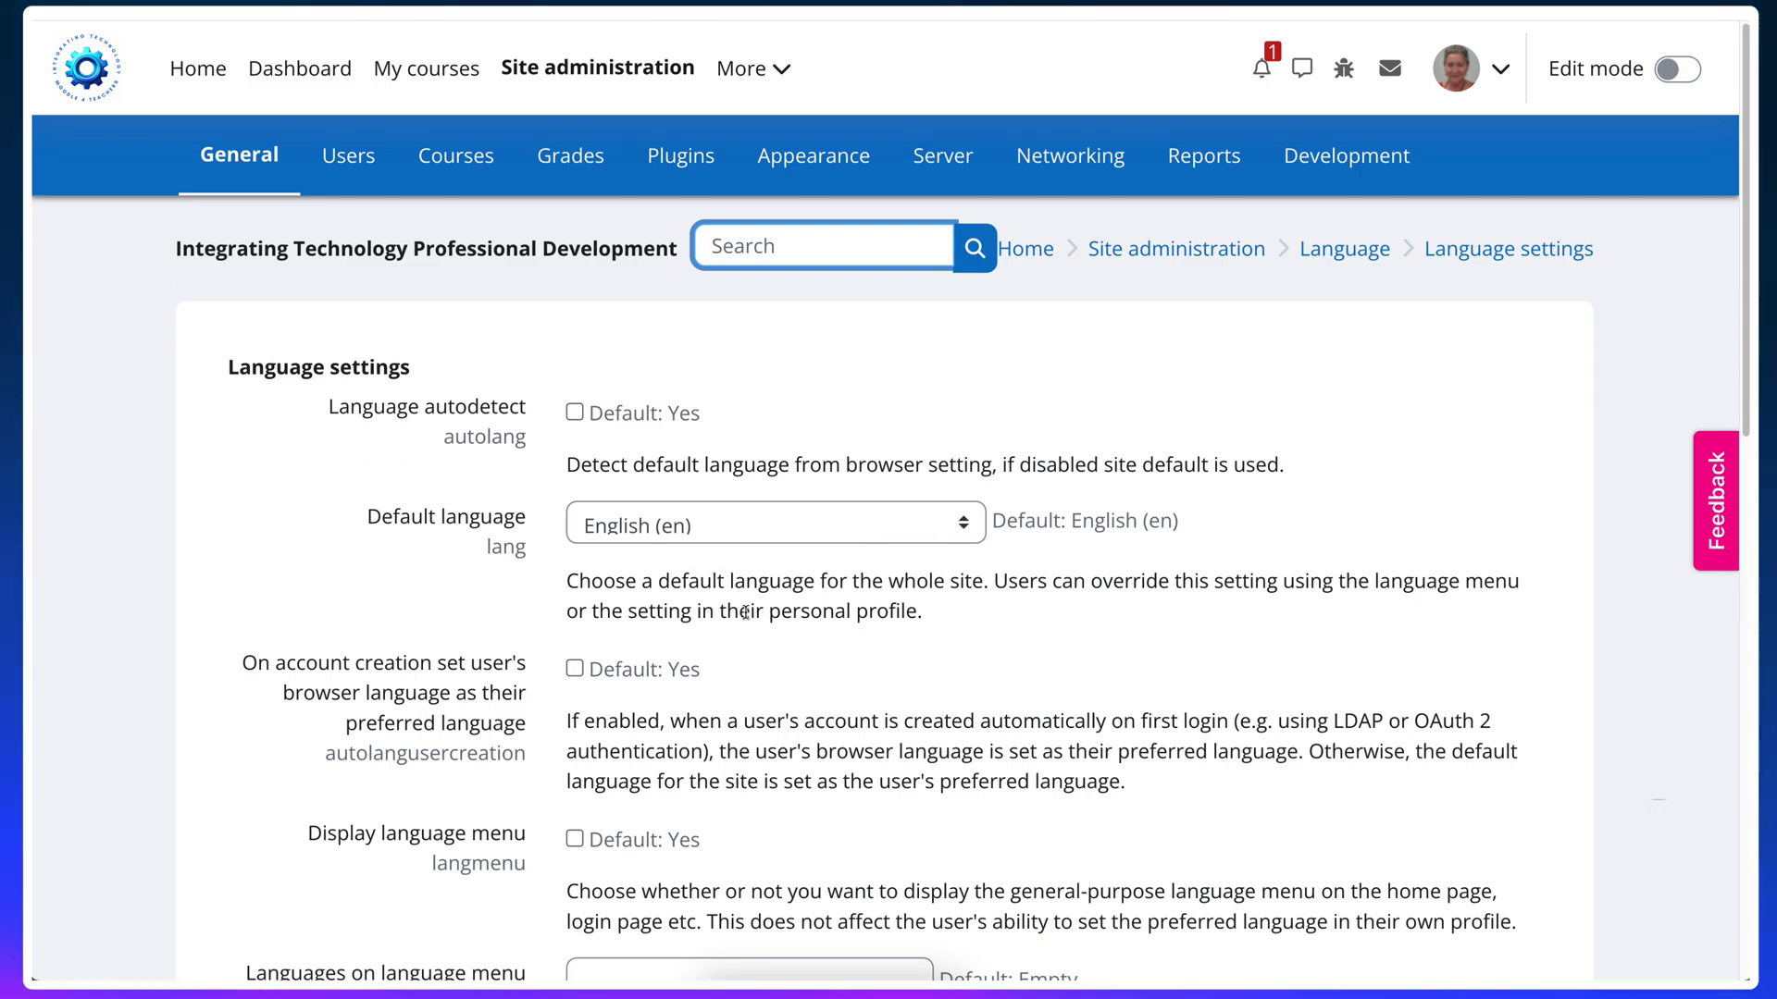
# Browse the Default language choices down to Tamil (ta).
pyautogui.scroll(-1, 745, 613)
pyautogui.click(966, 508)
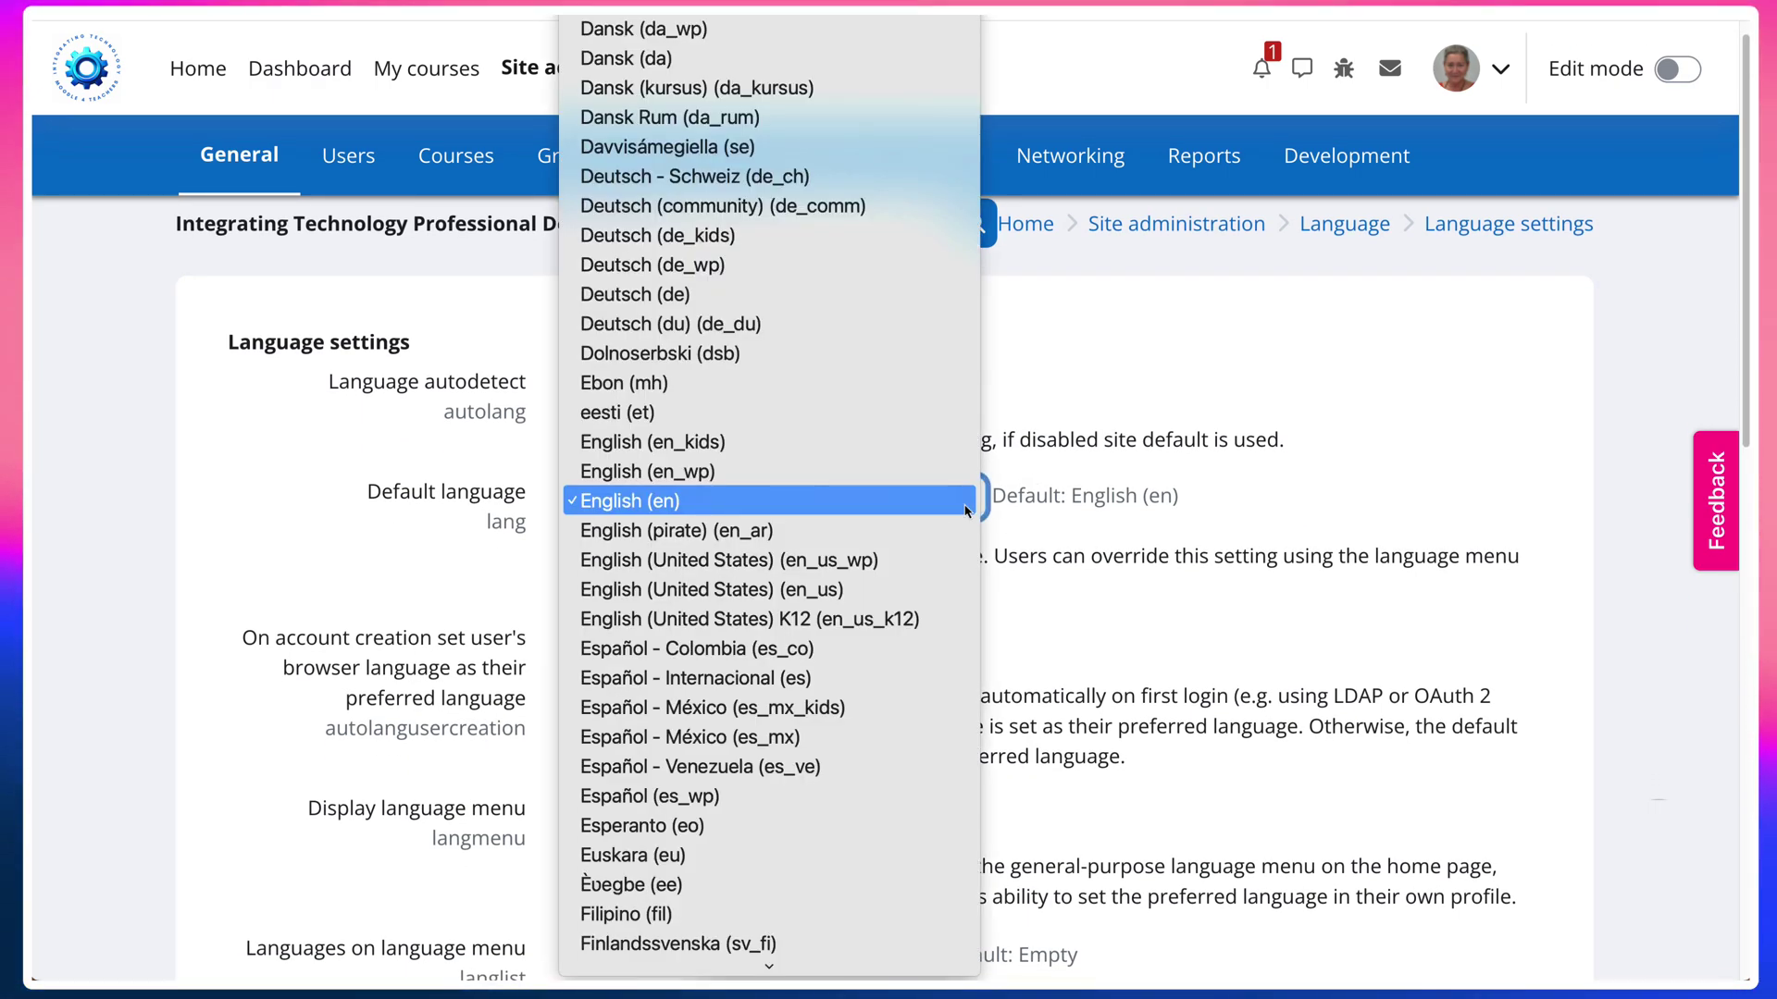
pyautogui.scroll(-5, 813, 706)
pyautogui.scroll(-3, 818, 710)
pyautogui.scroll(-4, 818, 708)
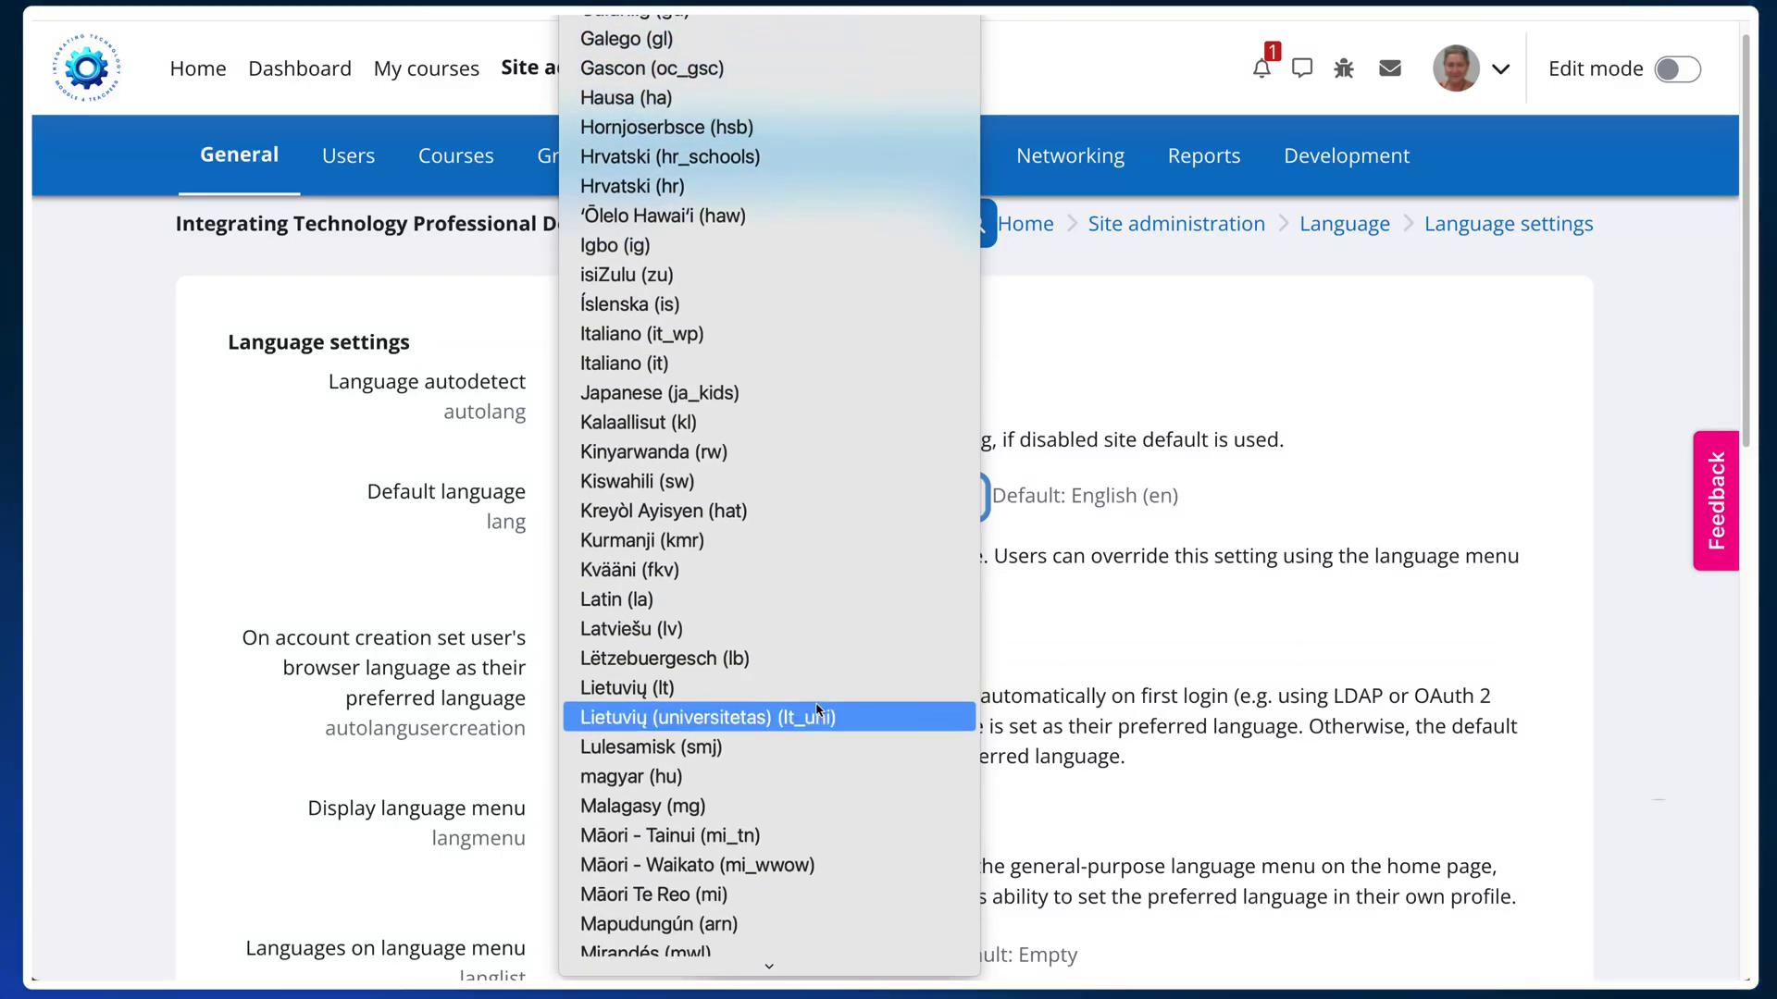
pyautogui.scroll(-10, 818, 705)
pyautogui.scroll(-4, 818, 709)
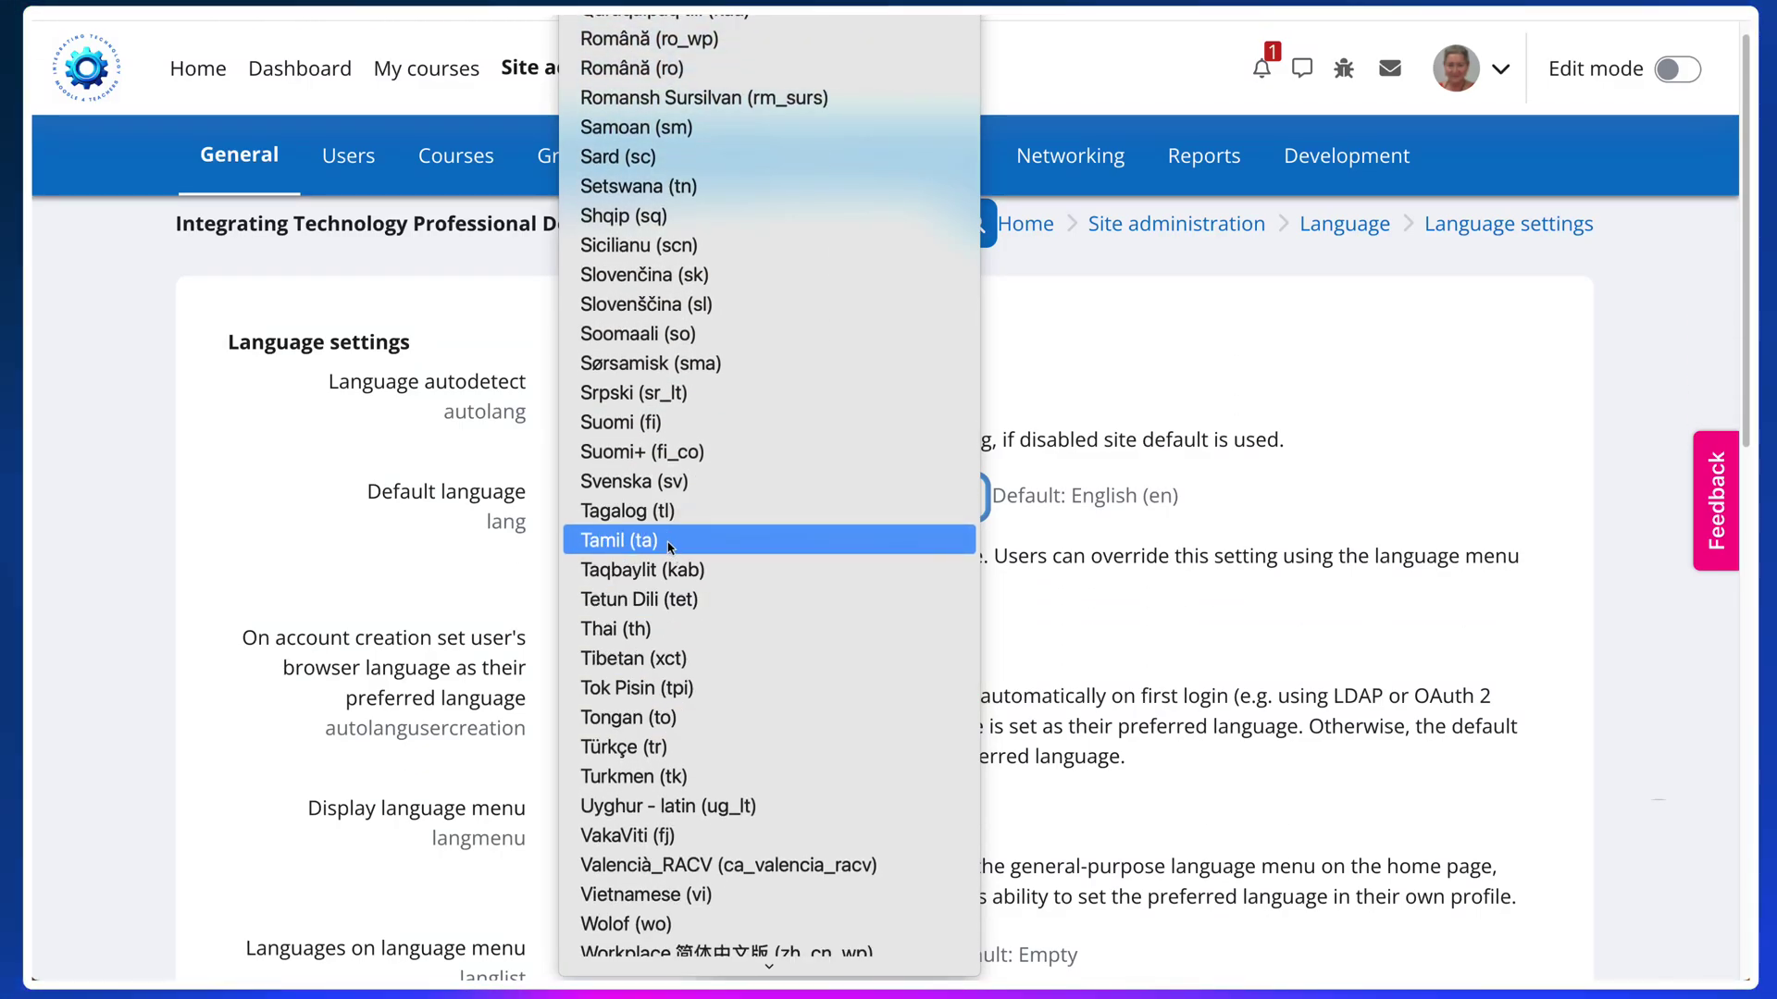
# Close the language list unchanged and scroll back to the Available fonts list.
pyautogui.click(1354, 439)
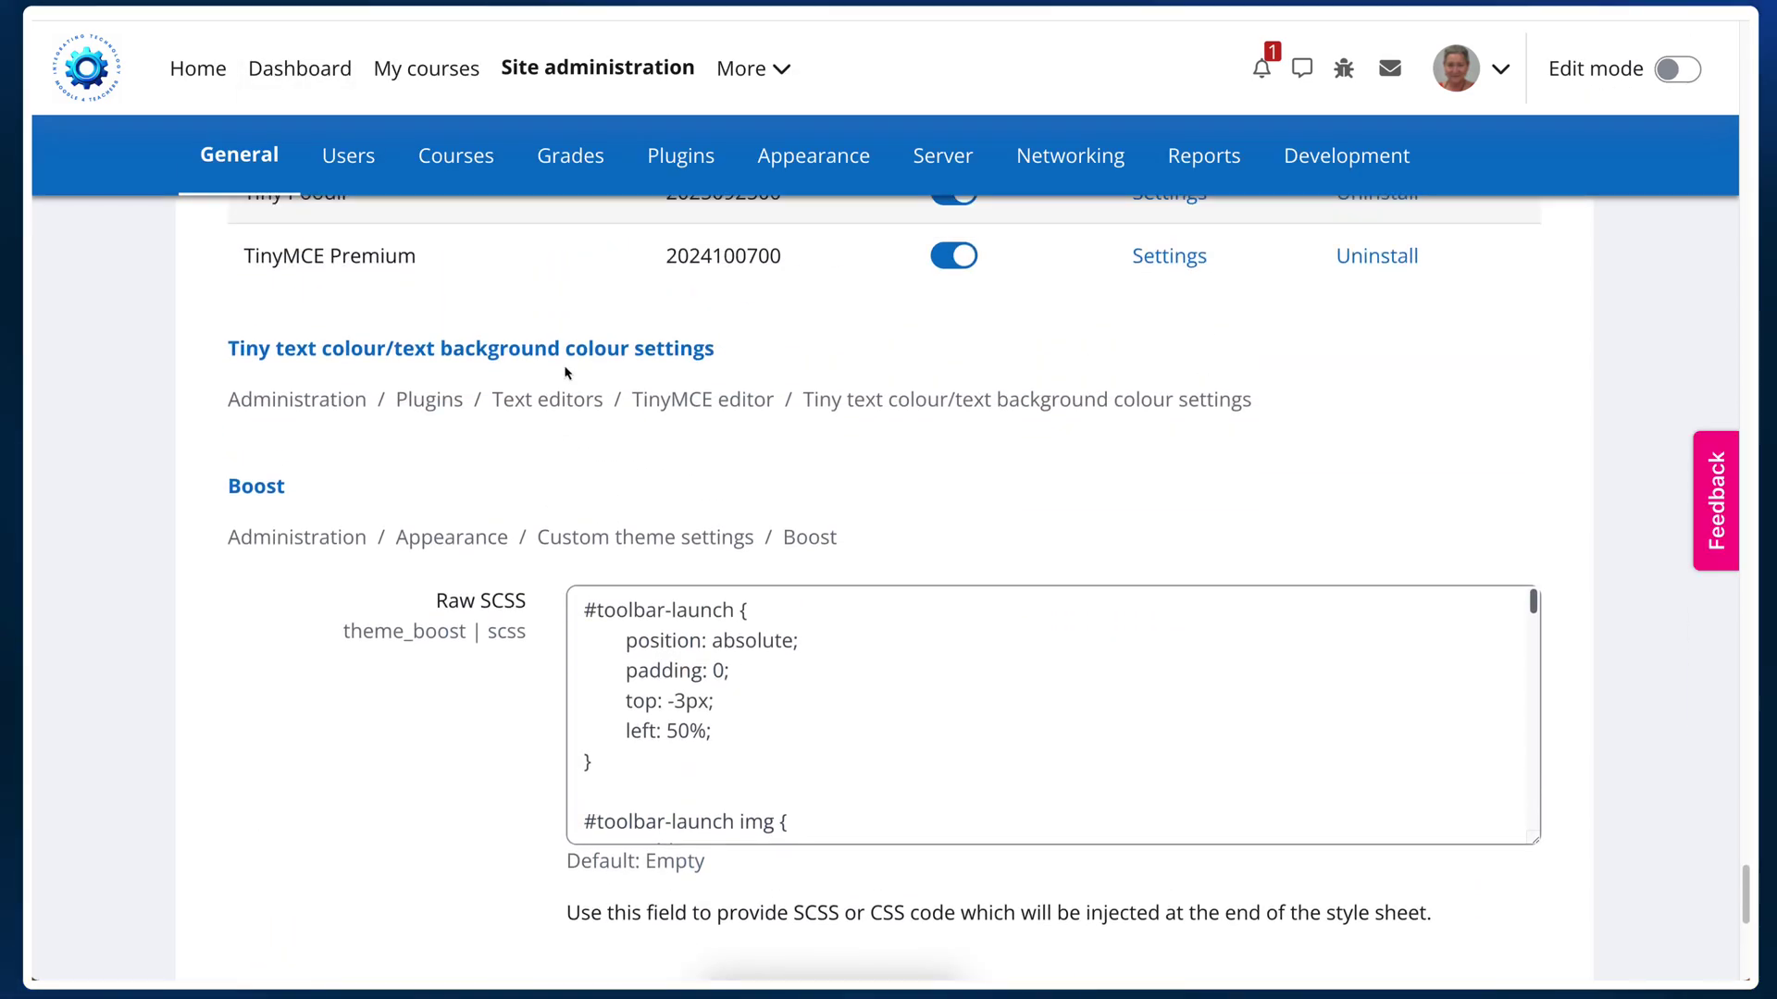
pyautogui.scroll(10, 567, 372)
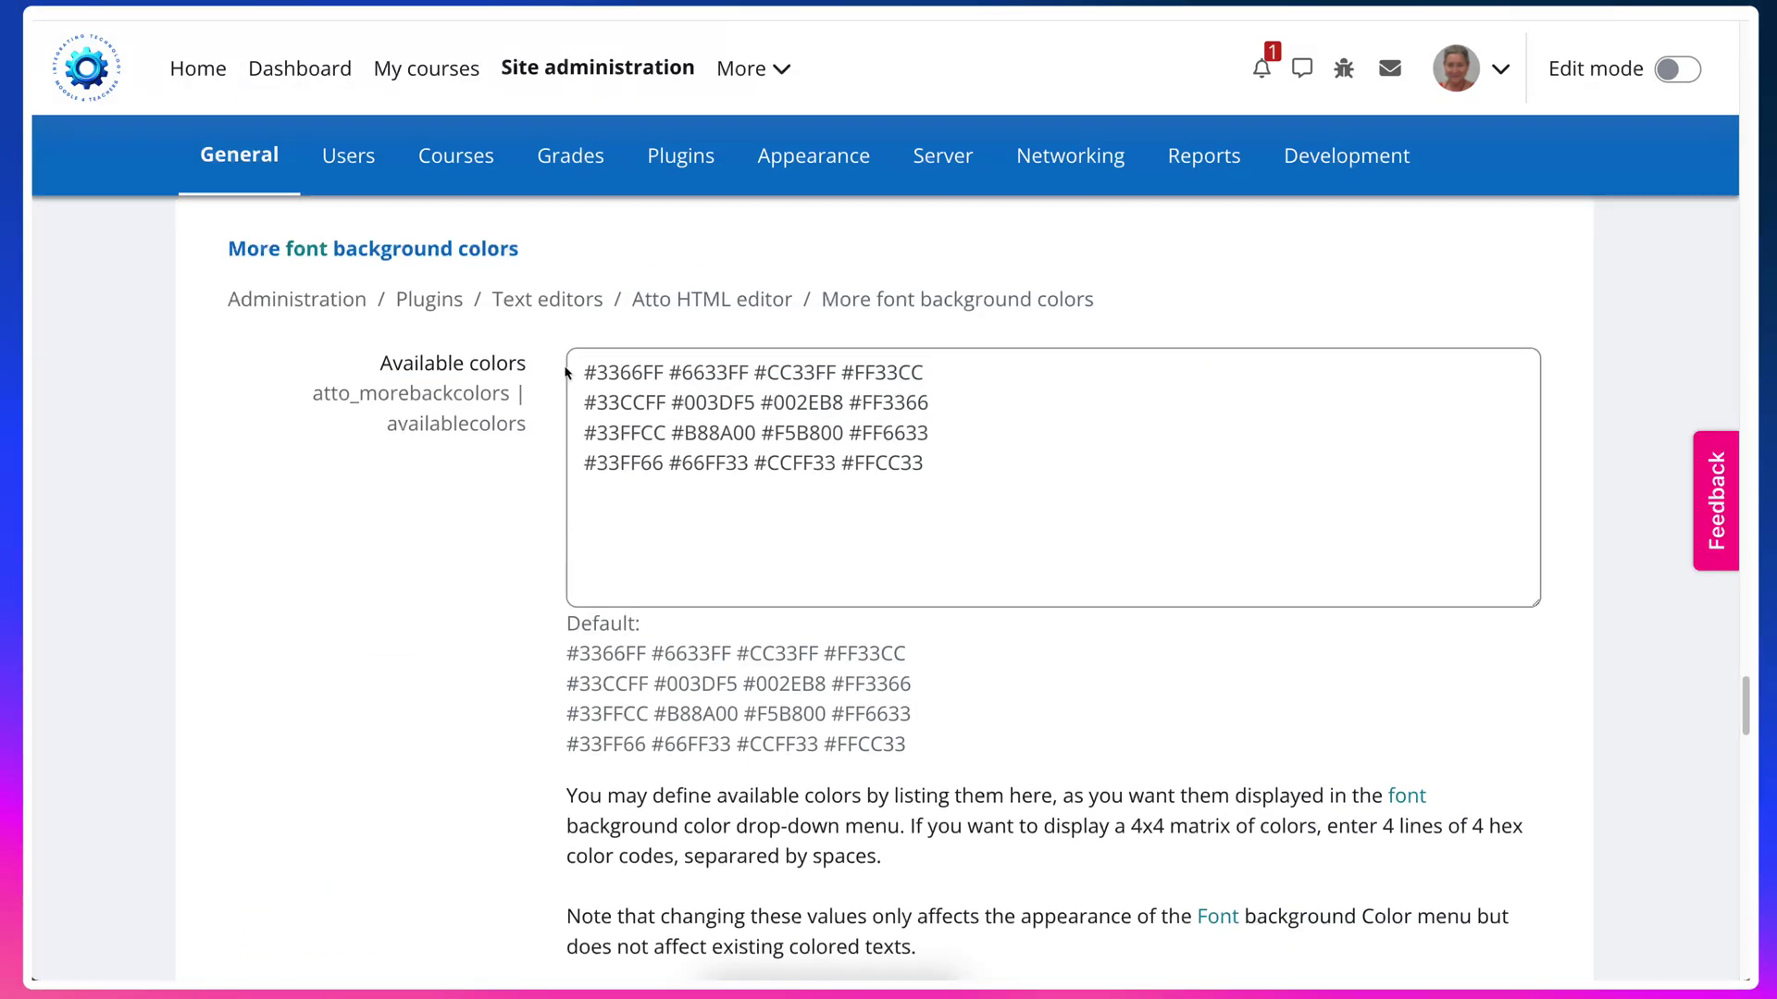
pyautogui.scroll(2, 567, 372)
pyautogui.scroll(1, 567, 372)
pyautogui.scroll(5, 567, 372)
pyautogui.scroll(2, 567, 372)
pyautogui.scroll(2, 567, 372)
pyautogui.scroll(-4, 764, 597)
pyautogui.scroll(-2, 765, 597)
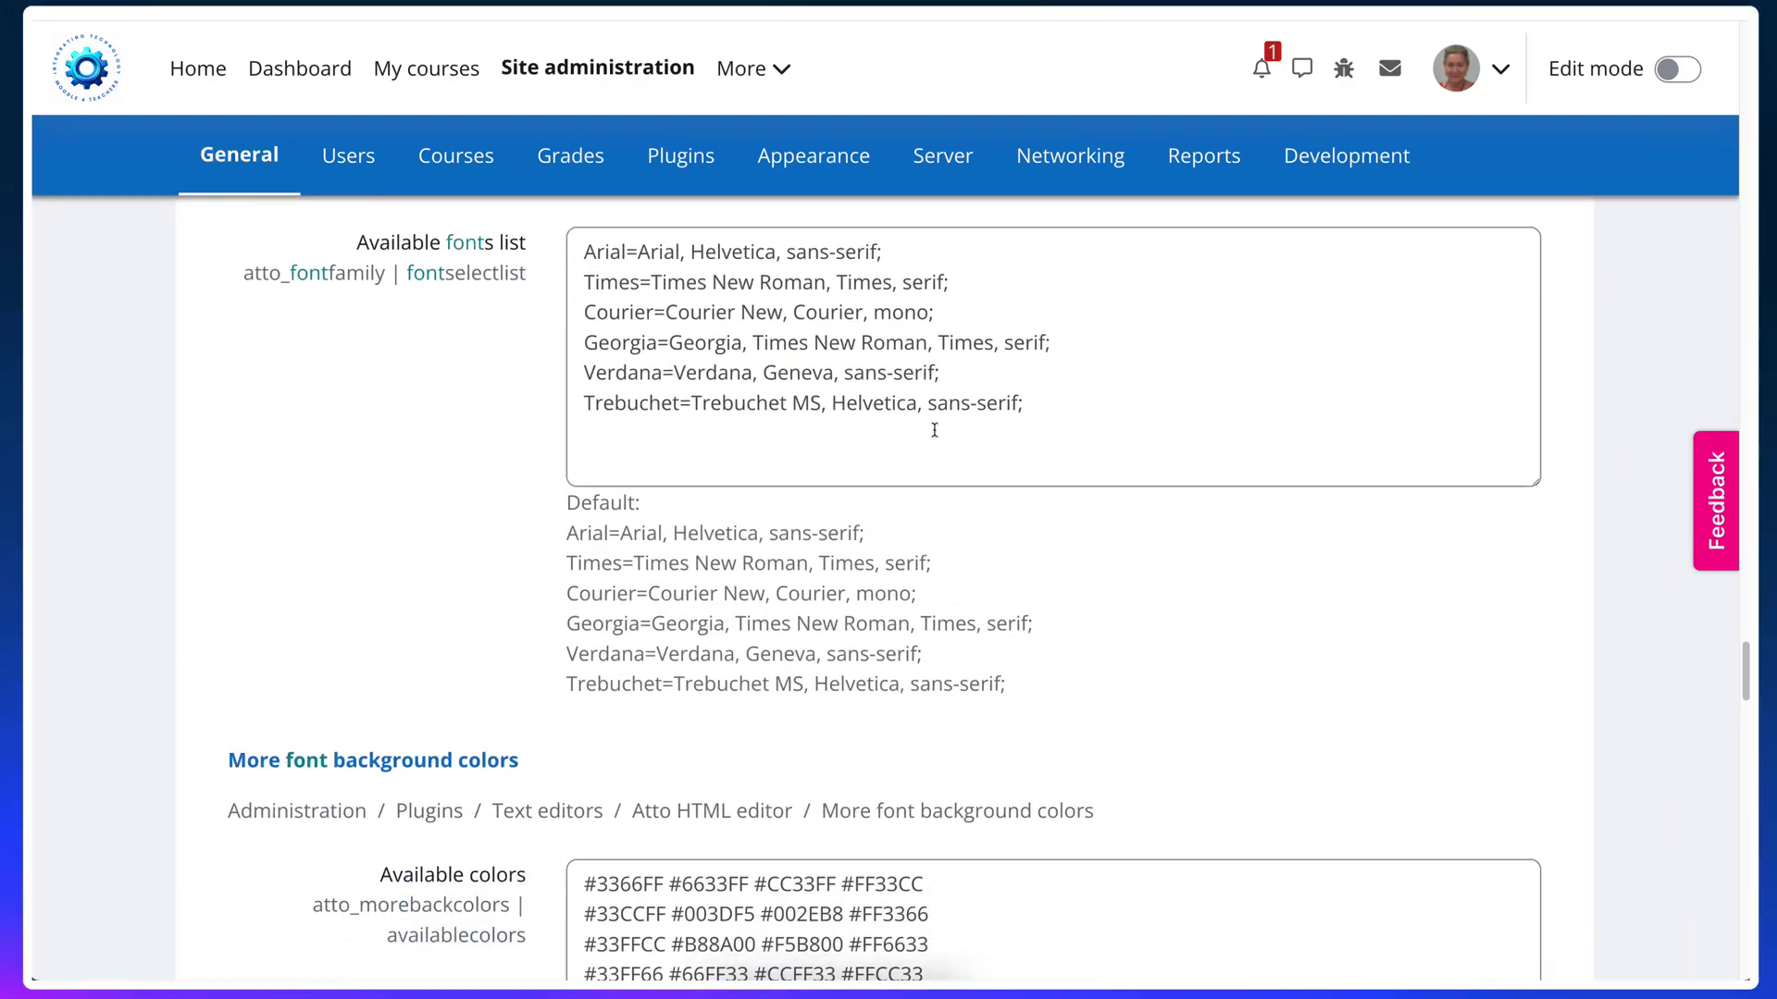
# Add a new 'Open Sans=Mukta Malar' line after the Trebuchet entry.
pyautogui.click(1030, 402)
pyautogui.press('Return')
pyautogui.write('Mukta Malar')
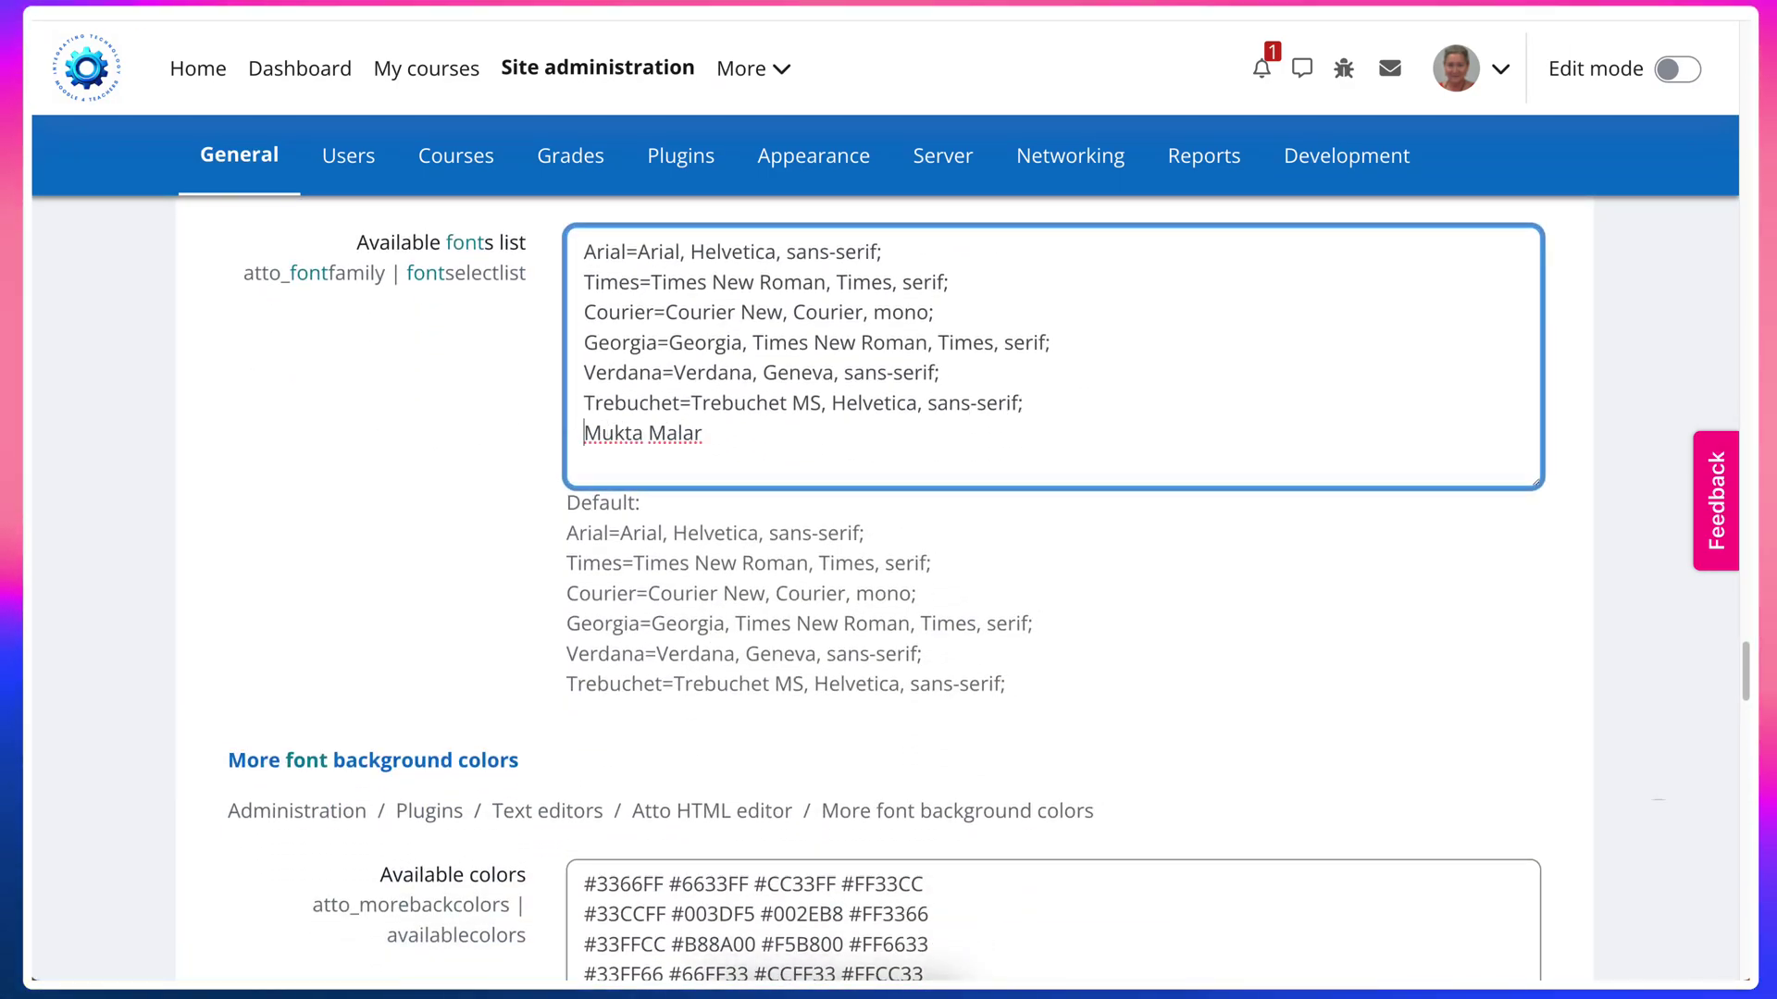
pyautogui.write('Open Sans')
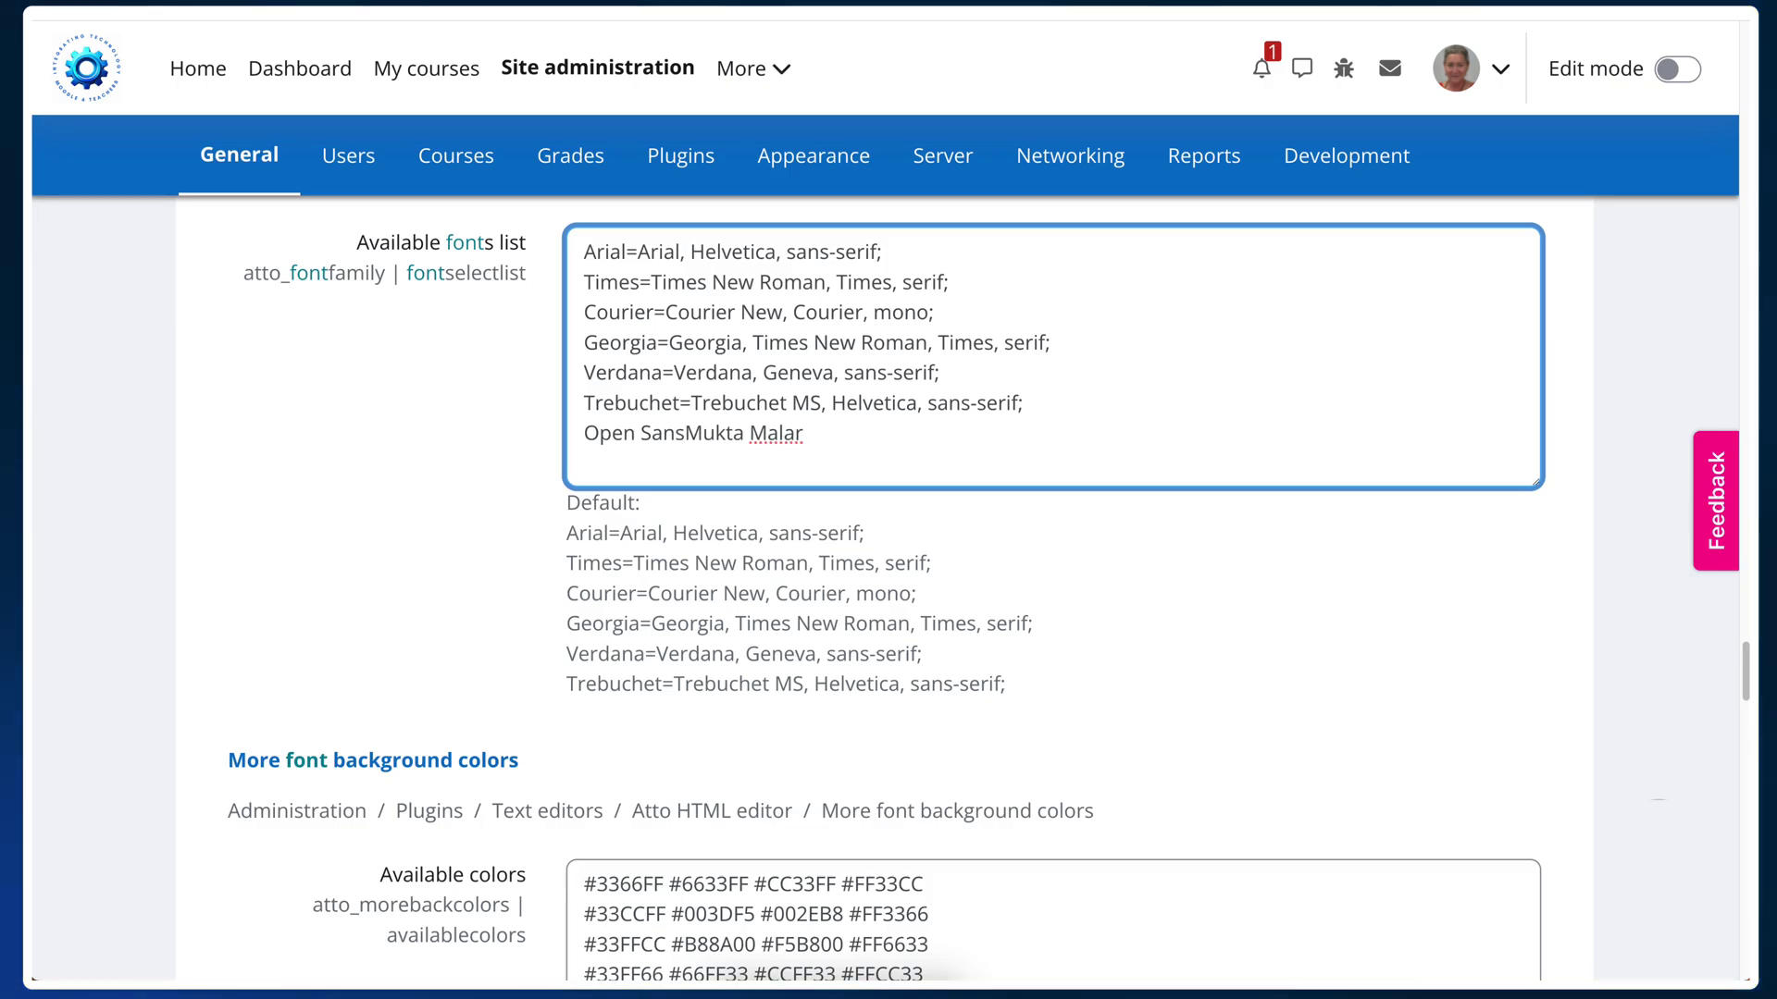
pyautogui.write('=')
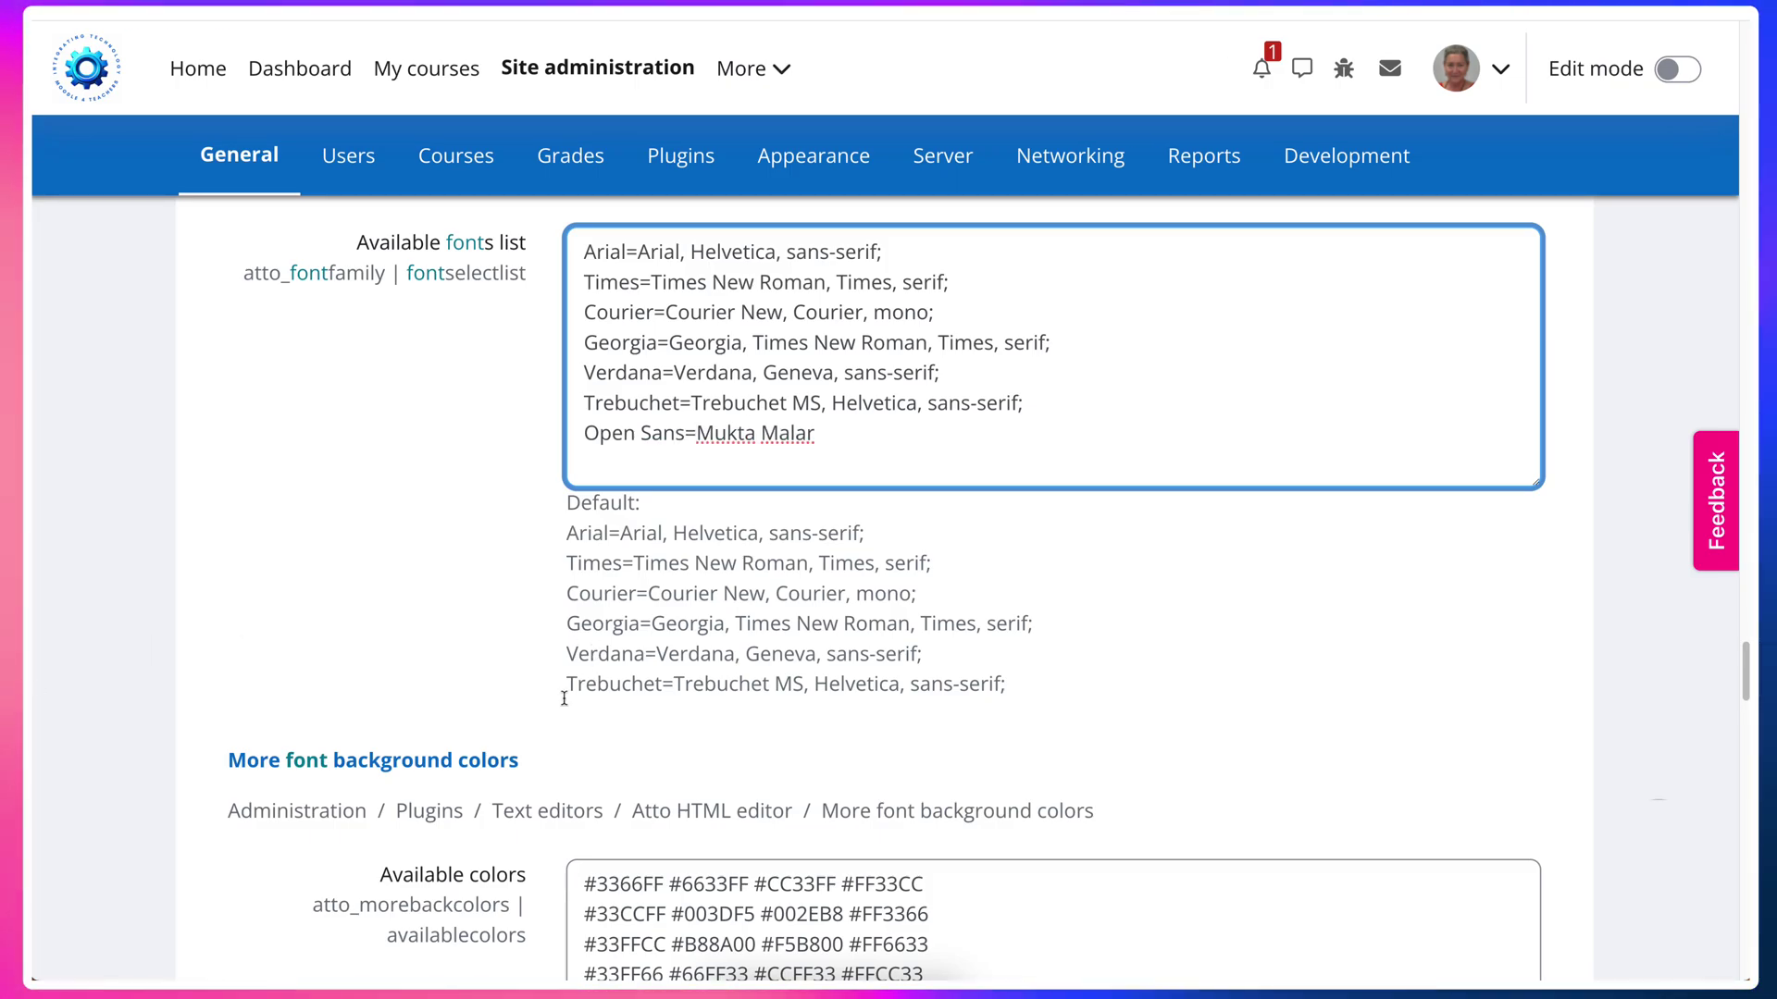
pyautogui.scroll(-5, 543, 723)
pyautogui.scroll(-15, 542, 722)
pyautogui.scroll(-15, 543, 723)
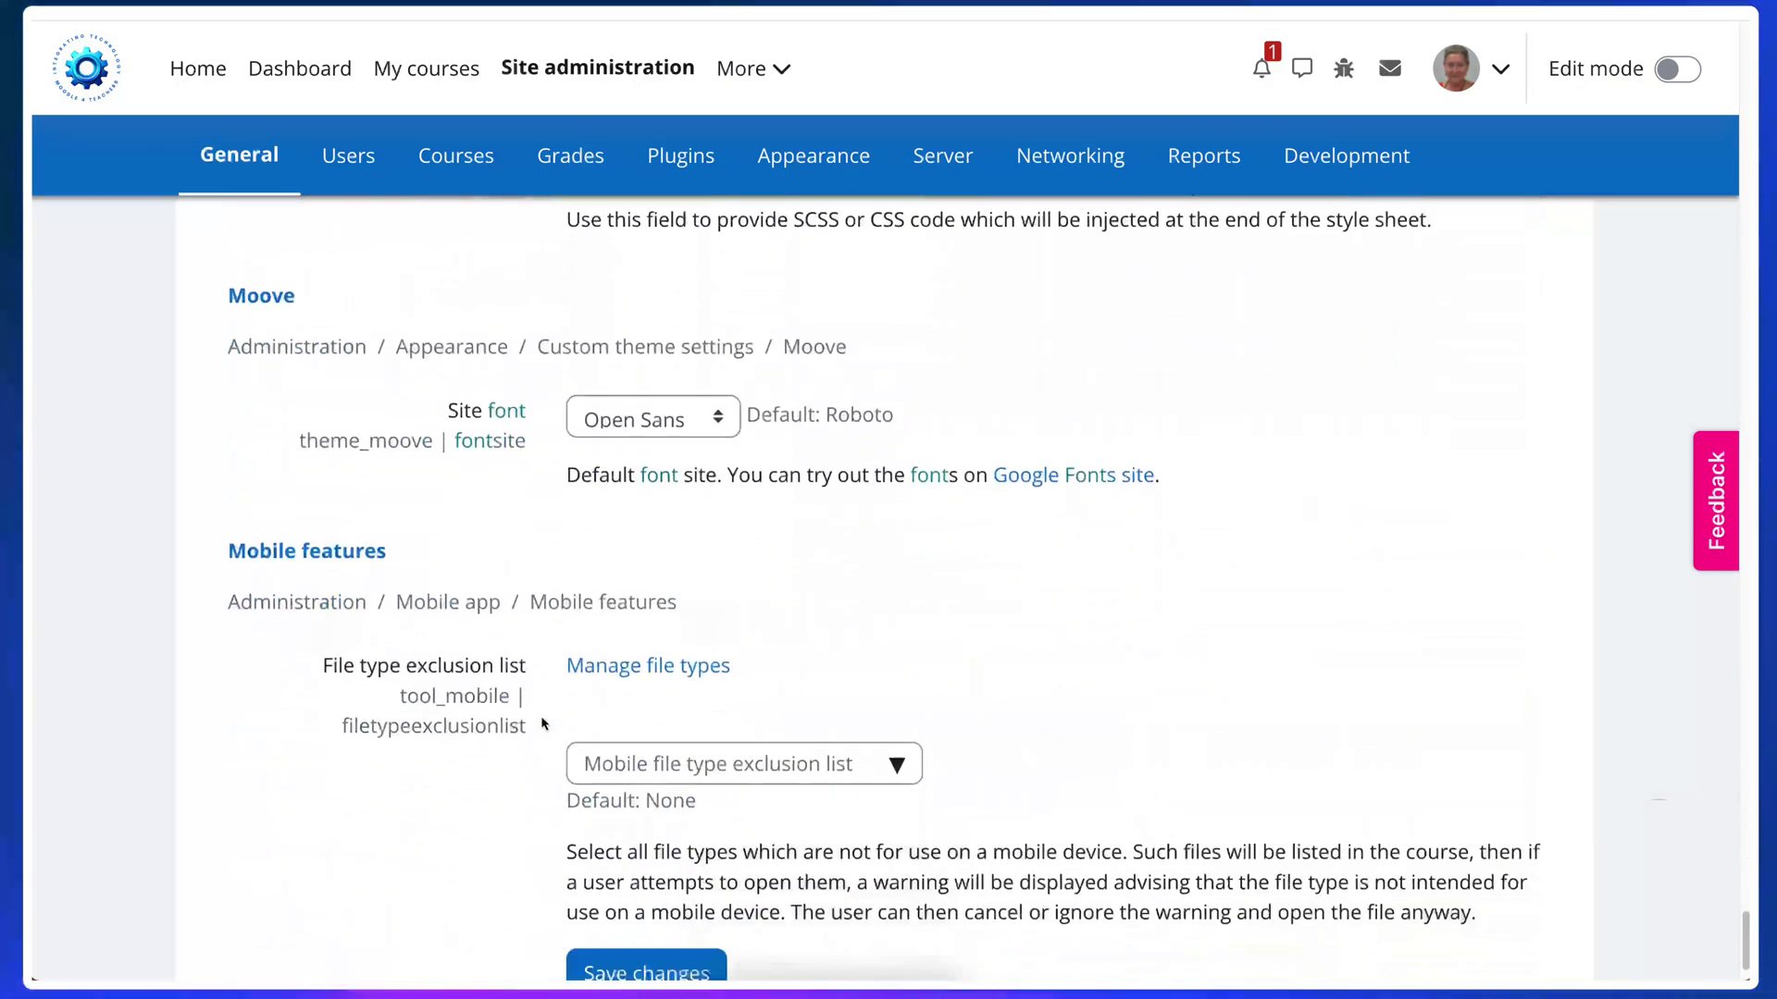
pyautogui.scroll(-2, 542, 723)
# Save the fonts list and scroll the results to confirm the Open Sans=Mukta Malar line.
pyautogui.click(632, 855)
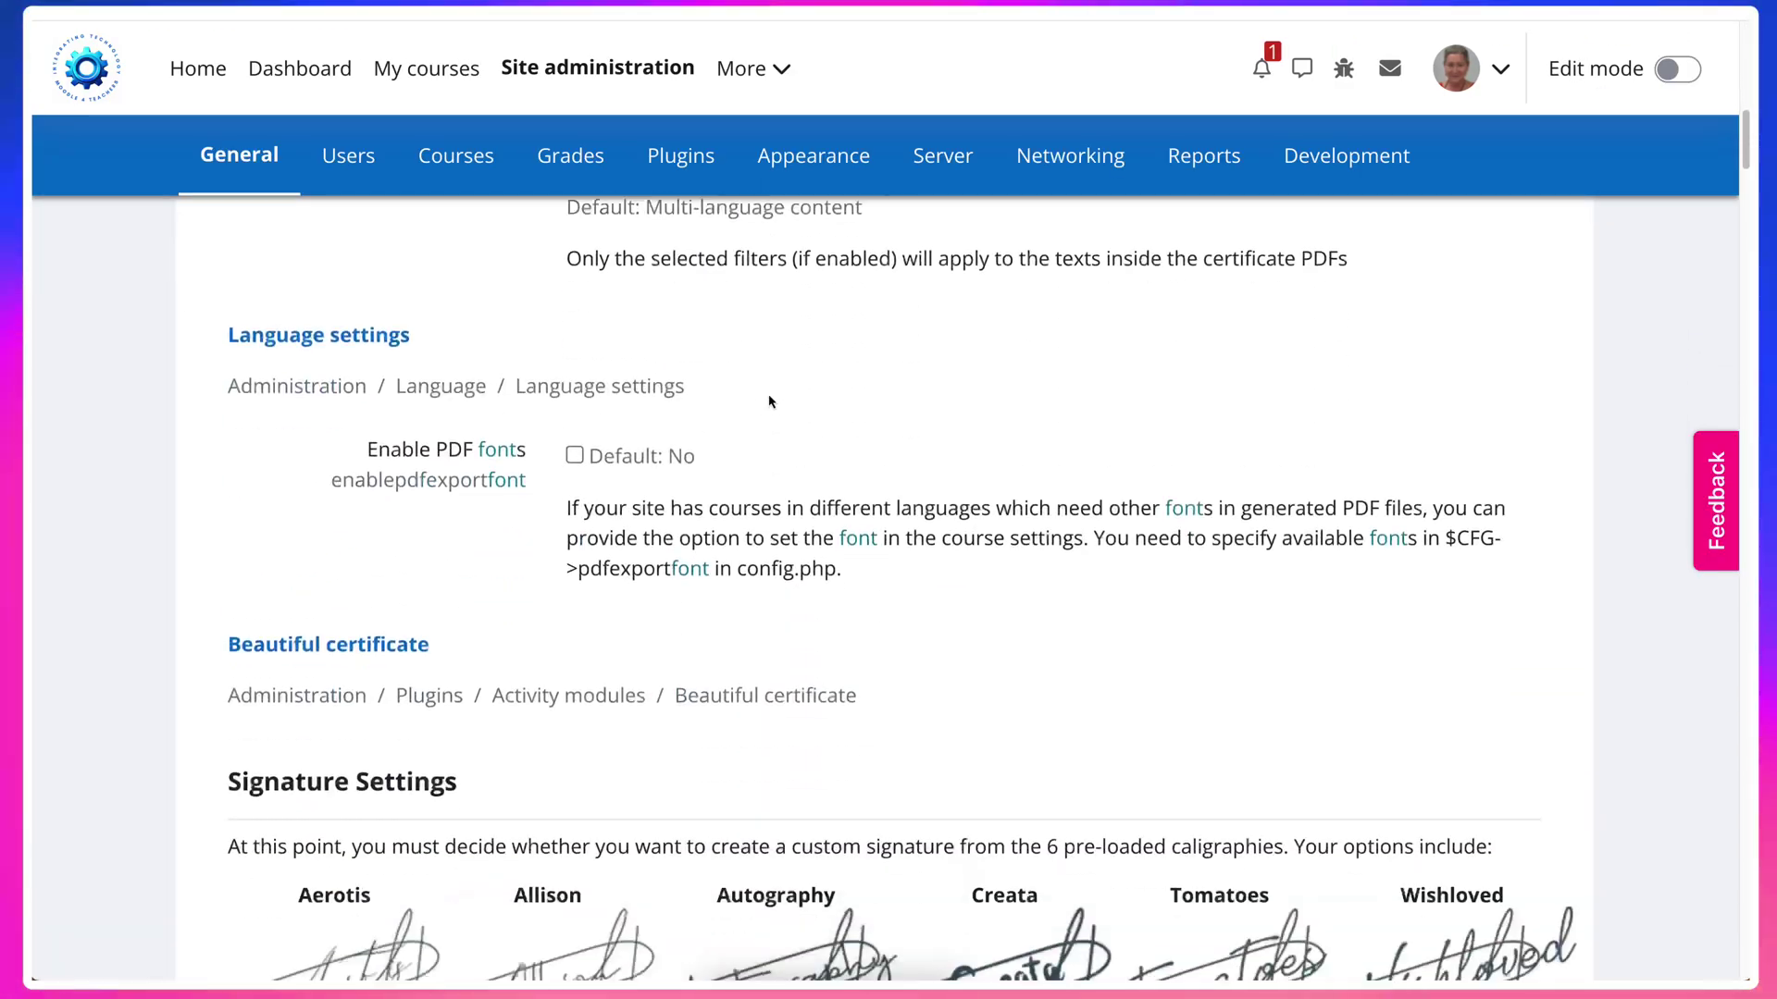
pyautogui.scroll(-5, 768, 398)
pyautogui.scroll(-5, 768, 398)
pyautogui.scroll(-5, 768, 398)
pyautogui.scroll(-5, 768, 393)
pyautogui.scroll(-5, 768, 393)
pyautogui.scroll(-5, 768, 393)
pyautogui.scroll(-5, 770, 401)
pyautogui.scroll(-3, 770, 400)
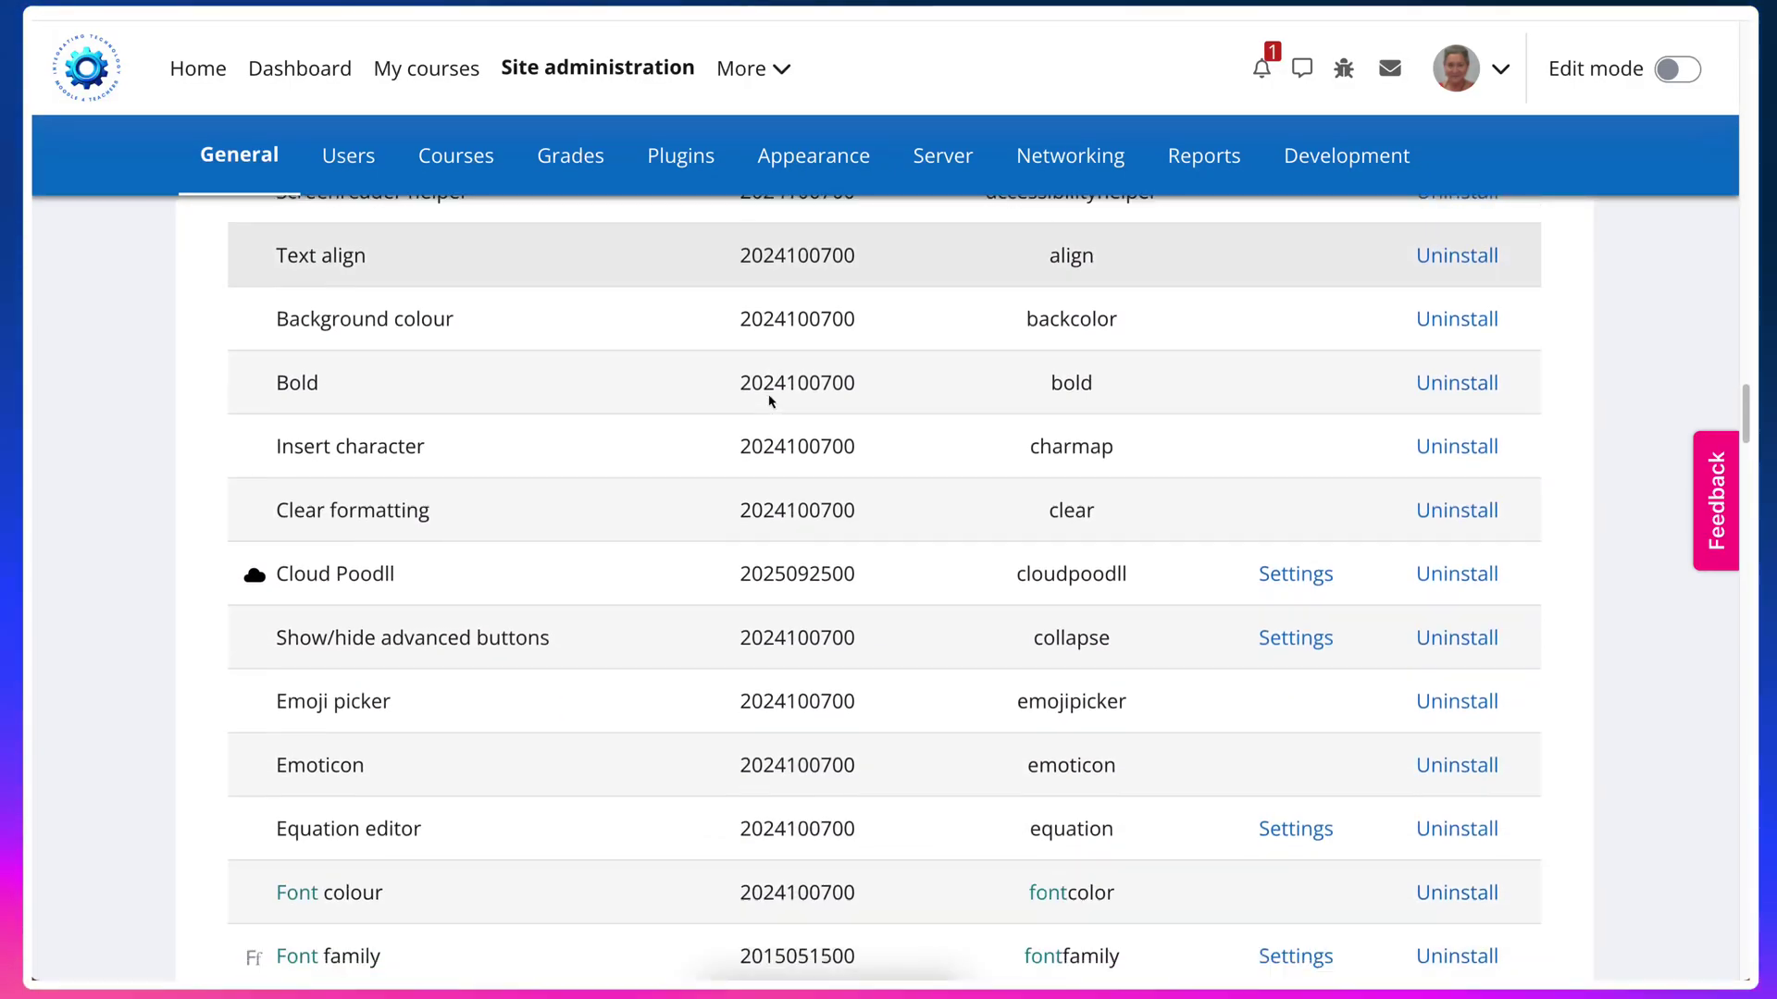
pyautogui.scroll(-3, 770, 401)
pyautogui.scroll(-5, 770, 400)
pyautogui.scroll(-5, 770, 401)
pyautogui.scroll(-3, 769, 398)
pyautogui.scroll(-2, 769, 398)
pyautogui.scroll(-5, 769, 398)
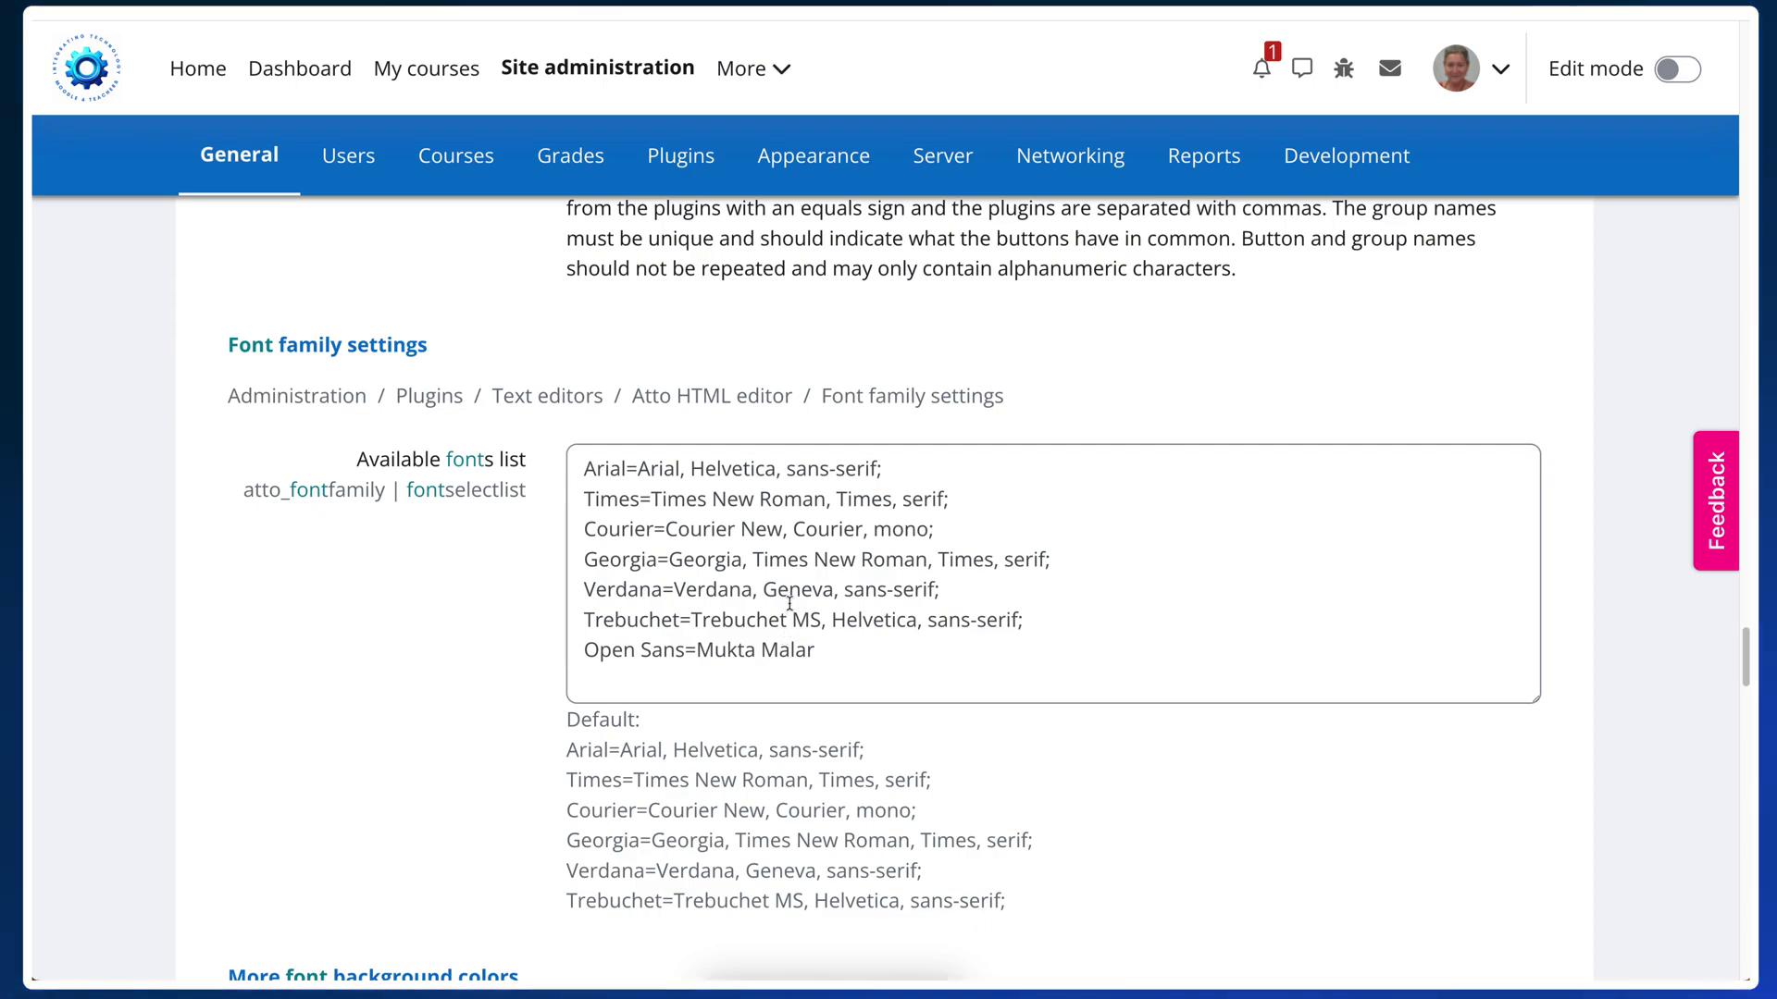
# Scroll back up to the top of the settings page.
pyautogui.scroll(5, 787, 603)
pyautogui.scroll(1, 453, 156)
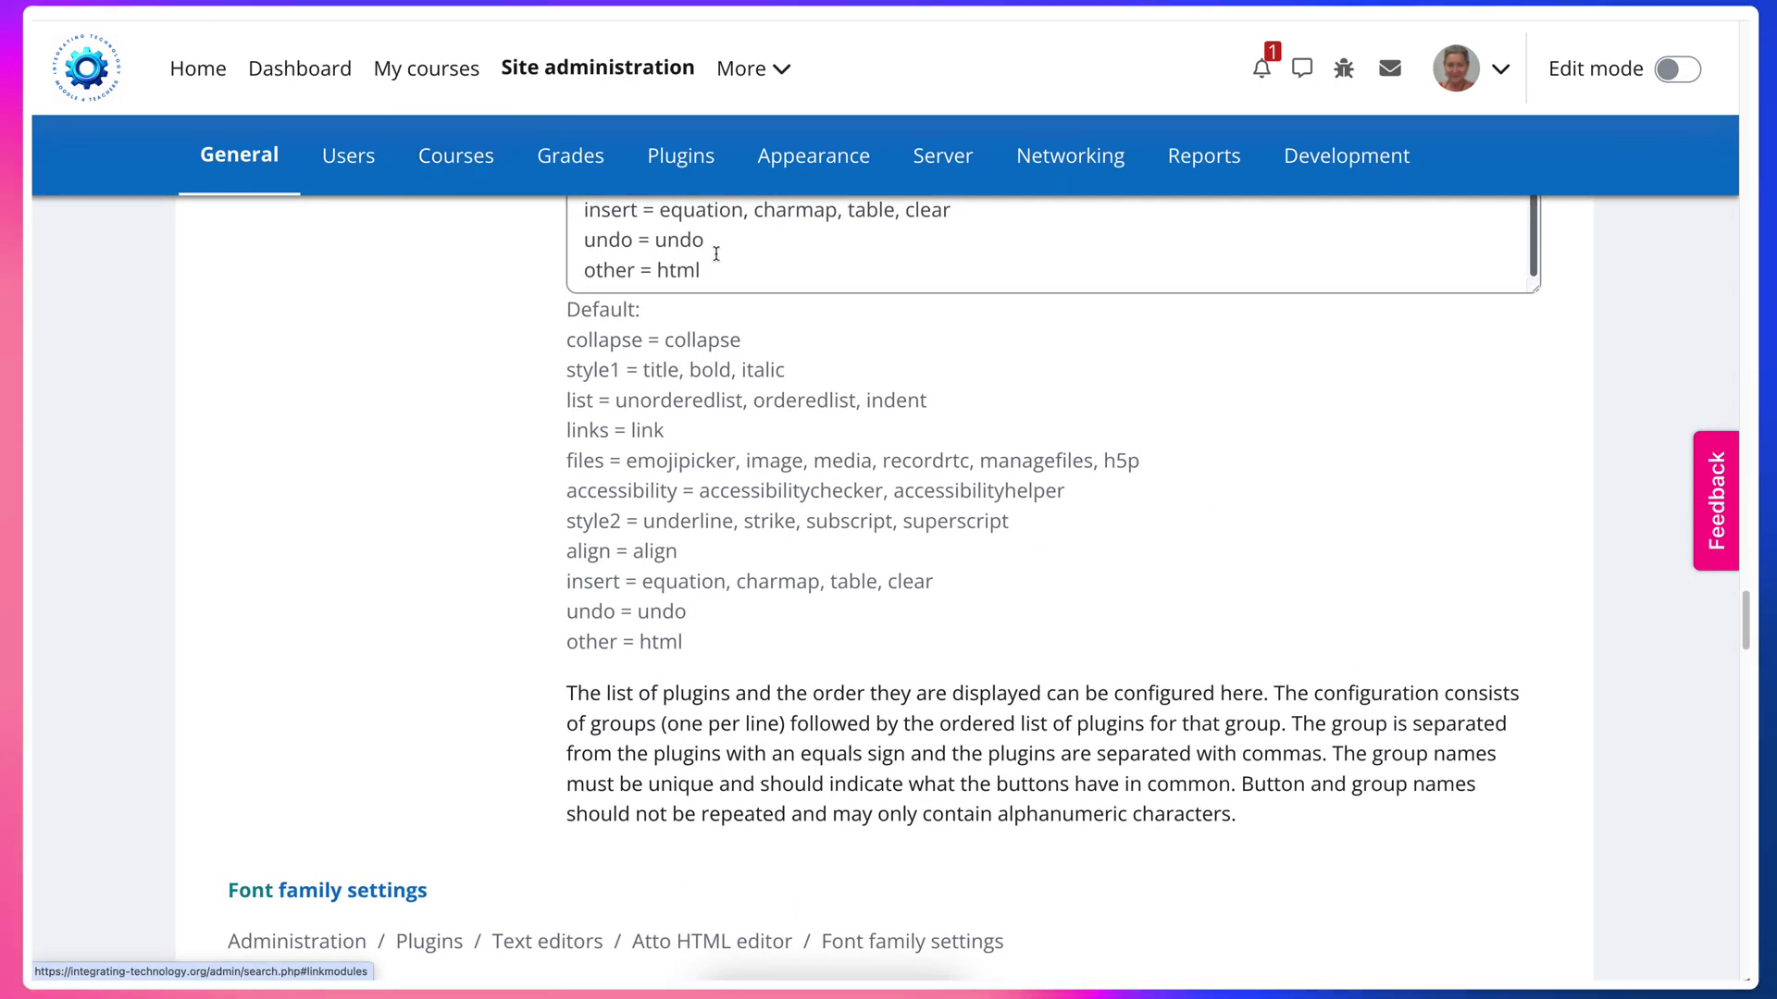
pyautogui.scroll(3, 717, 252)
pyautogui.scroll(3, 718, 246)
pyautogui.scroll(2, 724, 233)
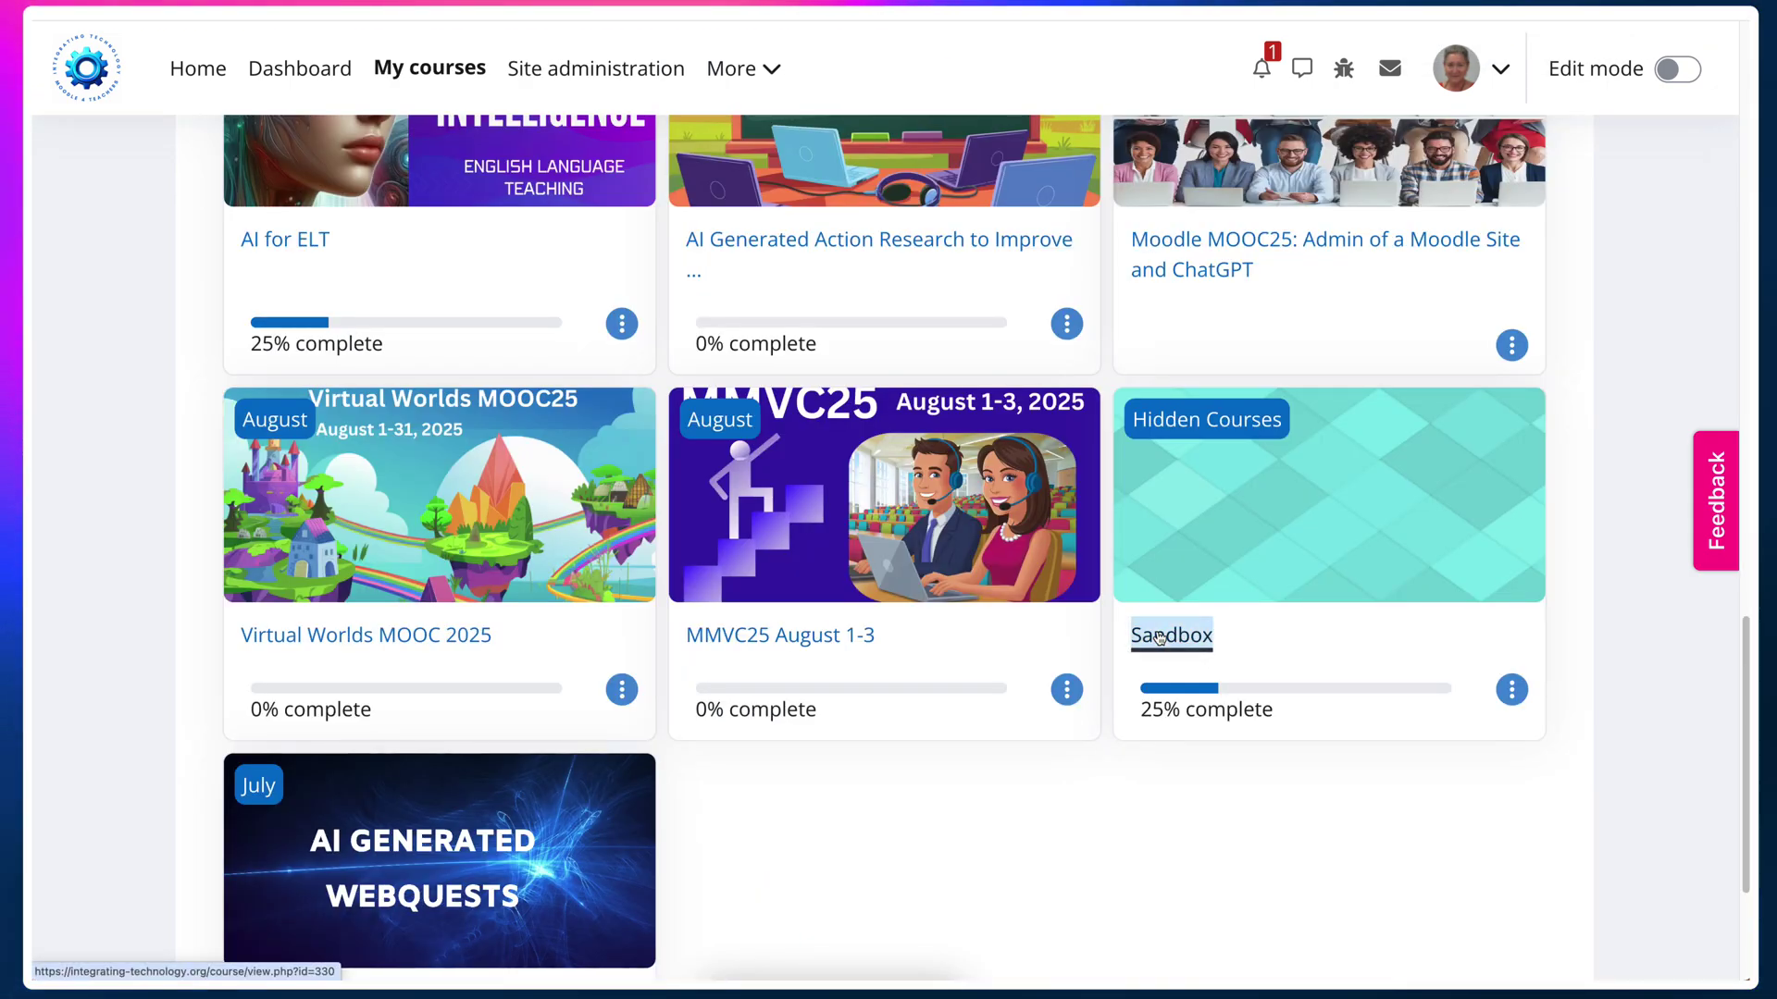
# Open Sandbox's Announcements forum and start a new discussion with subject 'test font'.
pyautogui.click(1160, 637)
pyautogui.scroll(-5, 456, 396)
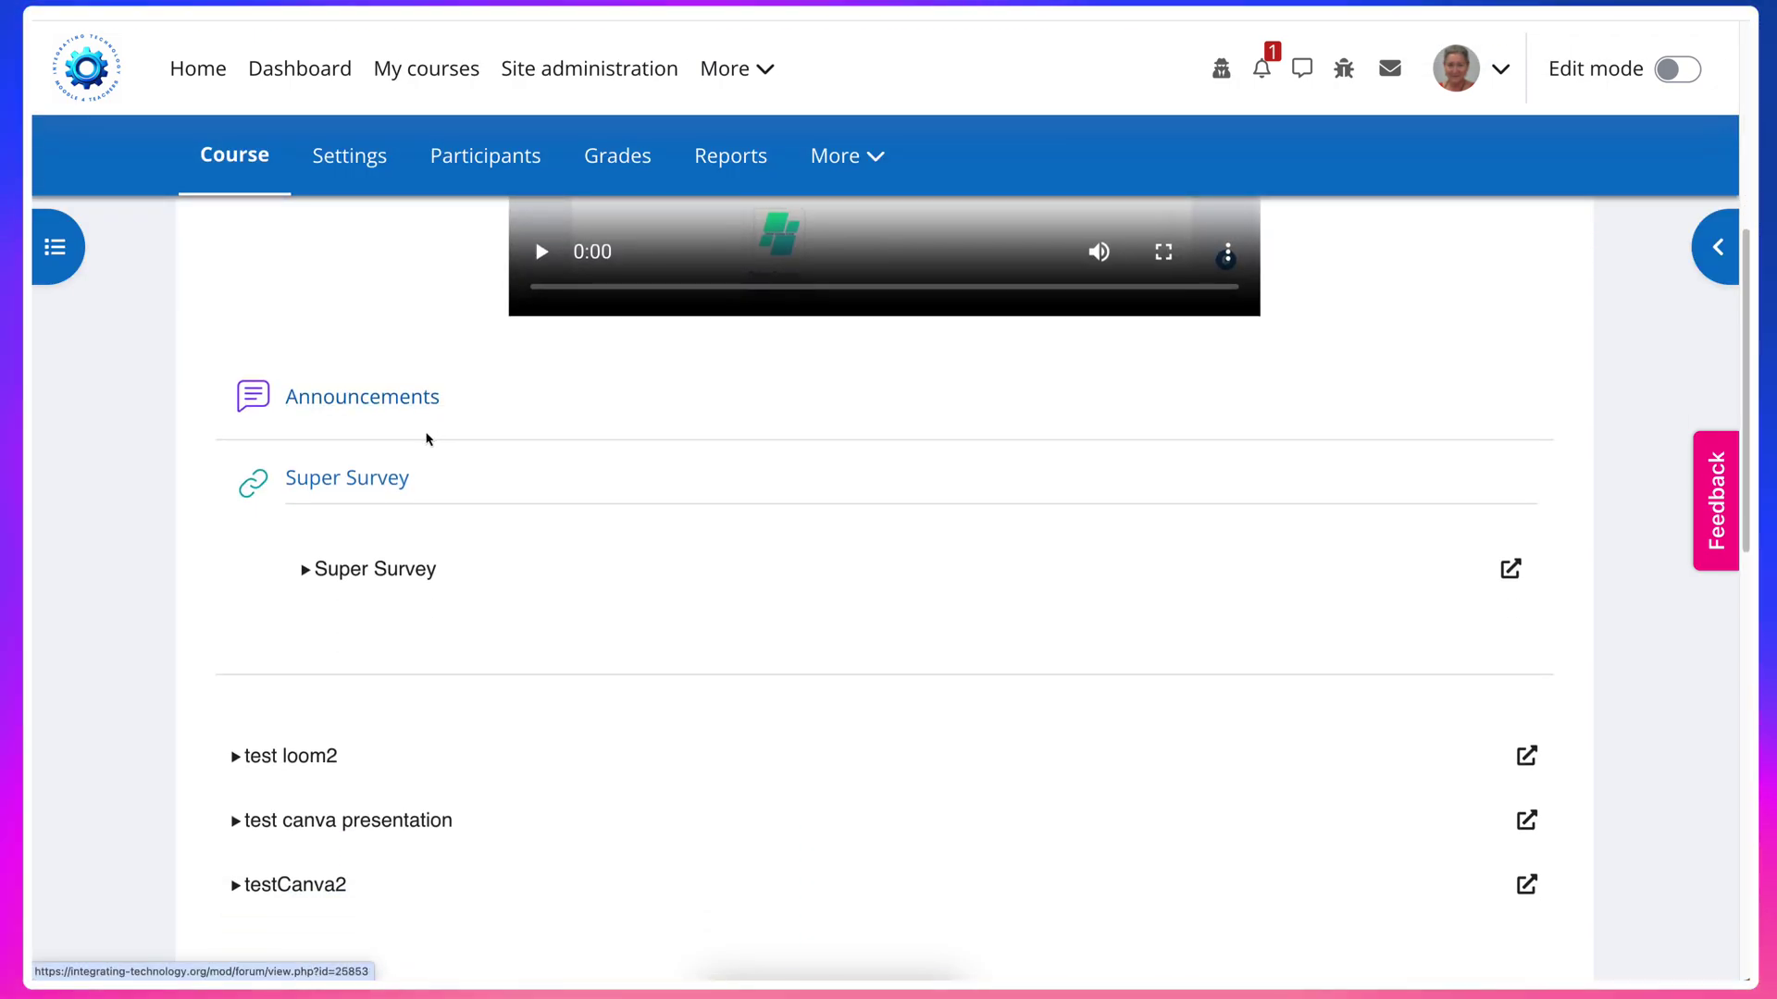
pyautogui.click(404, 394)
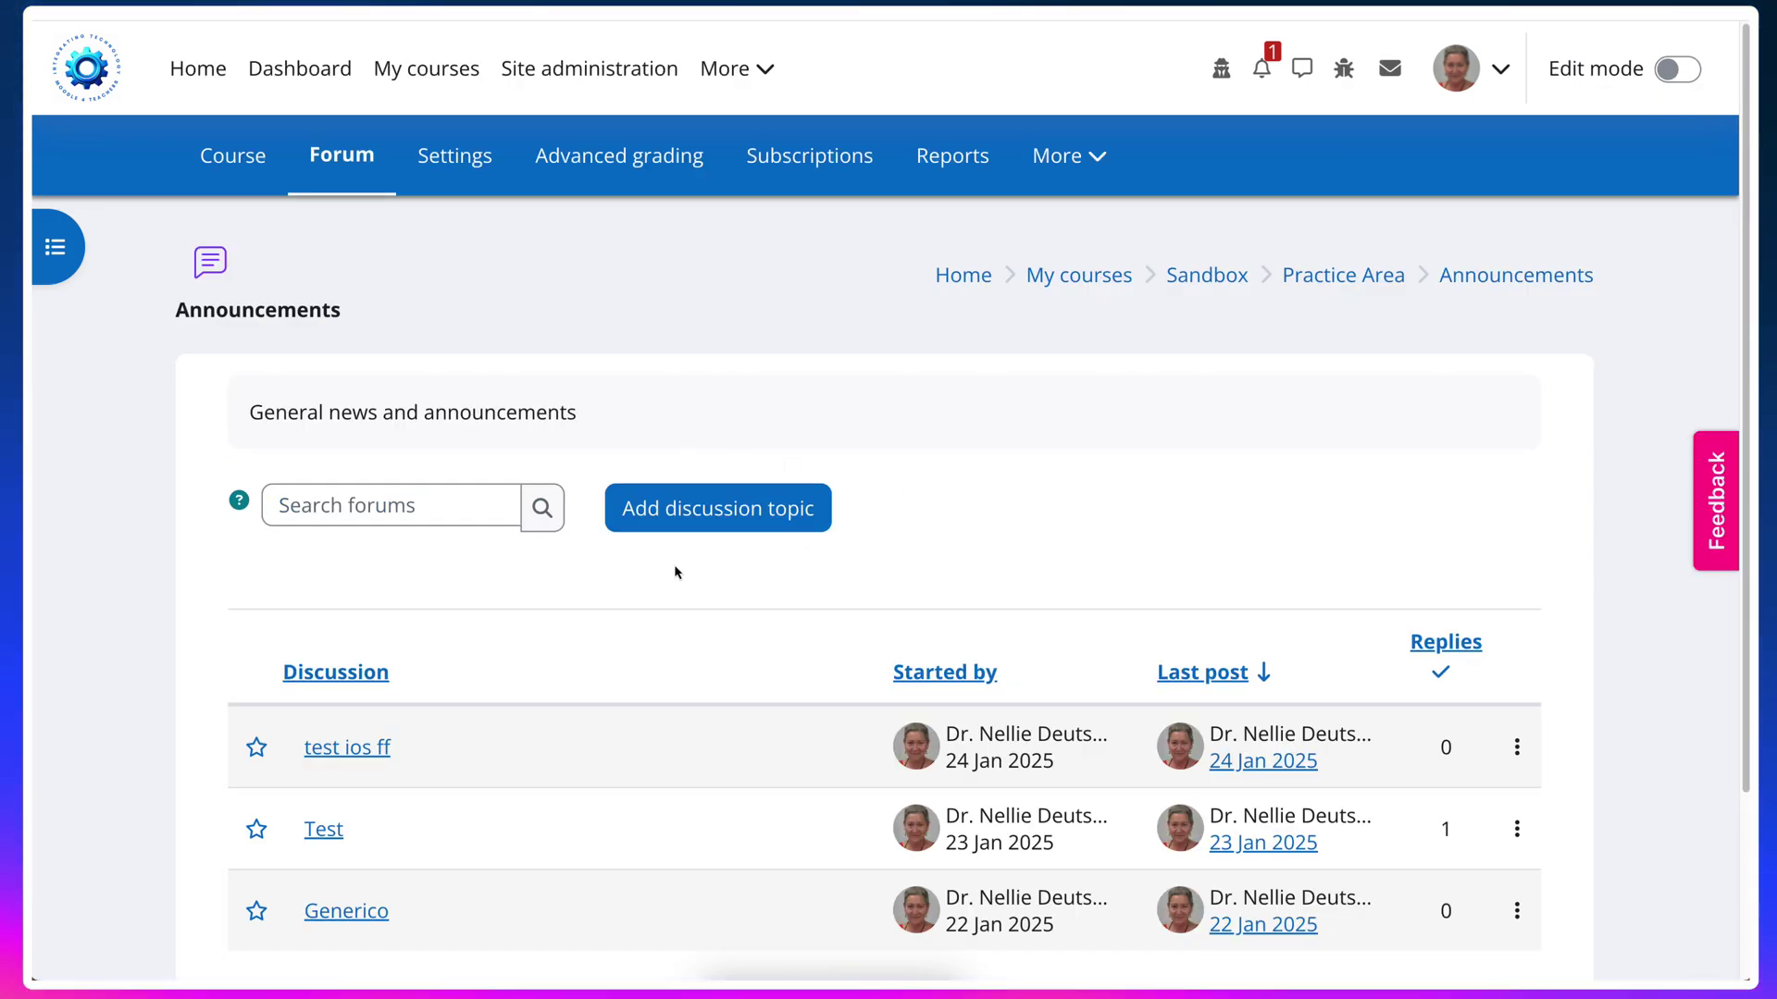
pyautogui.click(737, 497)
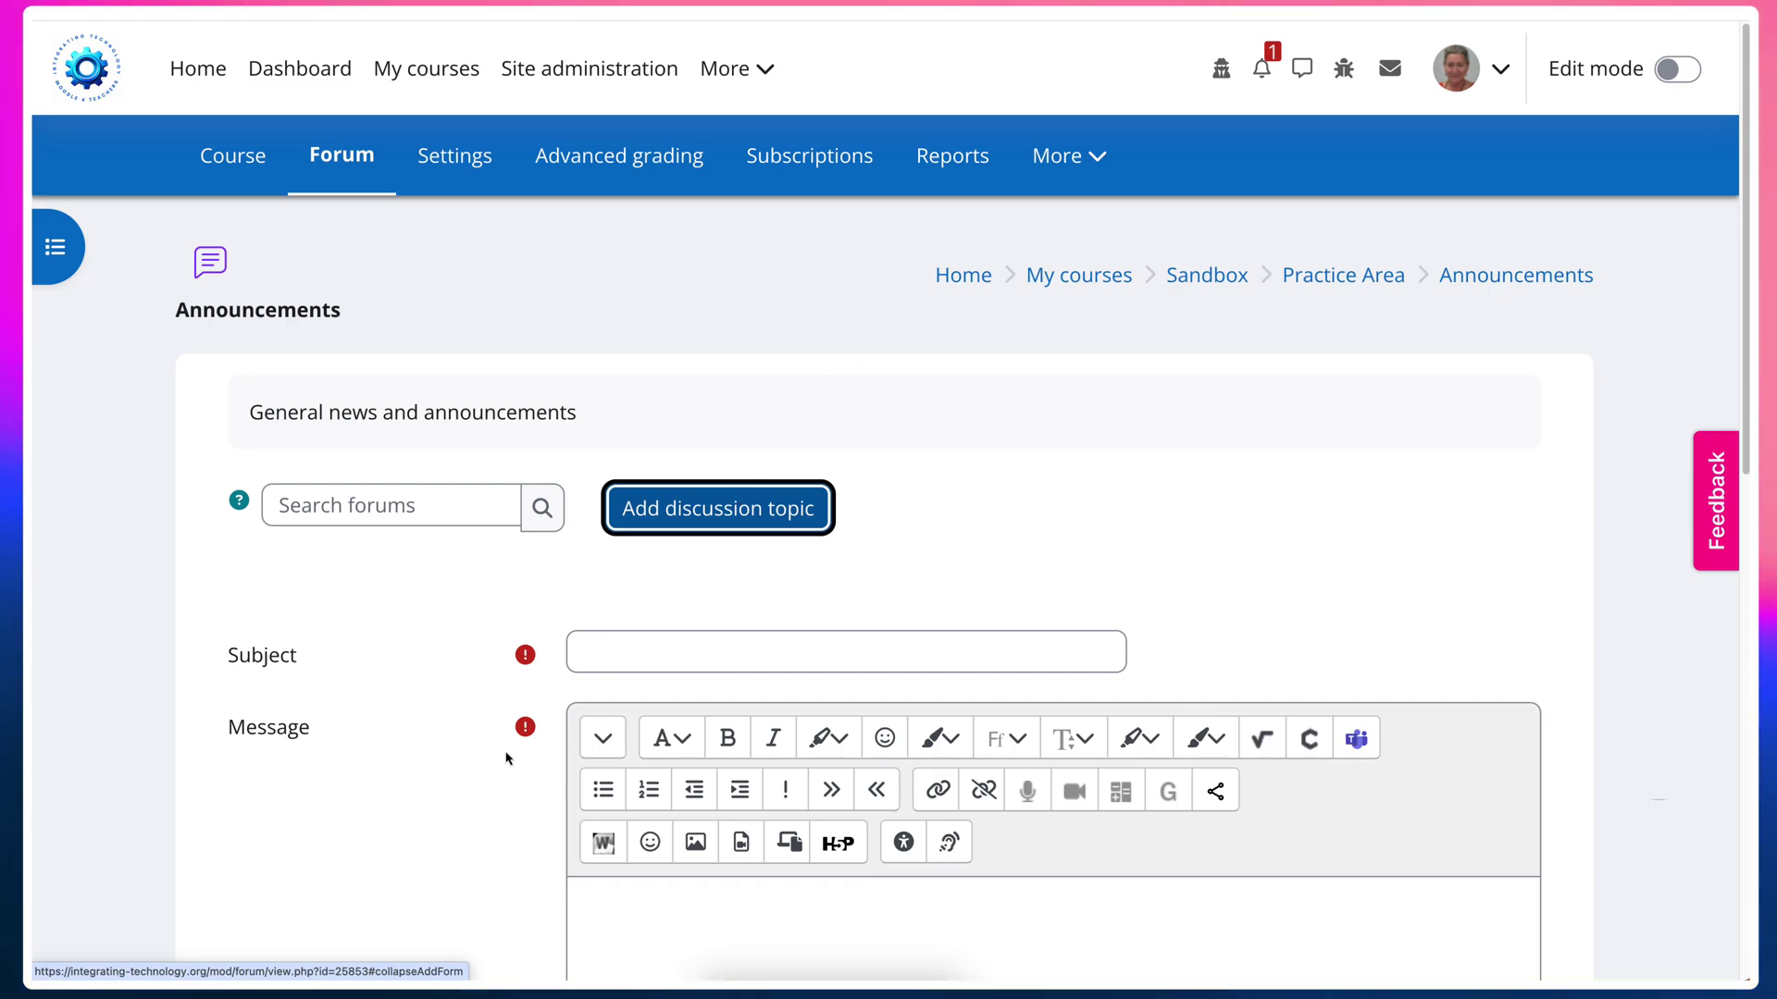
pyautogui.click(615, 655)
pyautogui.write('t')
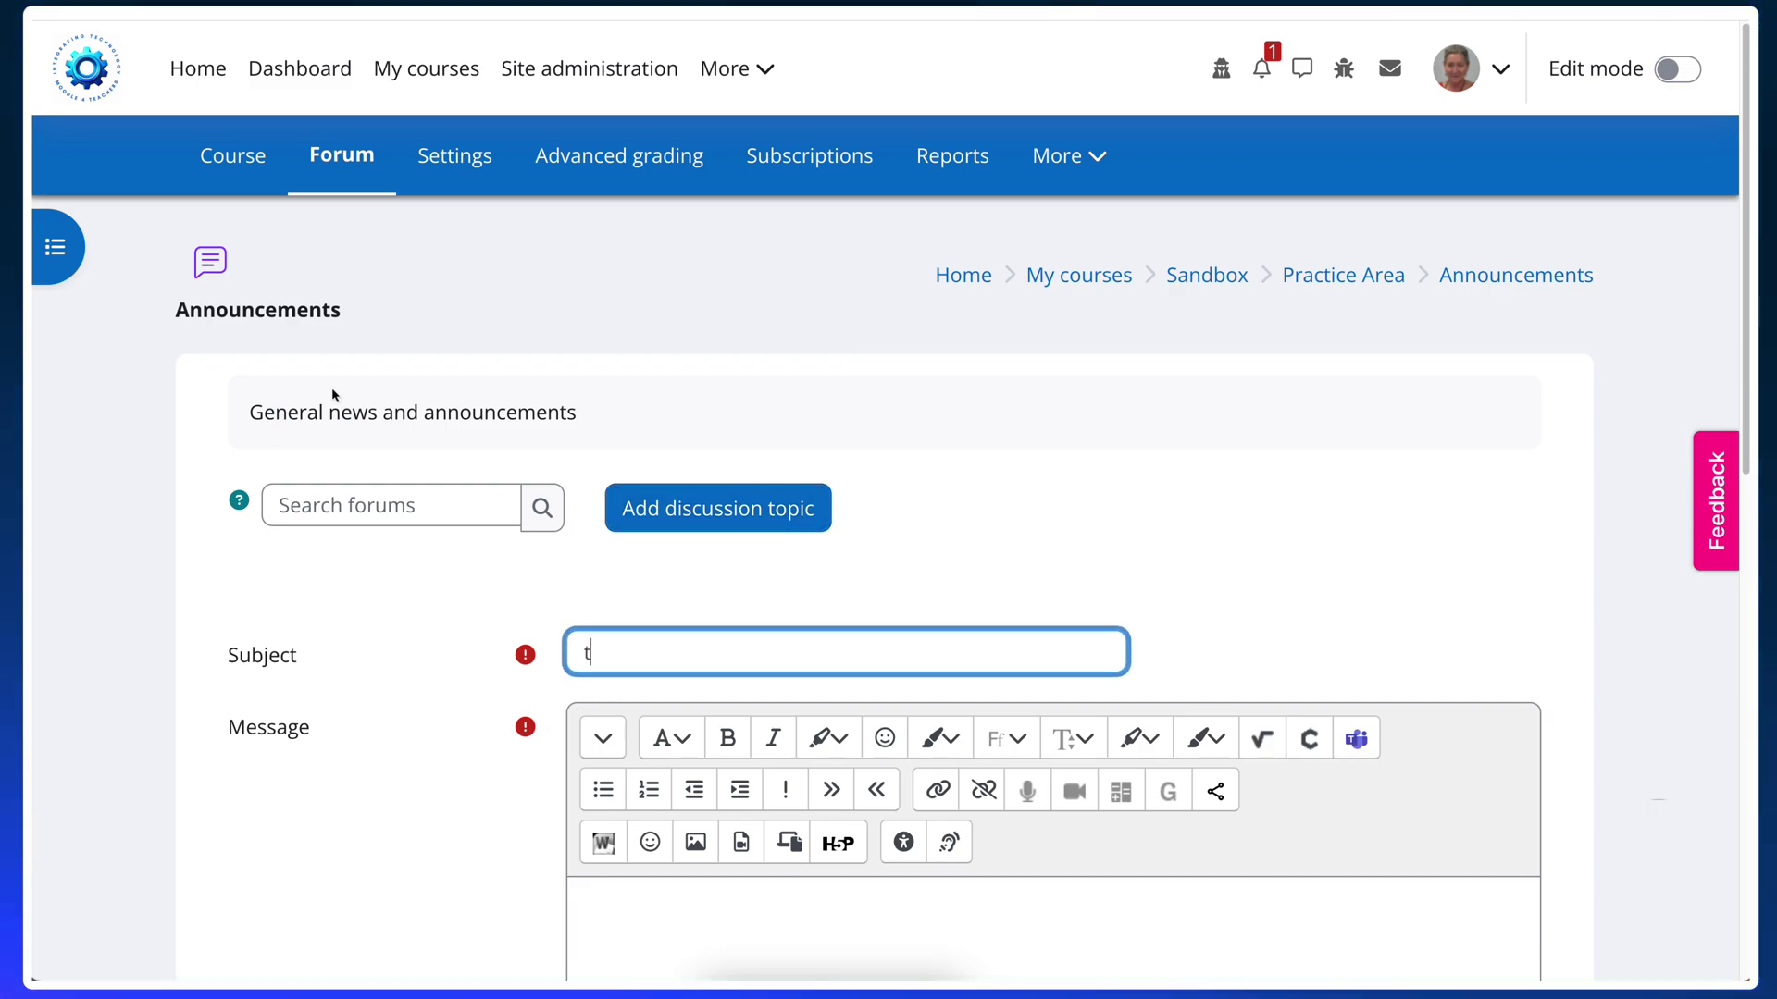
pyautogui.write('estfon')
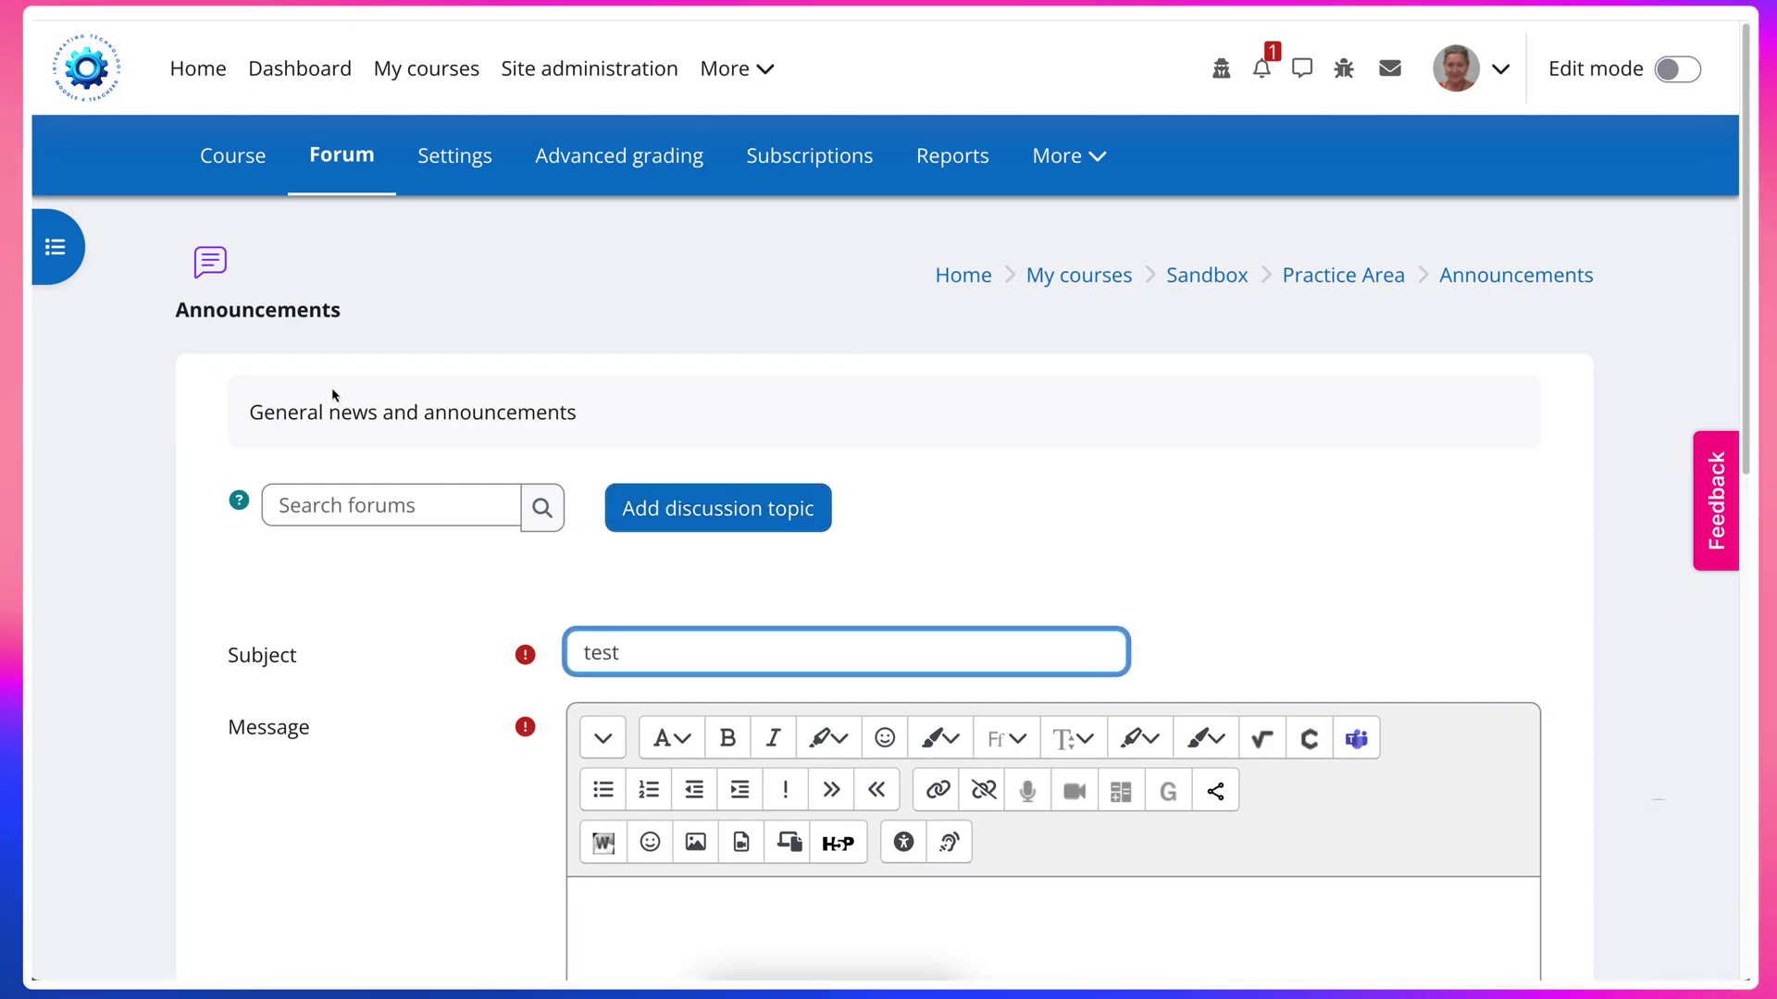
pyautogui.write('font')
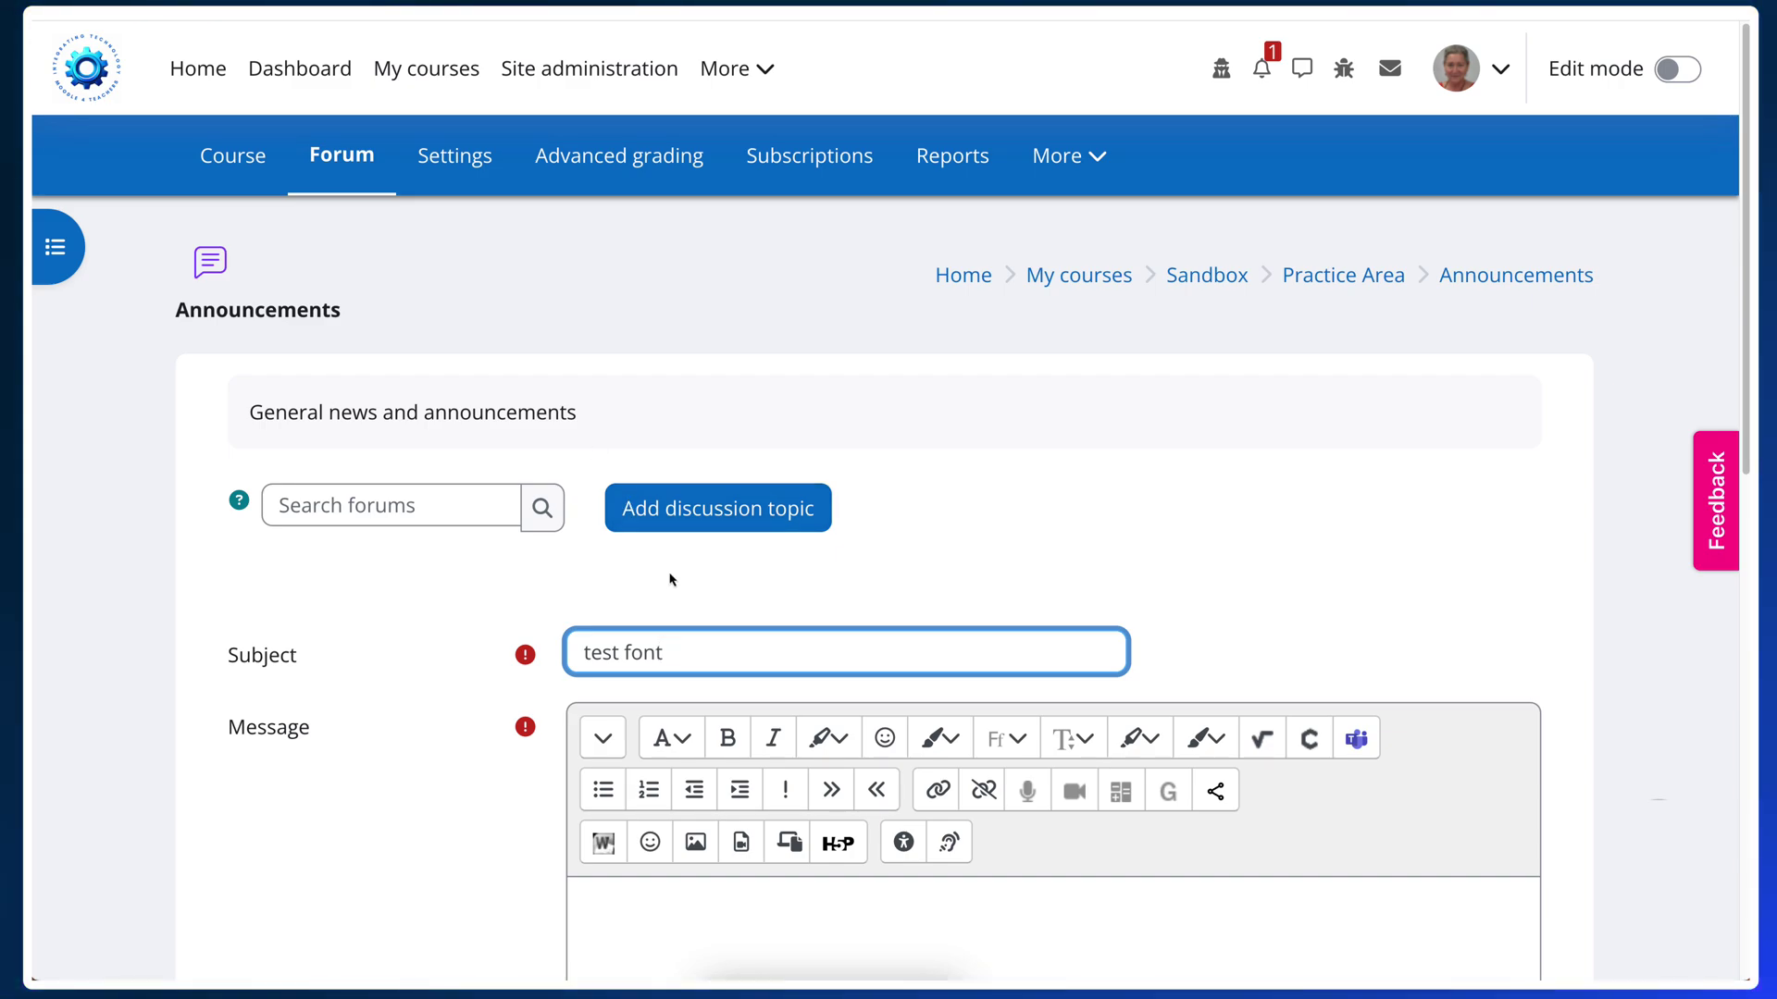
pyautogui.scroll(-2, 736, 726)
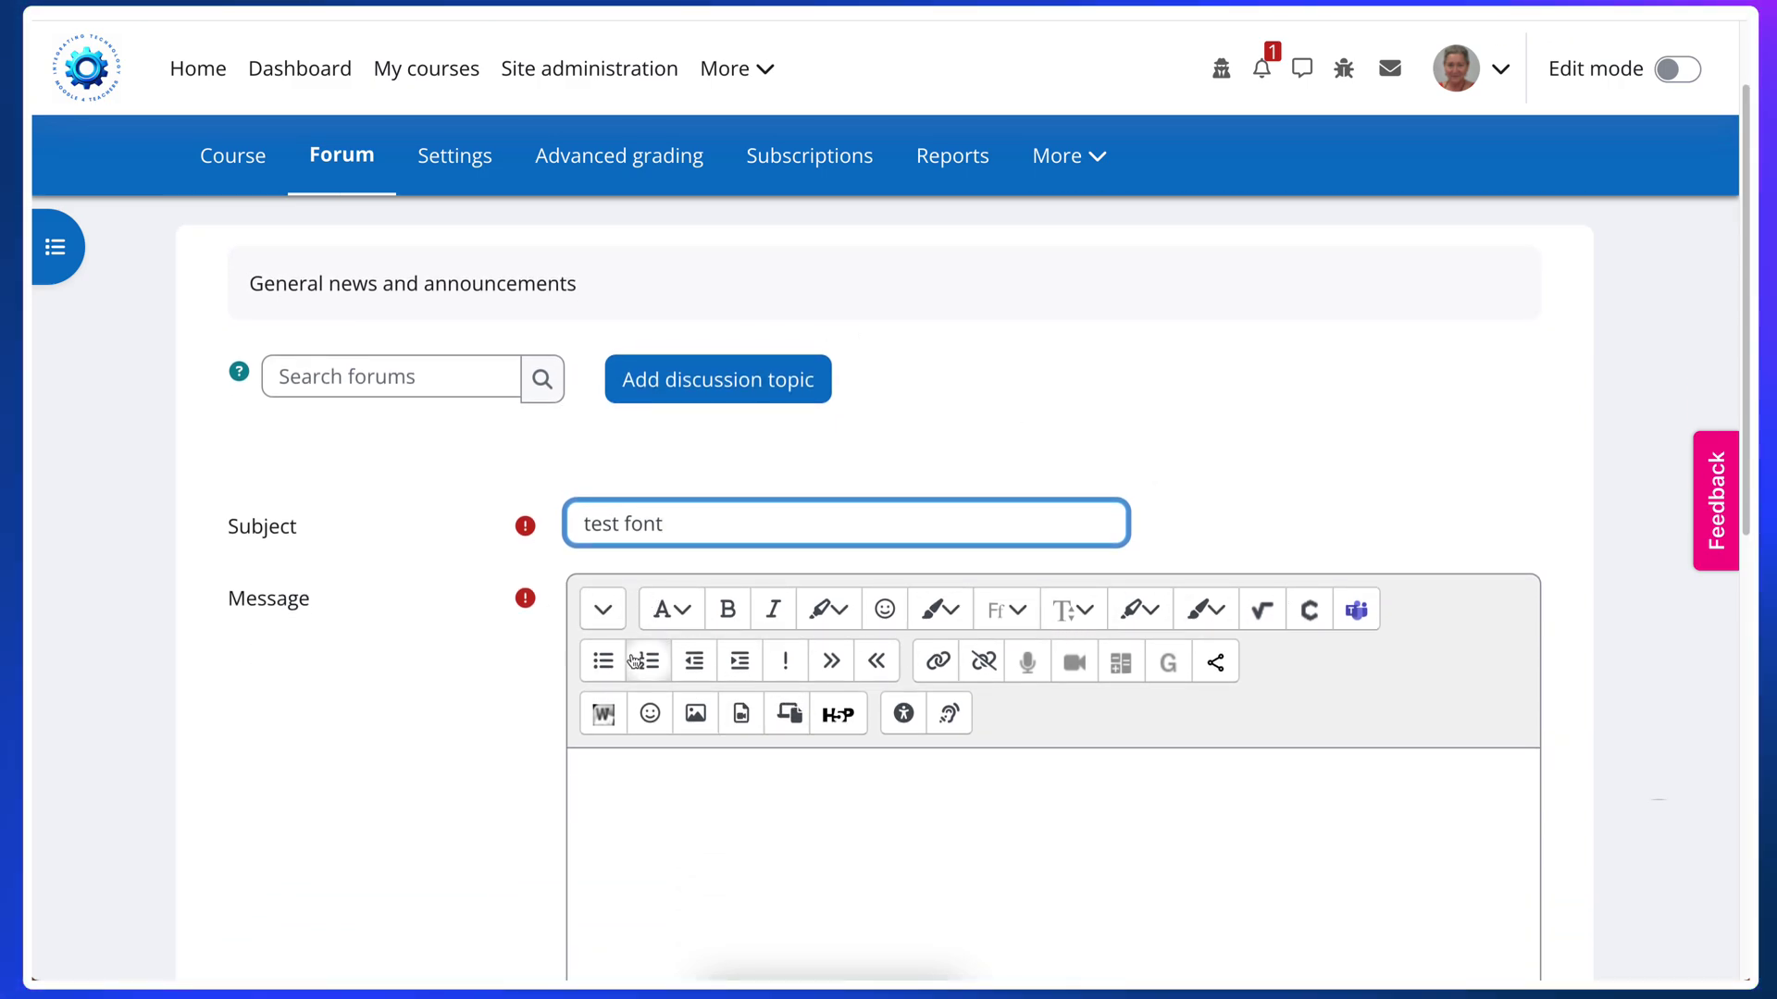
# Choose Open Sans from the Atto font family menu and type 'Hello' as the message.
pyautogui.click(602, 609)
pyautogui.click(1020, 610)
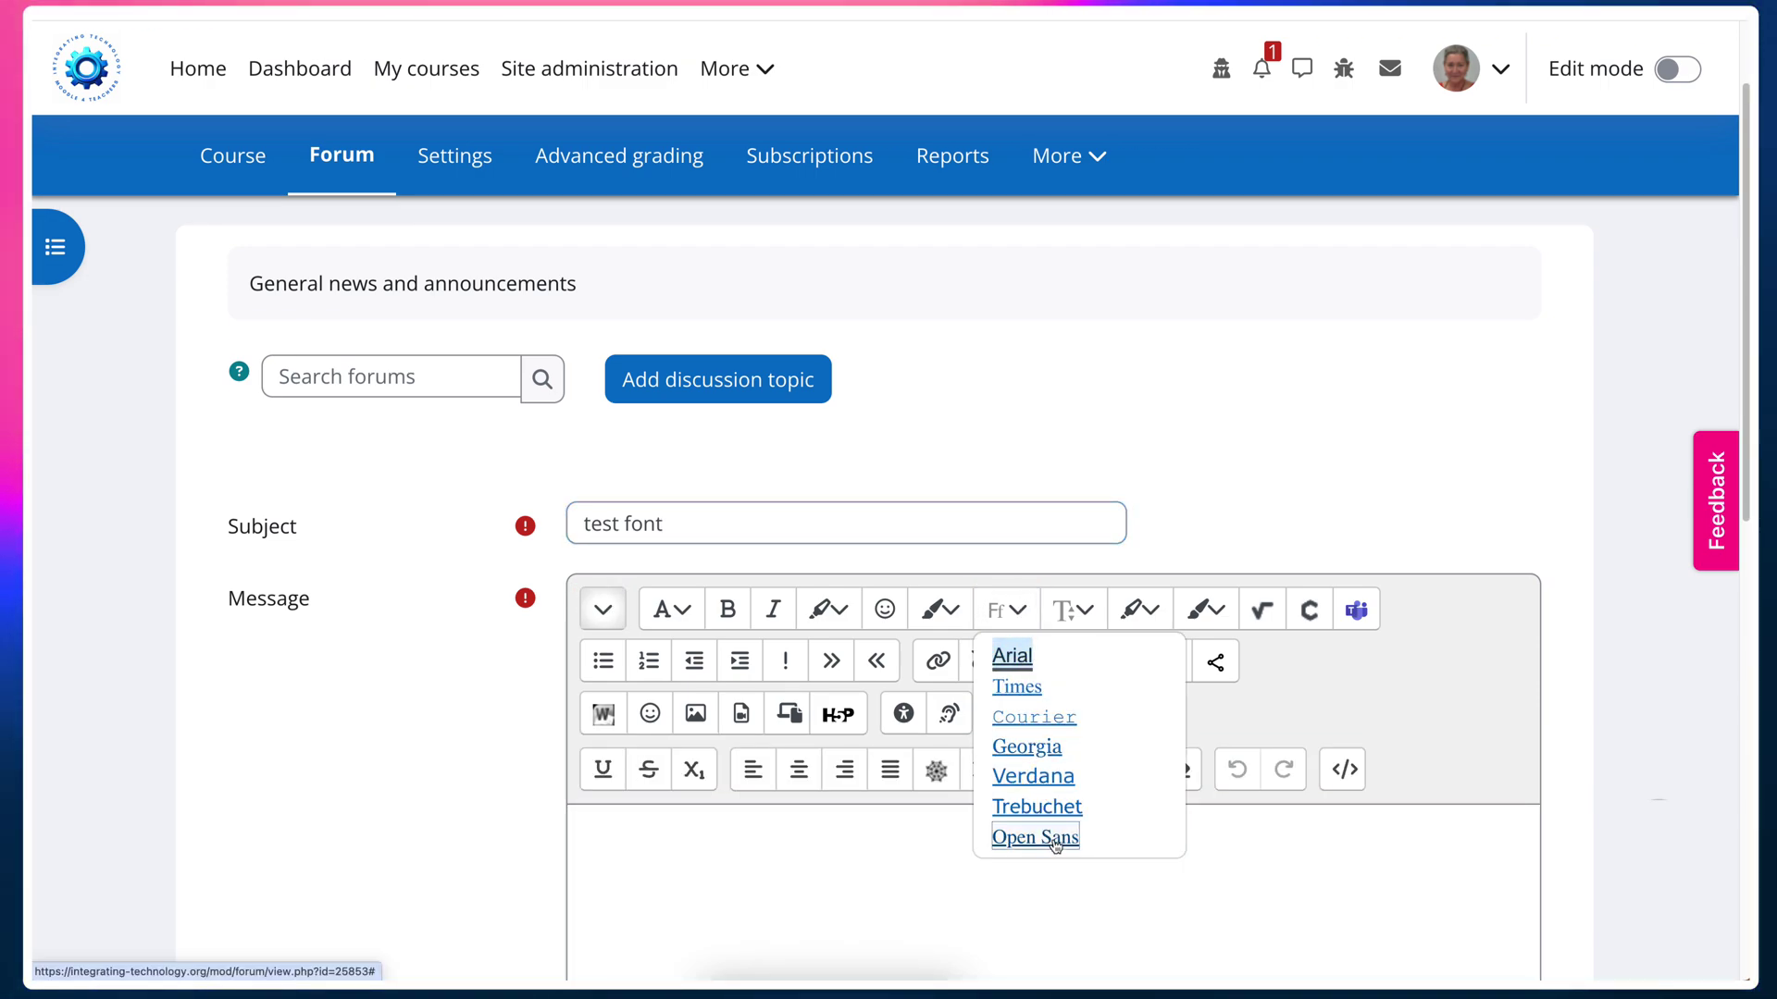
pyautogui.click(1055, 837)
pyautogui.scroll(-3, 1002, 661)
pyautogui.scroll(1, 946, 574)
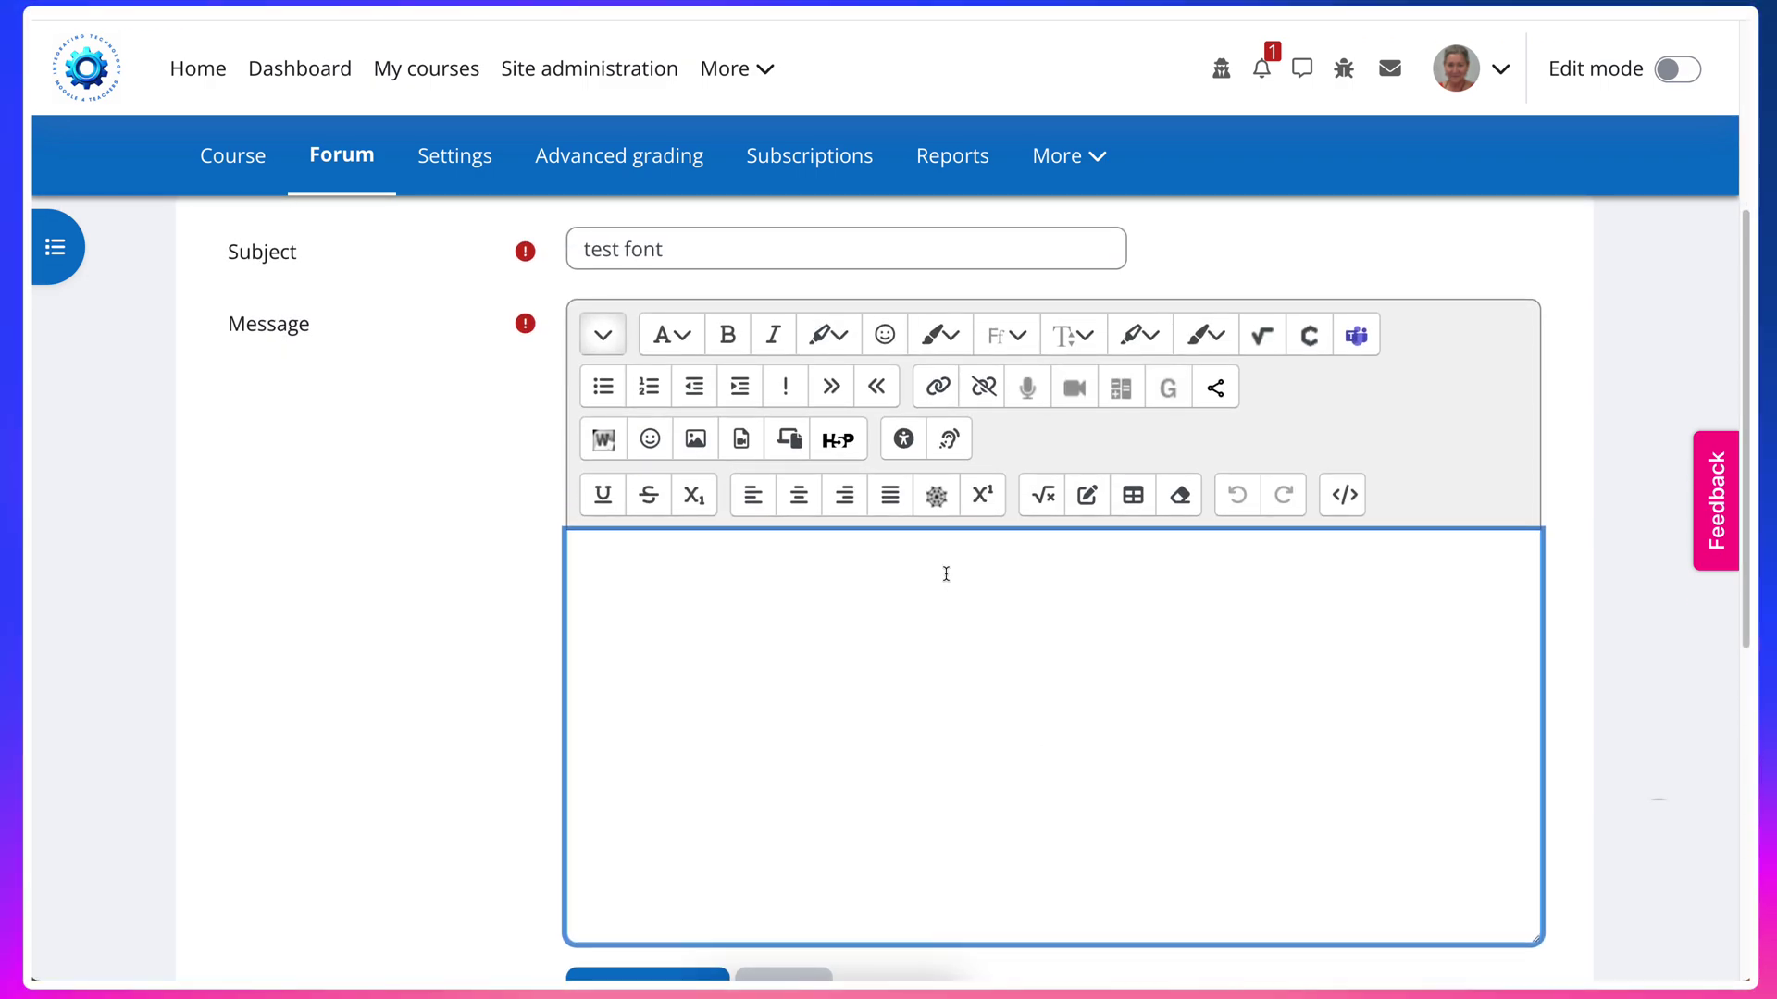
pyautogui.write('Hello')
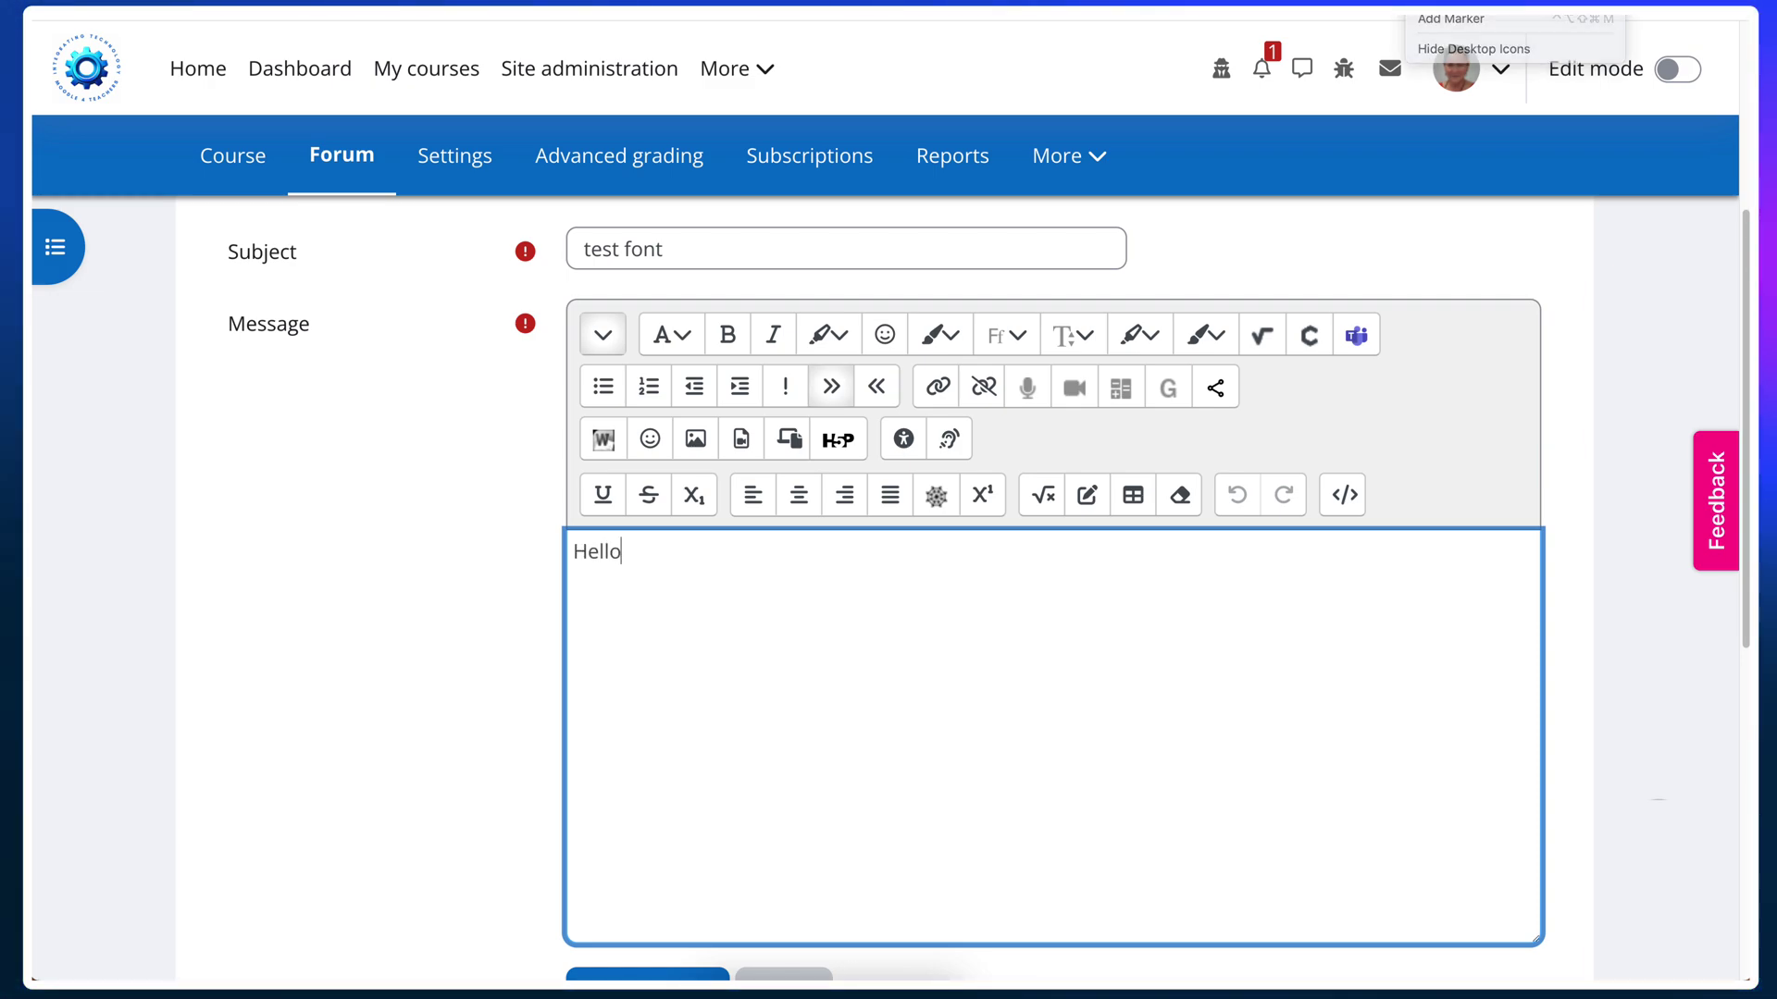
pyautogui.scroll(-3, 627, 515)
pyautogui.scroll(1, 629, 512)
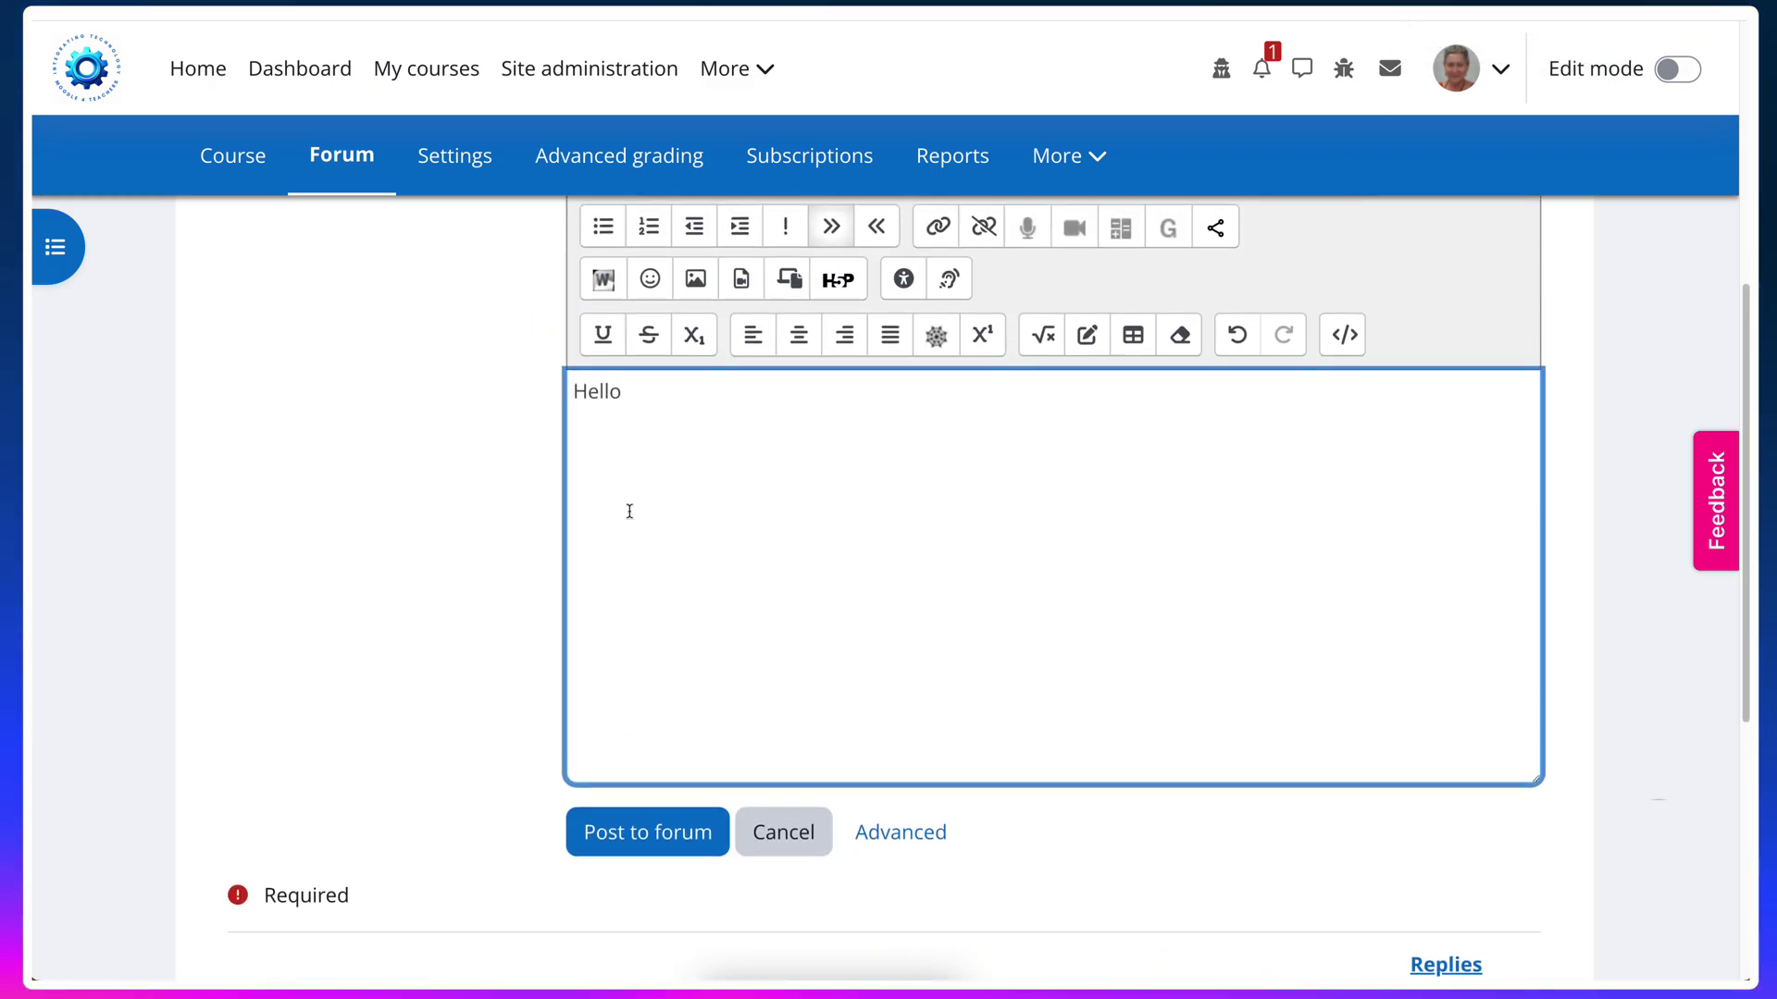